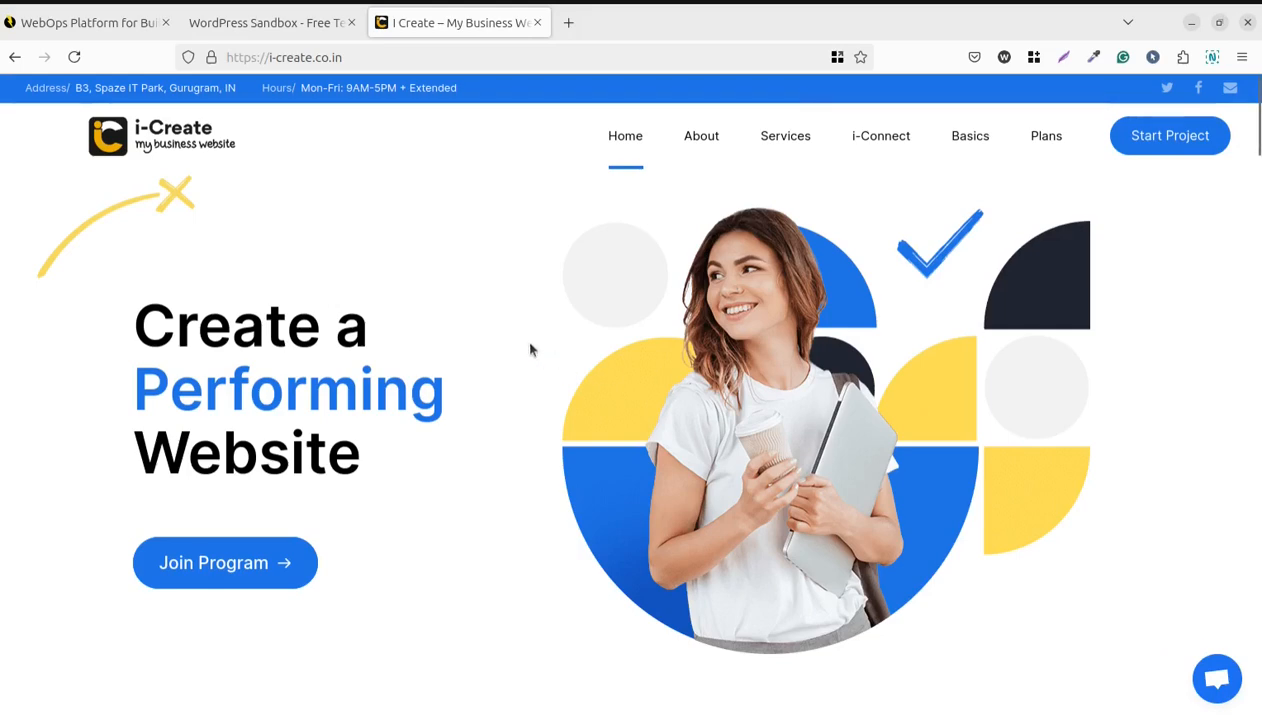
# View the live chat window on the i-Create website and close it again.
pyautogui.click(1210, 681)
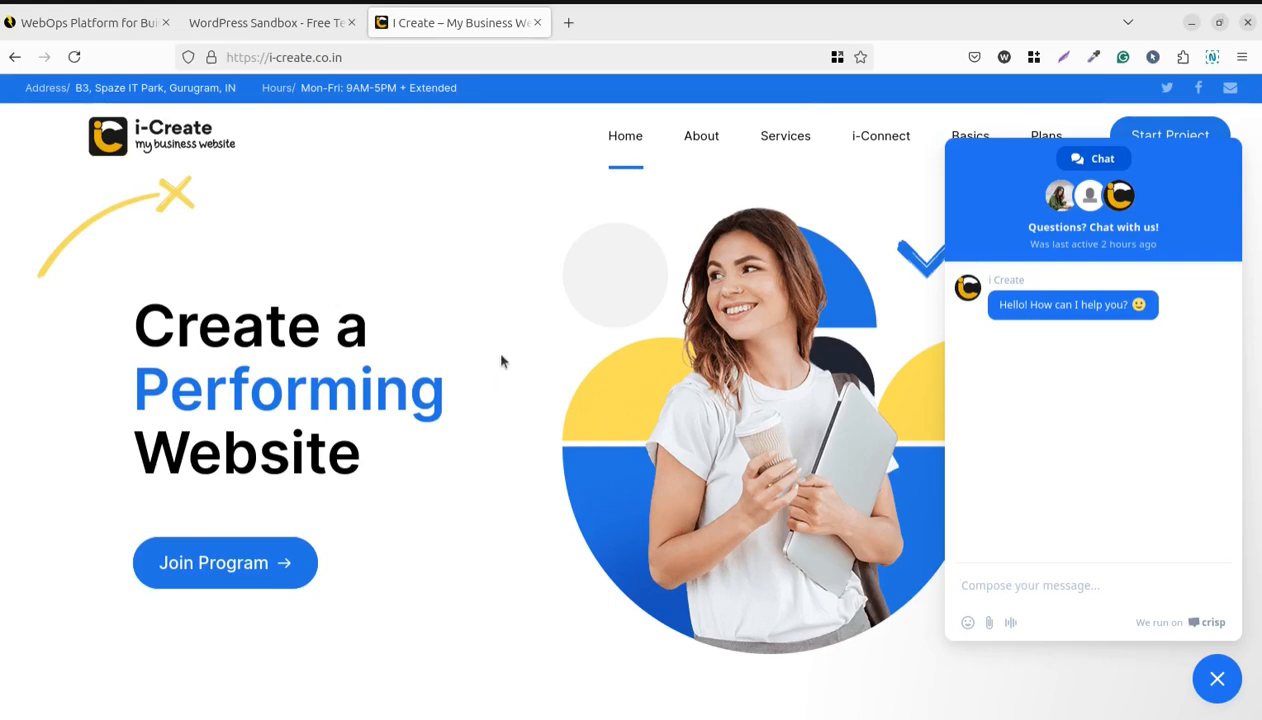
pyautogui.click(1212, 678)
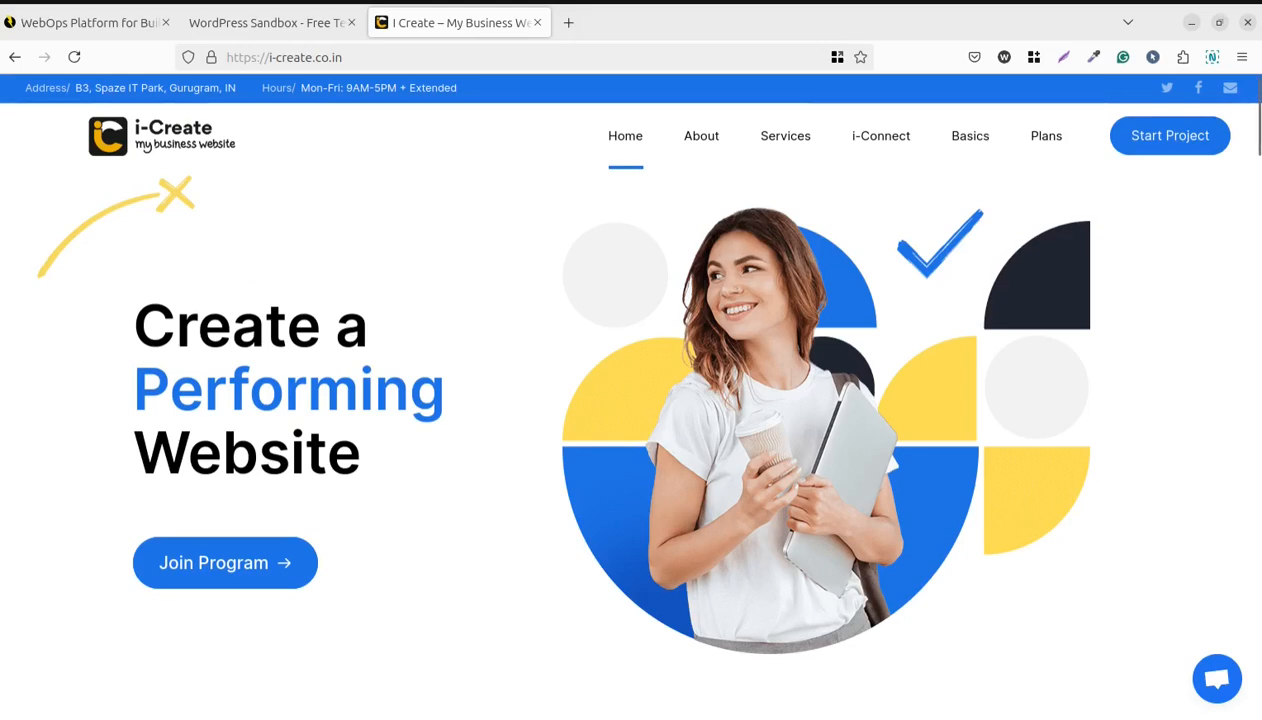
# Switch to the White Board document in Google Docs and highlight the free hosting and sandbox site topic lines in turn.
pyautogui.click(5, 241)
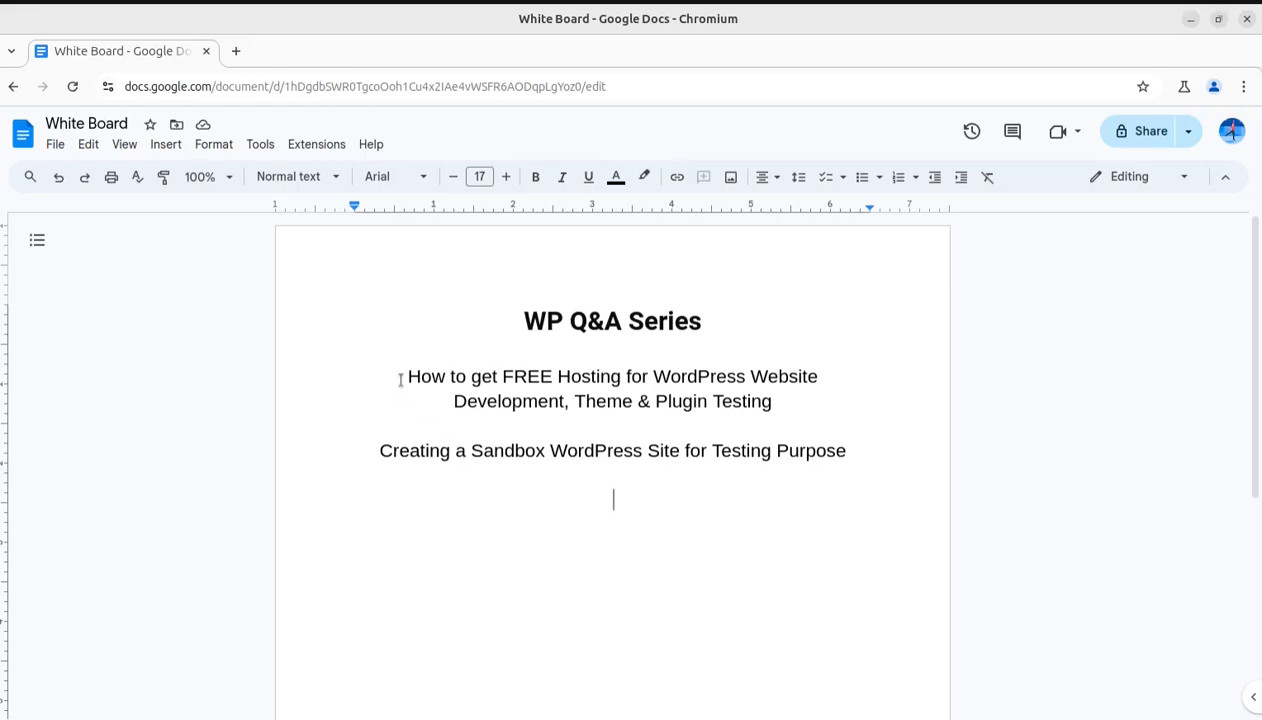
pyautogui.moveTo(402, 380); pyautogui.dragTo(815, 385)
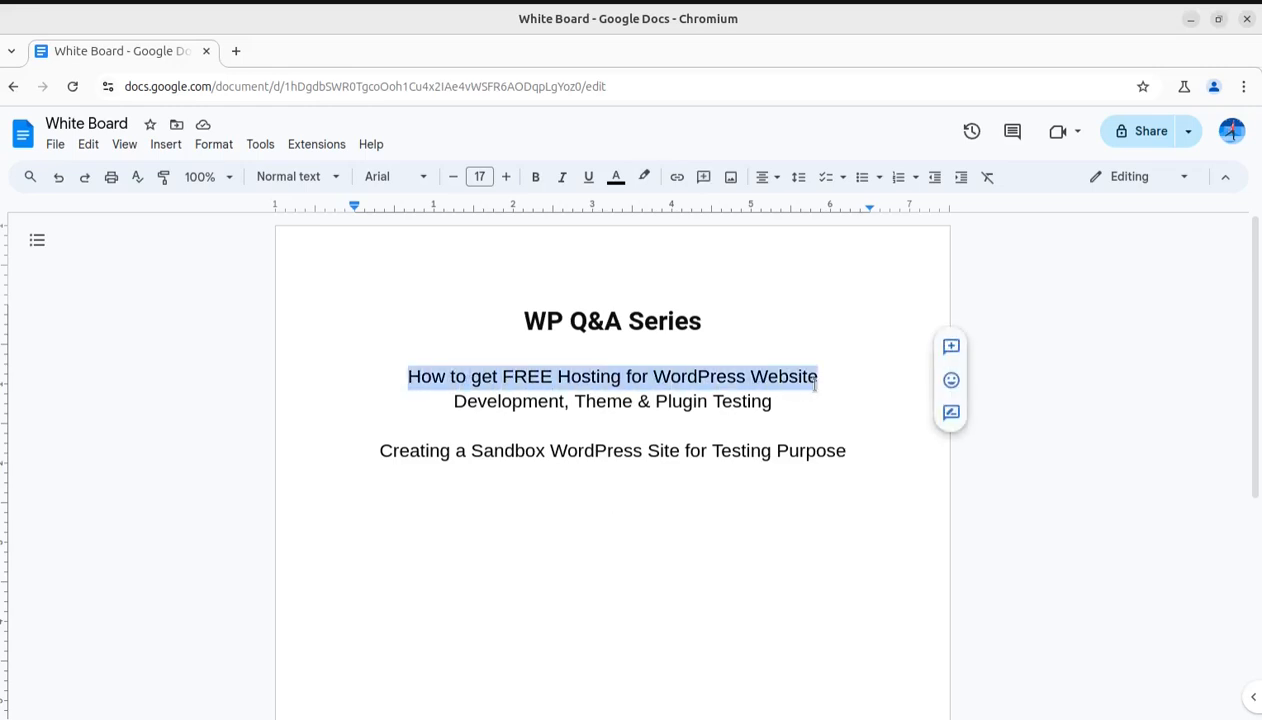
pyautogui.click(516, 426)
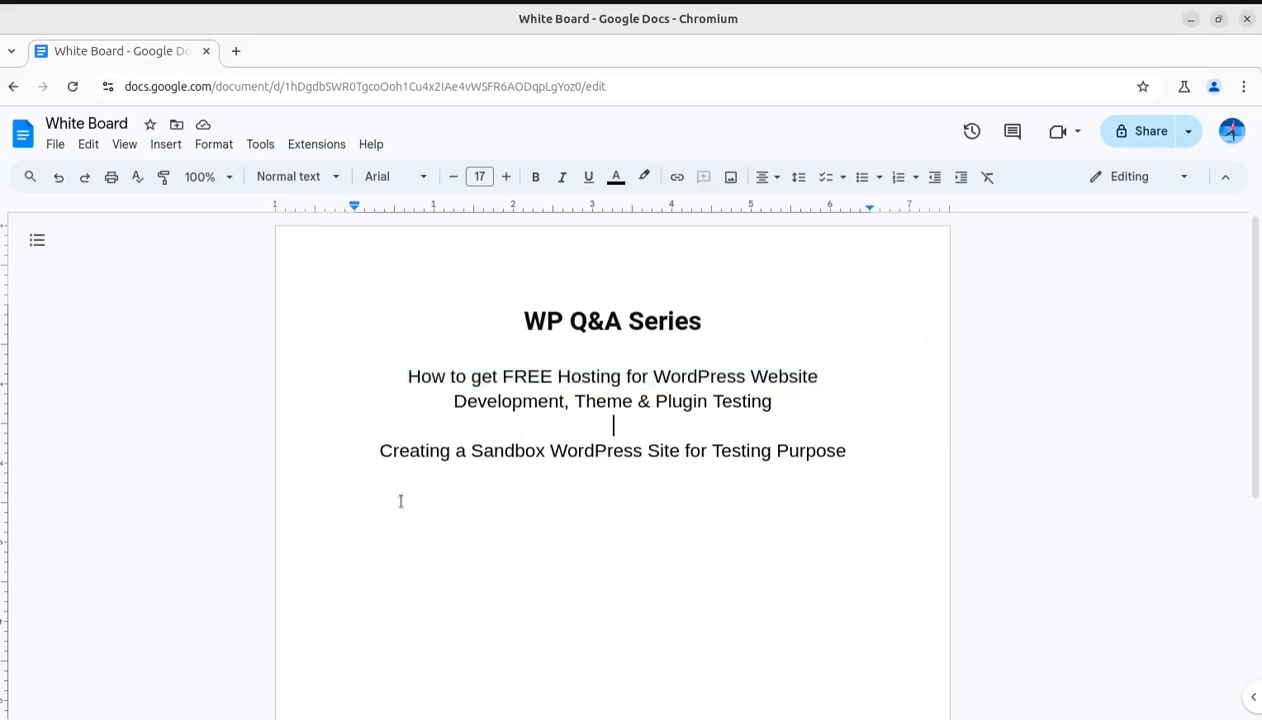
pyautogui.click(400, 484)
pyautogui.moveTo(379, 451); pyautogui.dragTo(858, 460)
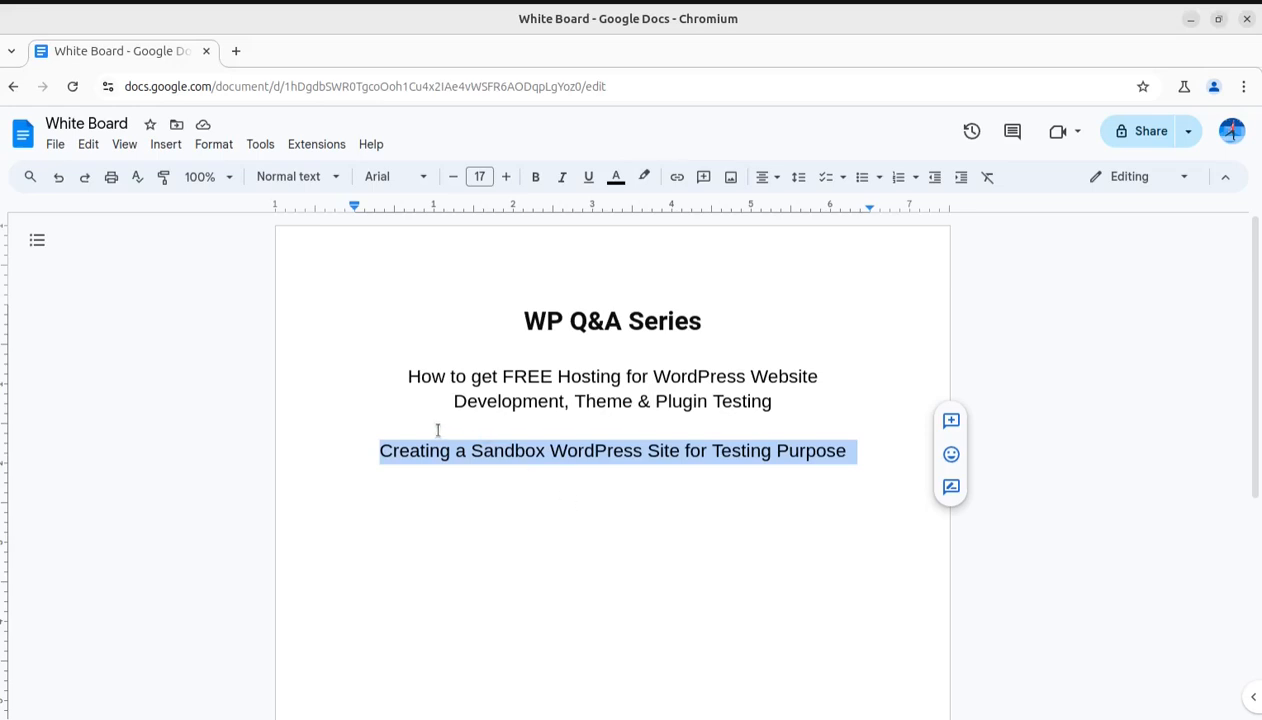
pyautogui.click(500, 515)
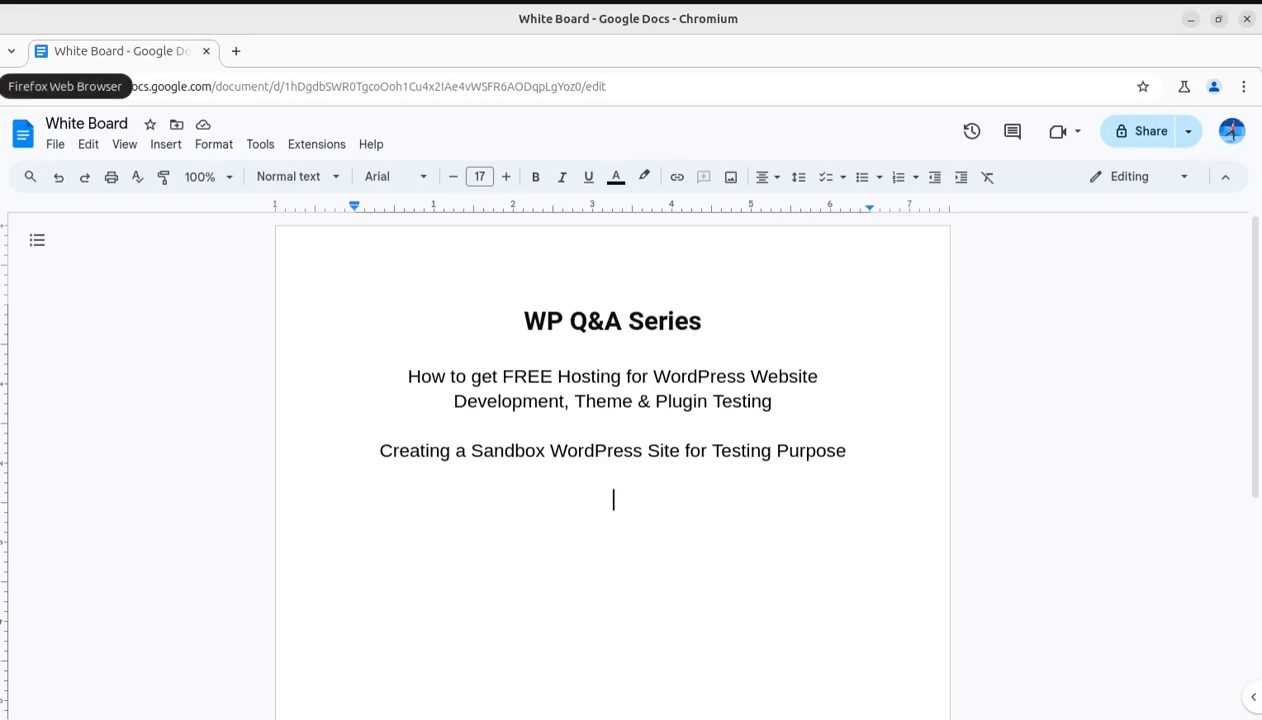
# Switch to Firefox and view the Pantheon and WordPress Sandbox home pages, highlighting the WordPress Sandbox heading.
pyautogui.click(5, 86)
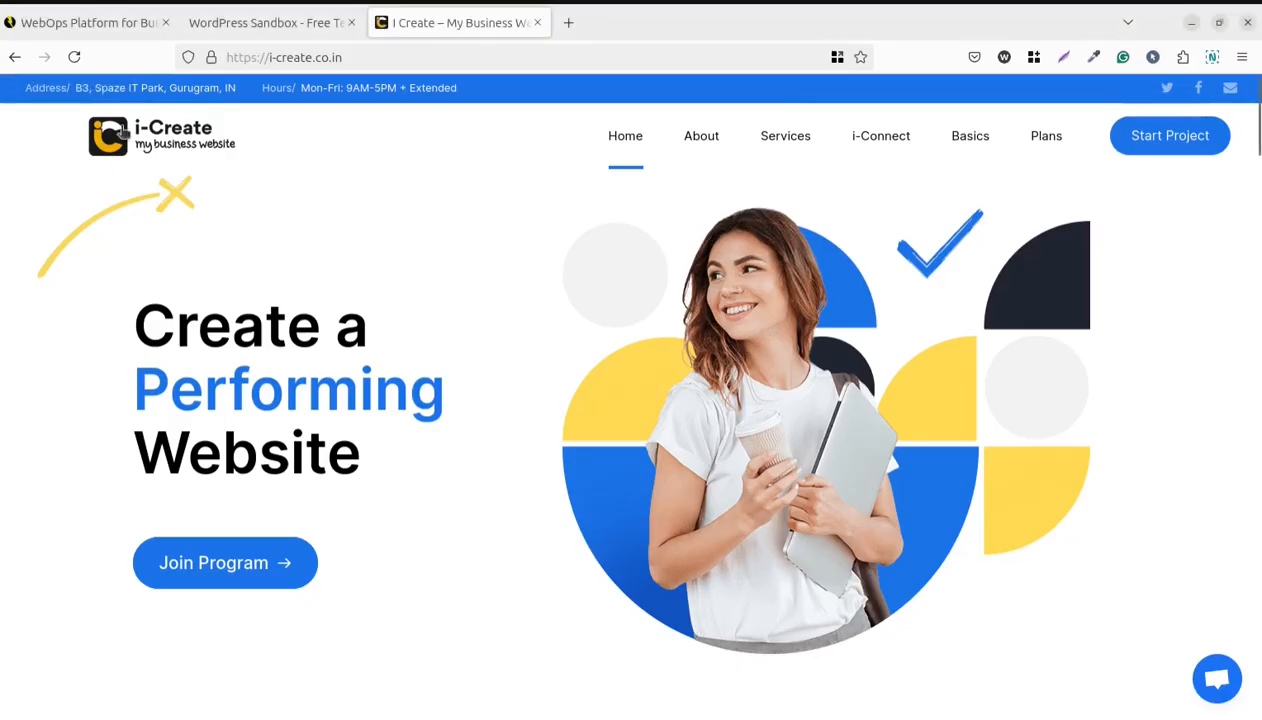
pyautogui.click(76, 23)
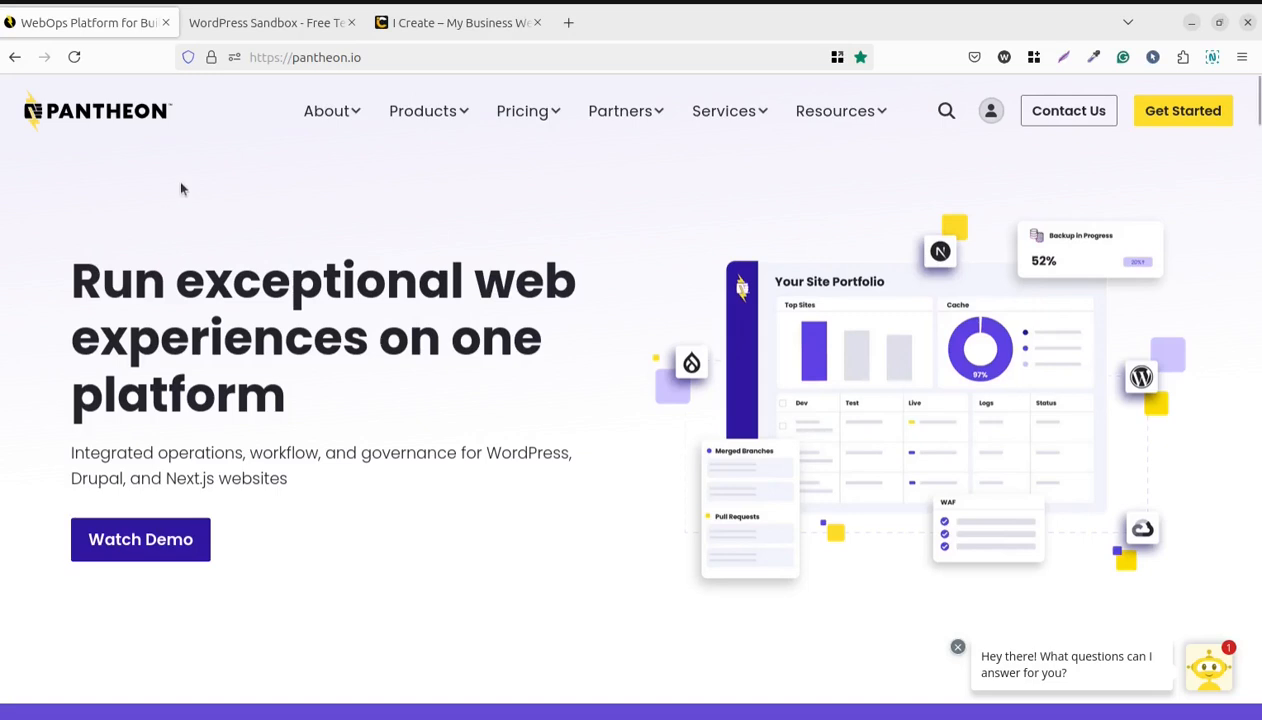
pyautogui.click(245, 35)
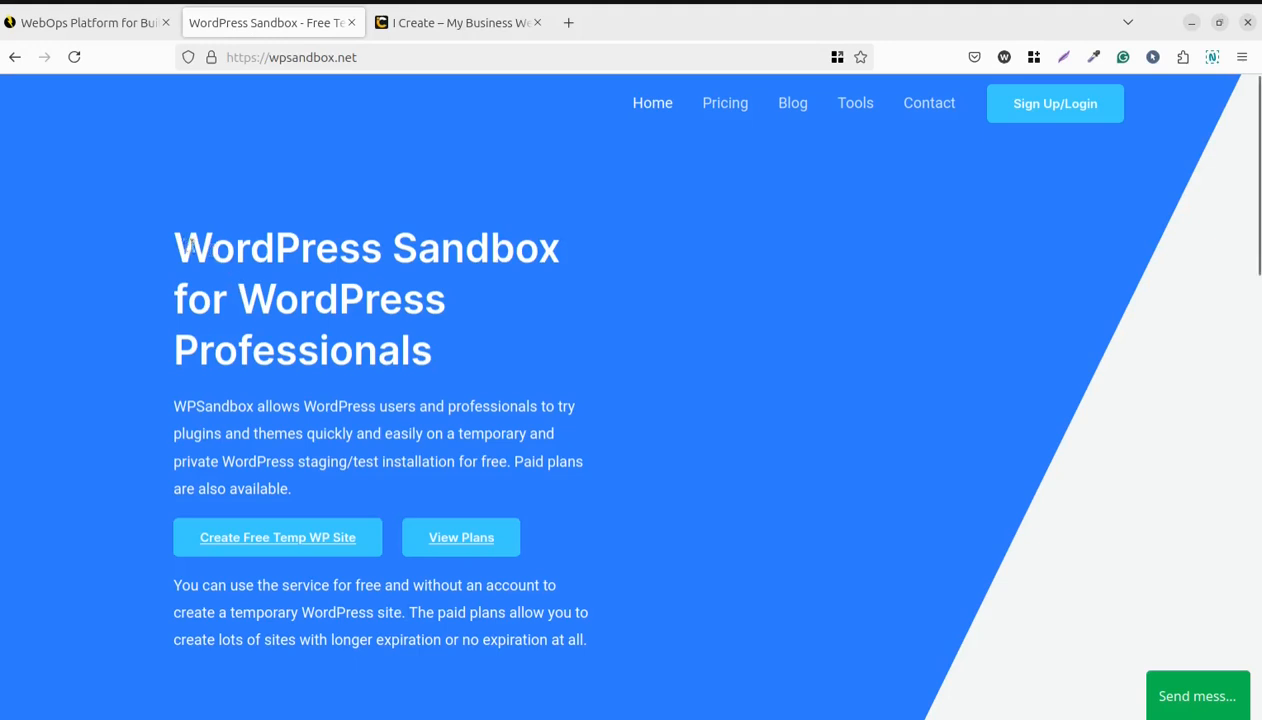
pyautogui.moveTo(186, 244); pyautogui.dragTo(628, 267)
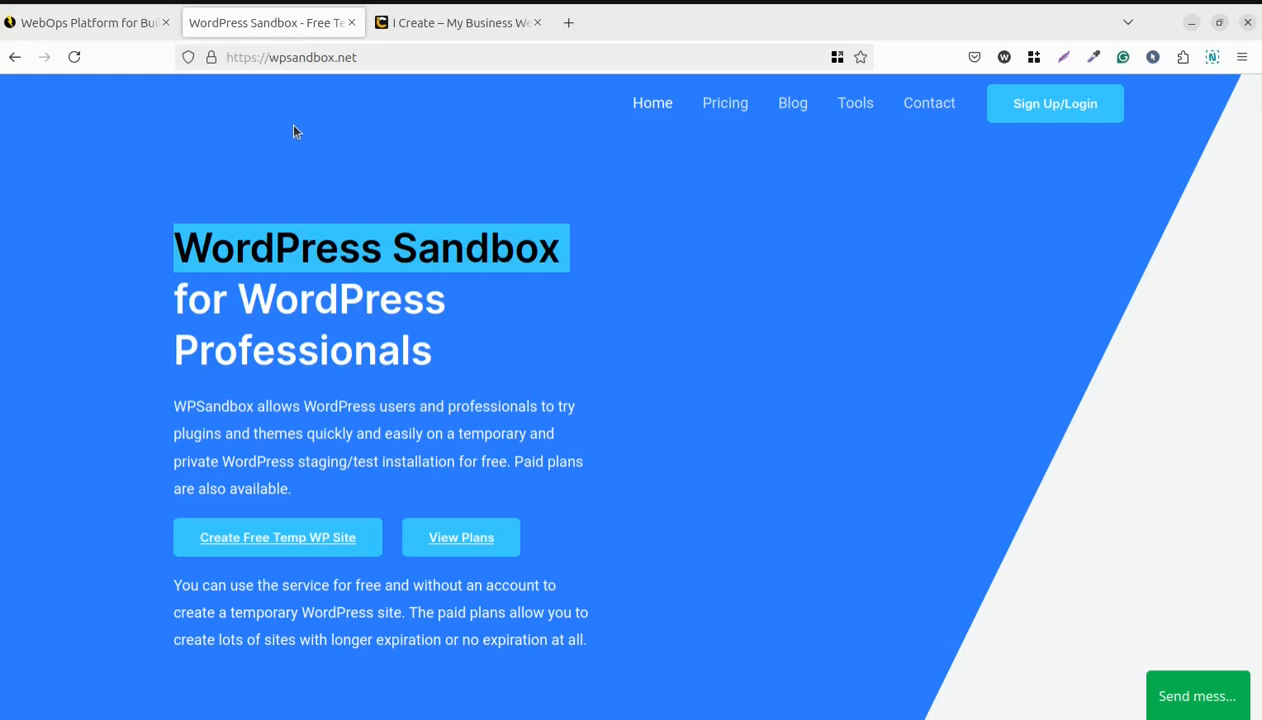
pyautogui.click(57, 19)
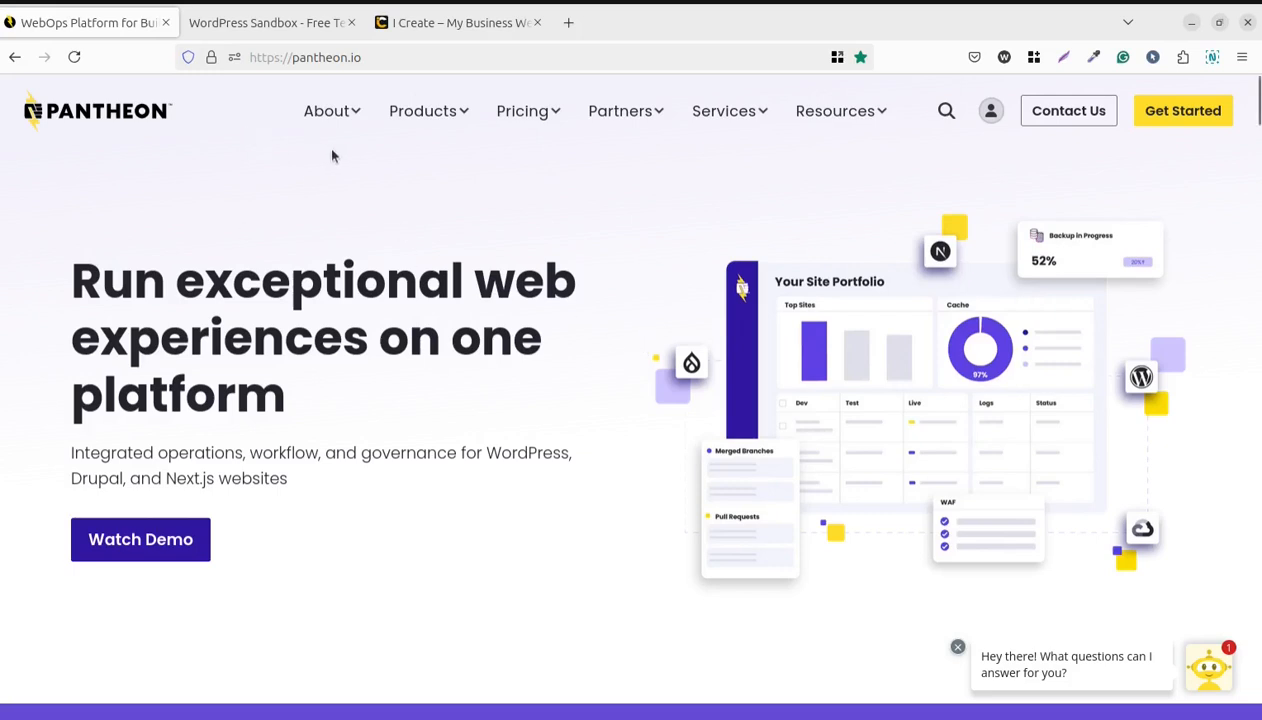
pyautogui.moveTo(500, 130)
# Return to the i-Create website and show its live chat window twice, leaving it closed.
pyautogui.click(423, 24)
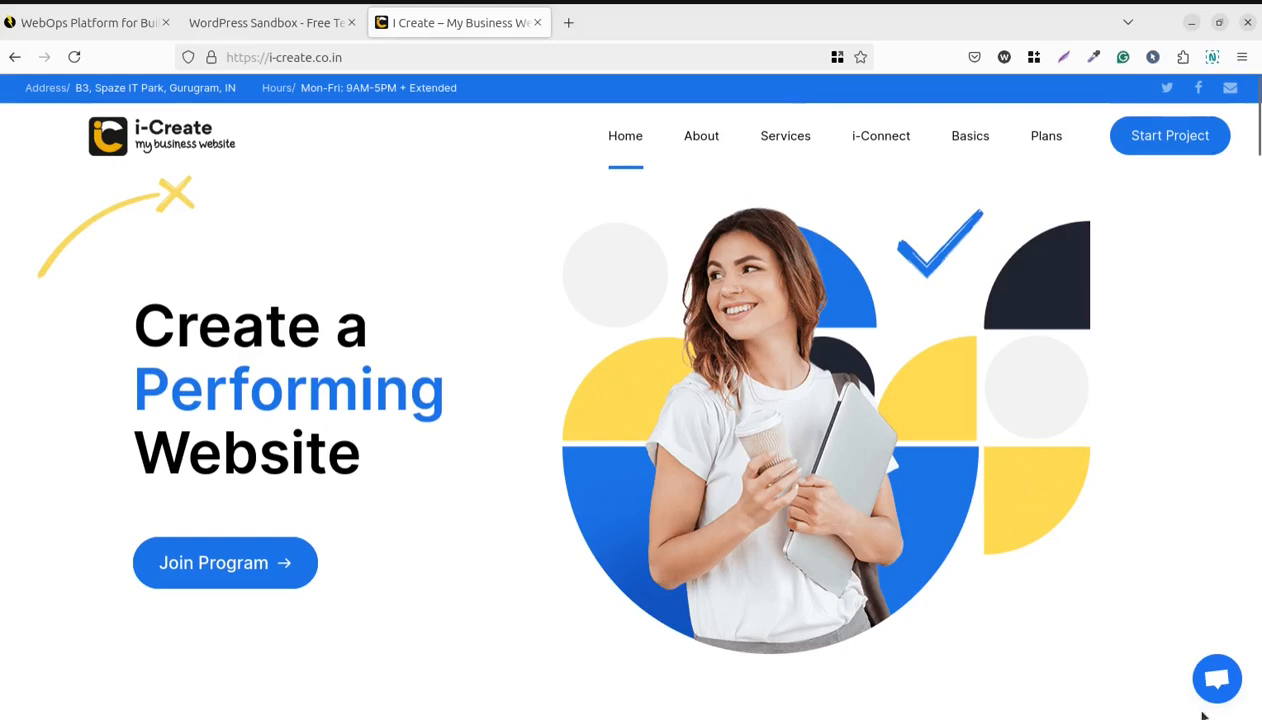
pyautogui.click(1217, 680)
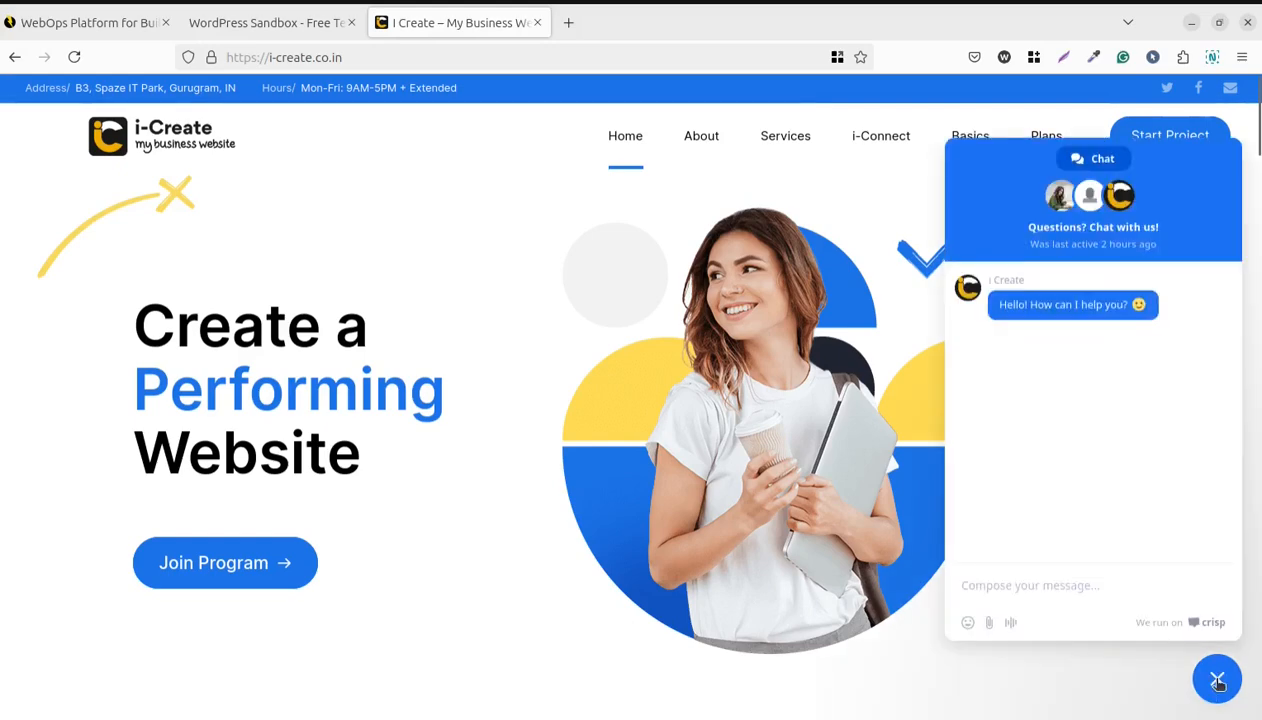
pyautogui.click(1217, 680)
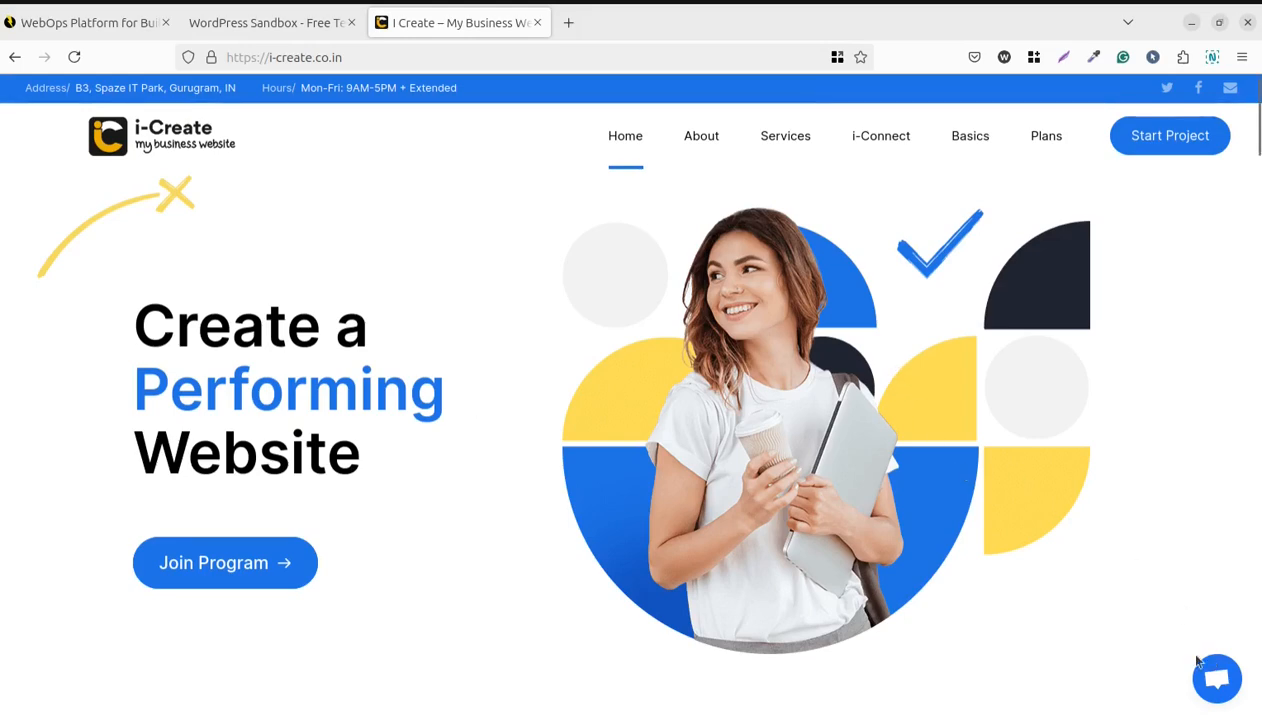
pyautogui.click(1213, 688)
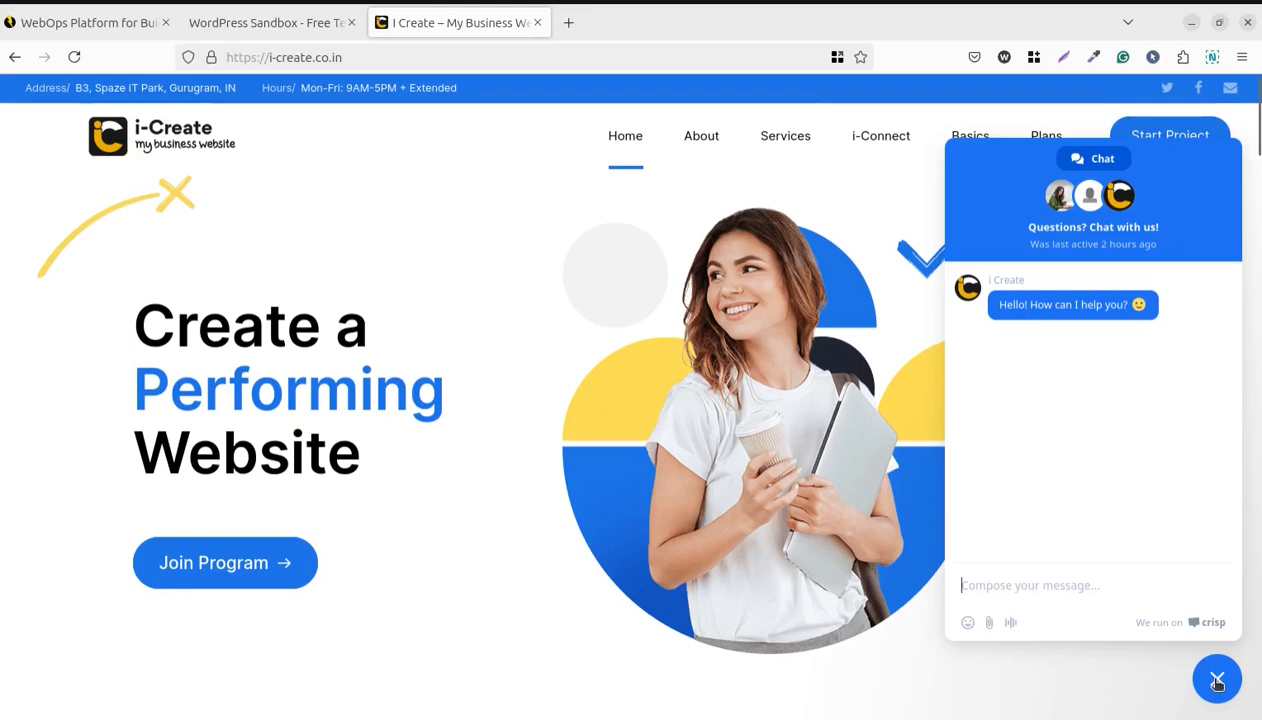
pyautogui.click(1217, 684)
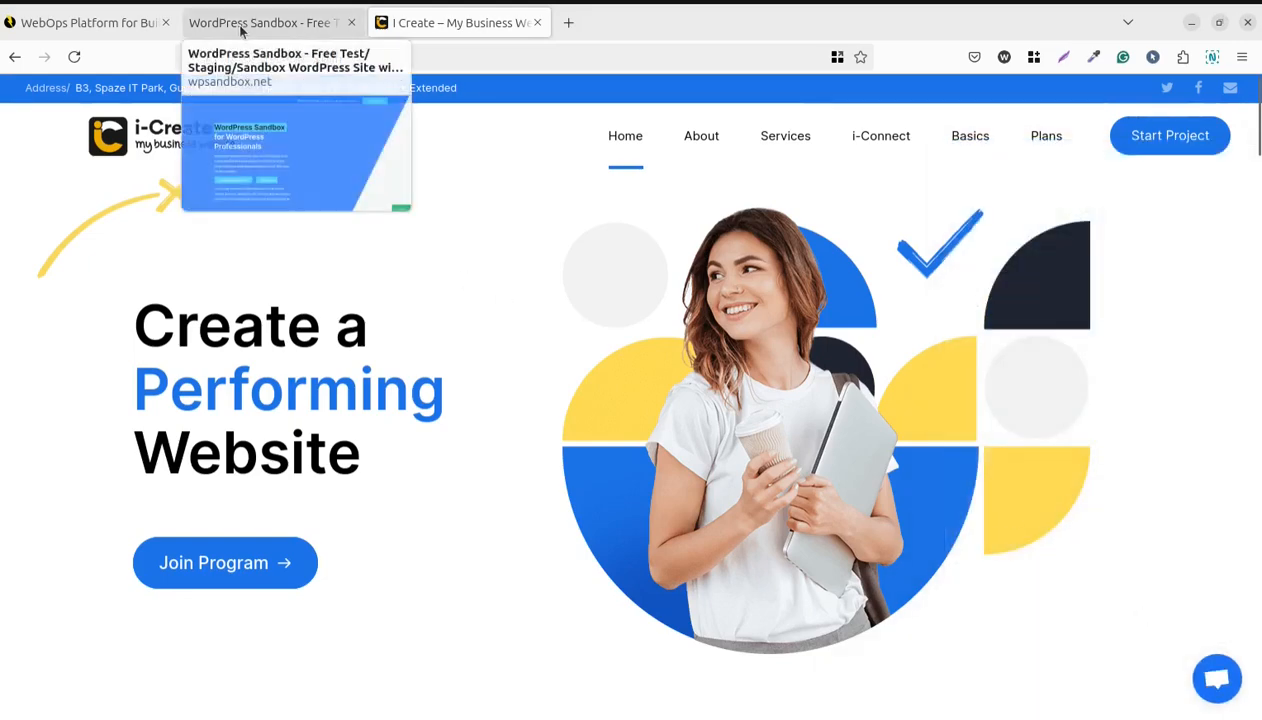
# Go to the Pantheon website and open its WordPress Hosting page.
pyautogui.click(100, 24)
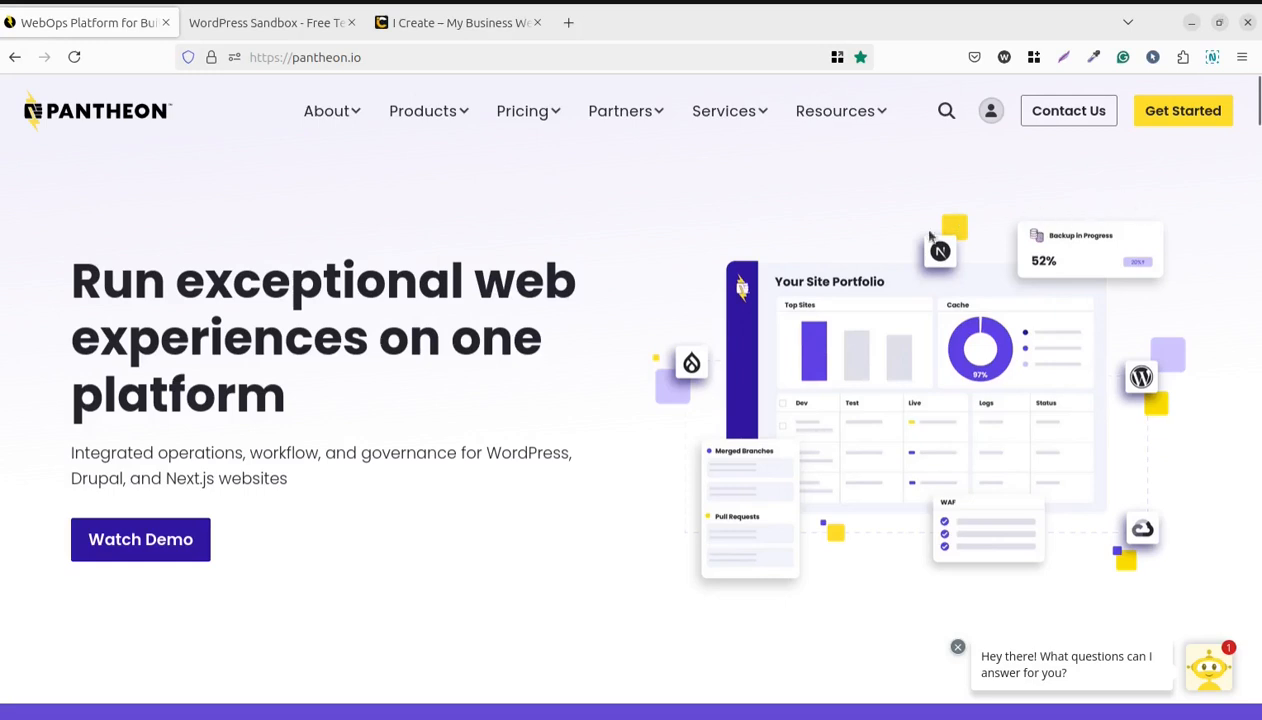
pyautogui.moveTo(541, 116)
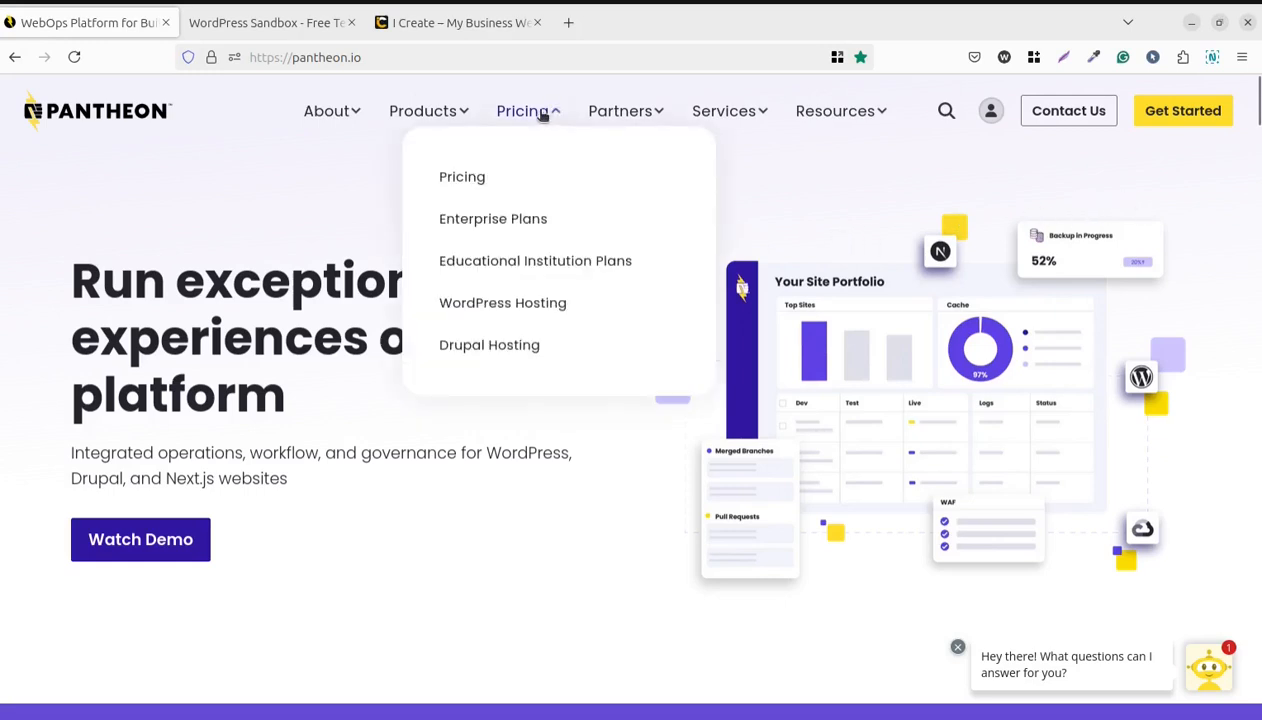
pyautogui.click(498, 305)
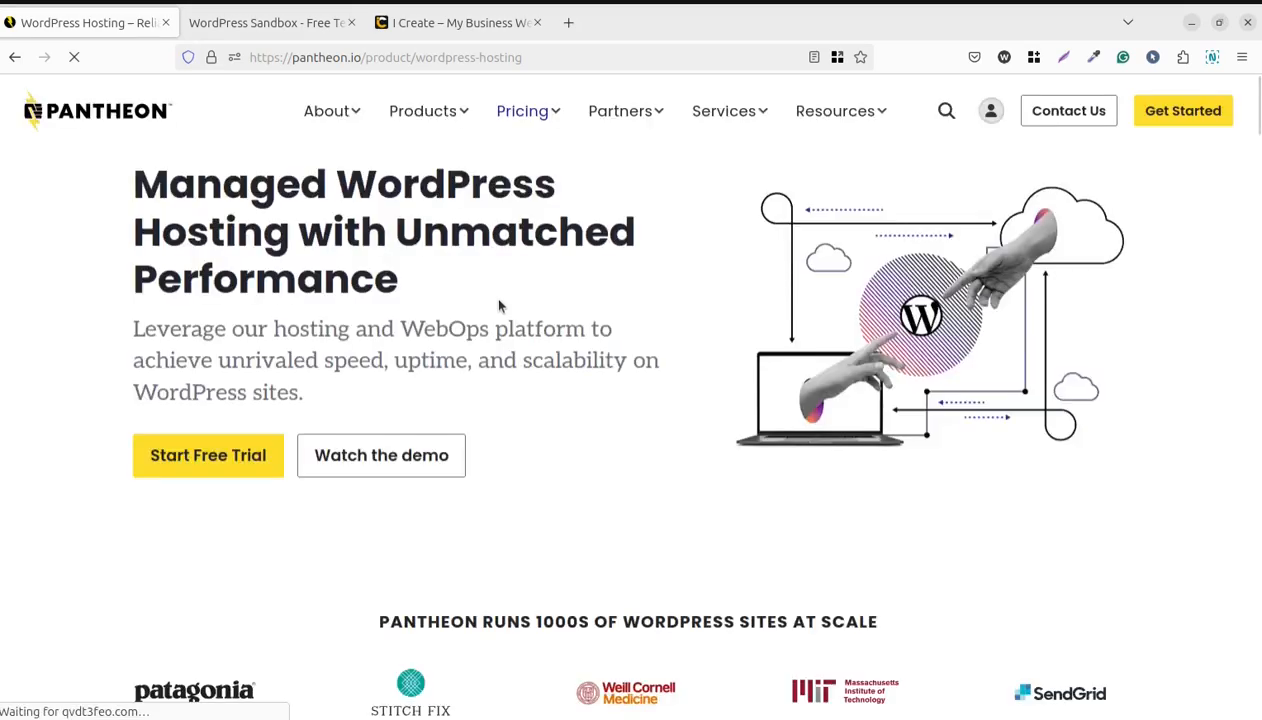
# Start the free trial and log in to the existing Pantheon account with its e-mail address and password.
pyautogui.click(200, 462)
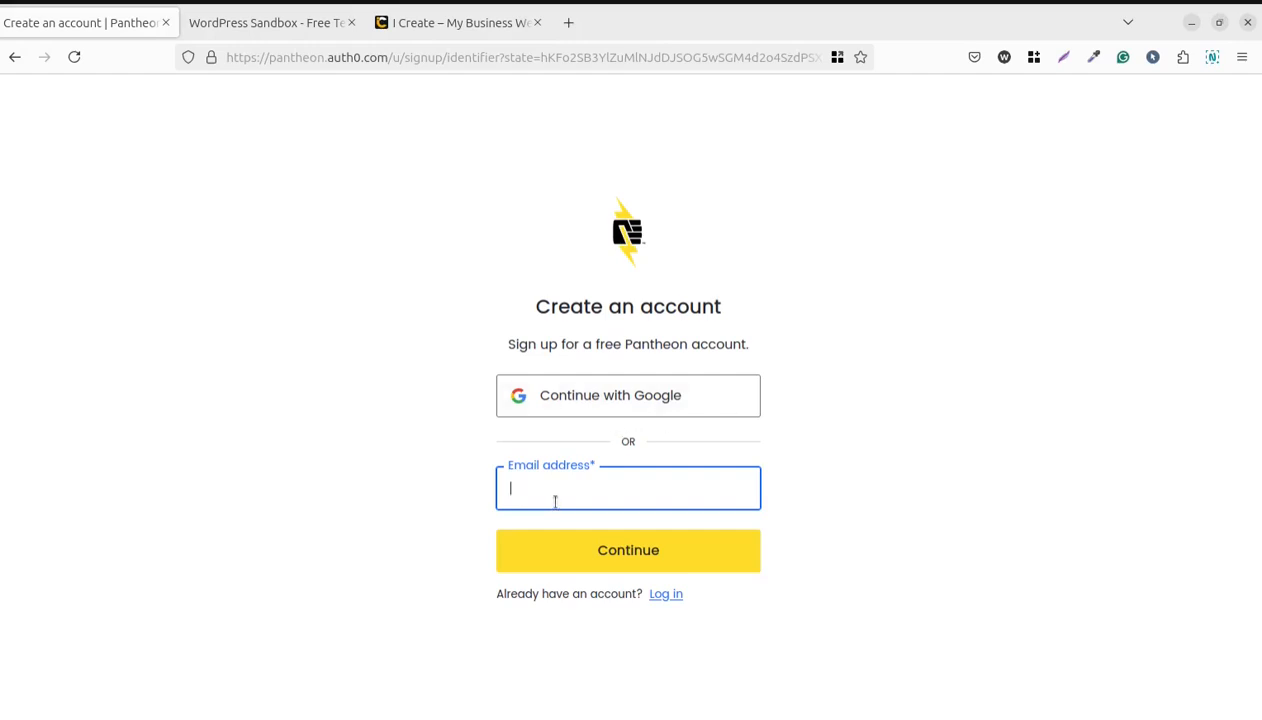
pyautogui.click(662, 598)
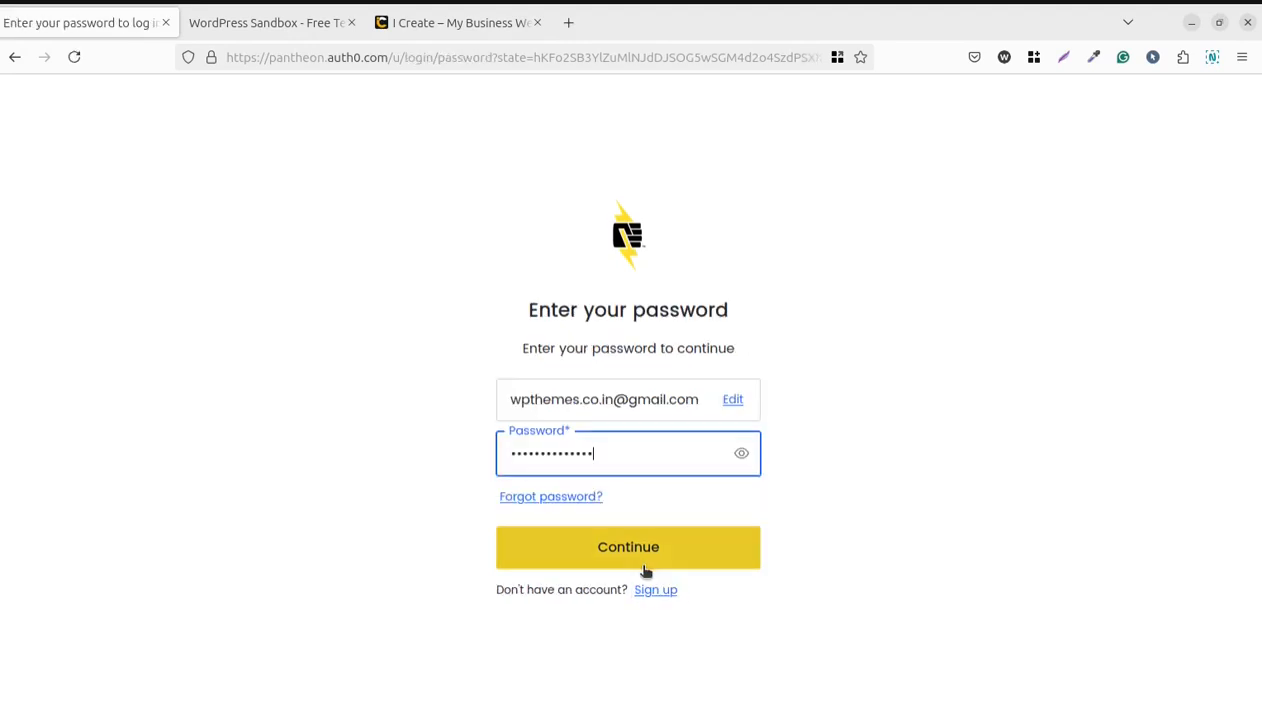
pyautogui.click(638, 558)
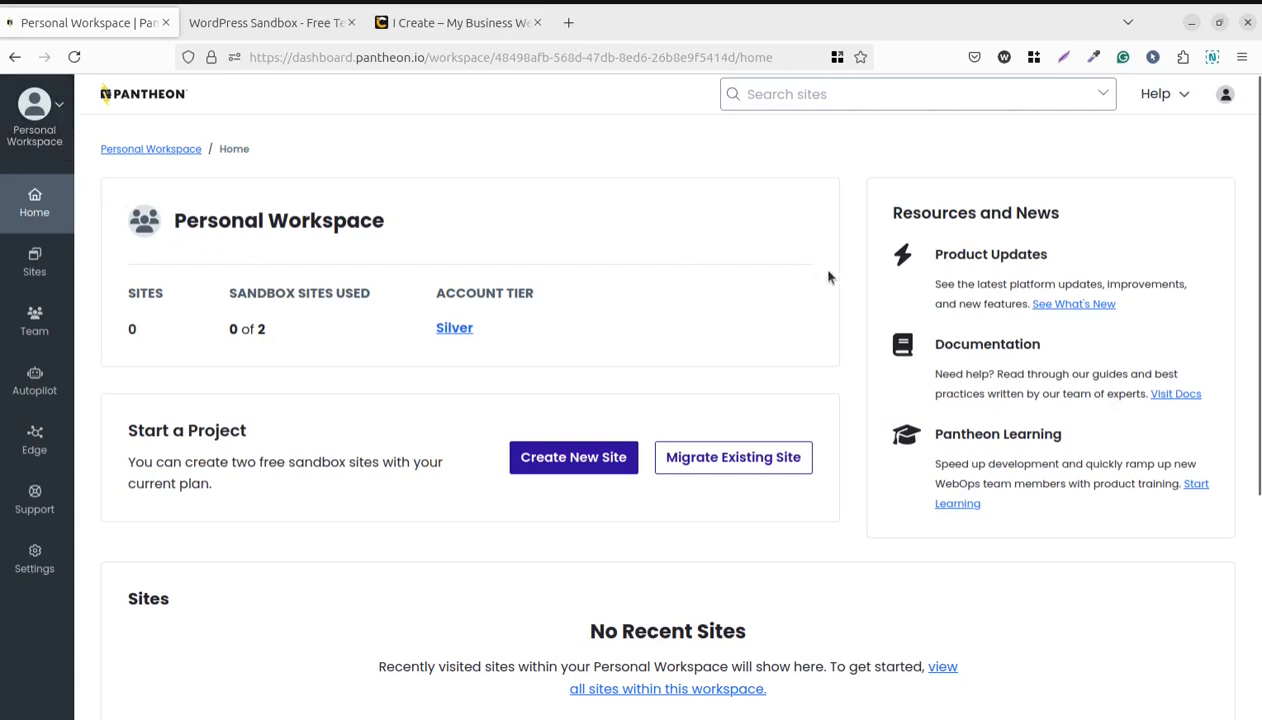
# Look through the workspace's Sites page and billing subscriptions, and return to the workspace home.
pyautogui.click(36, 266)
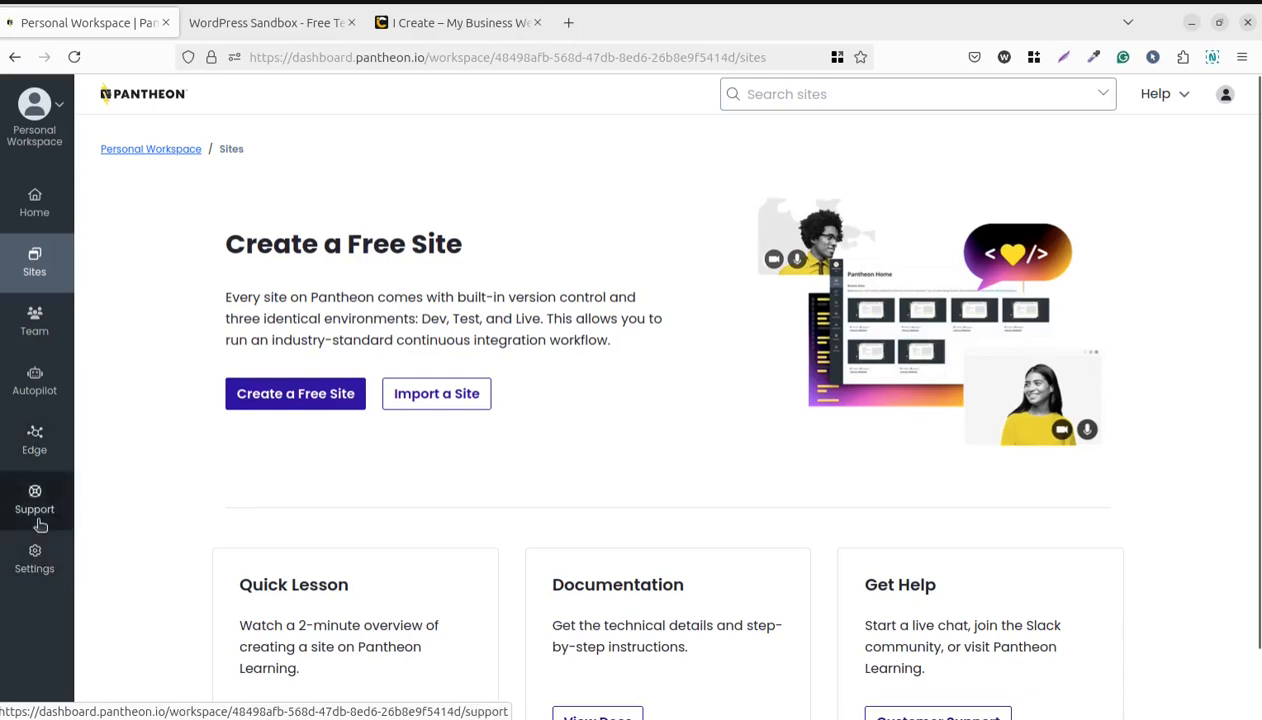
pyautogui.click(36, 563)
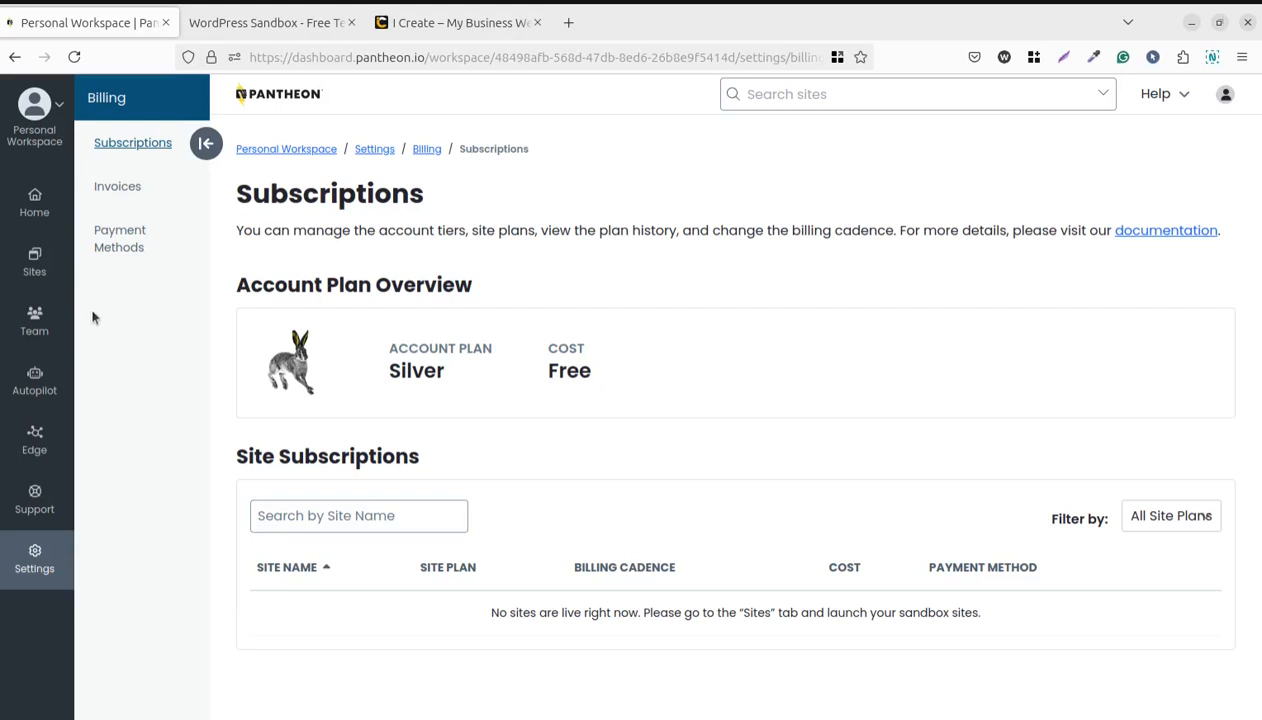
pyautogui.click(36, 208)
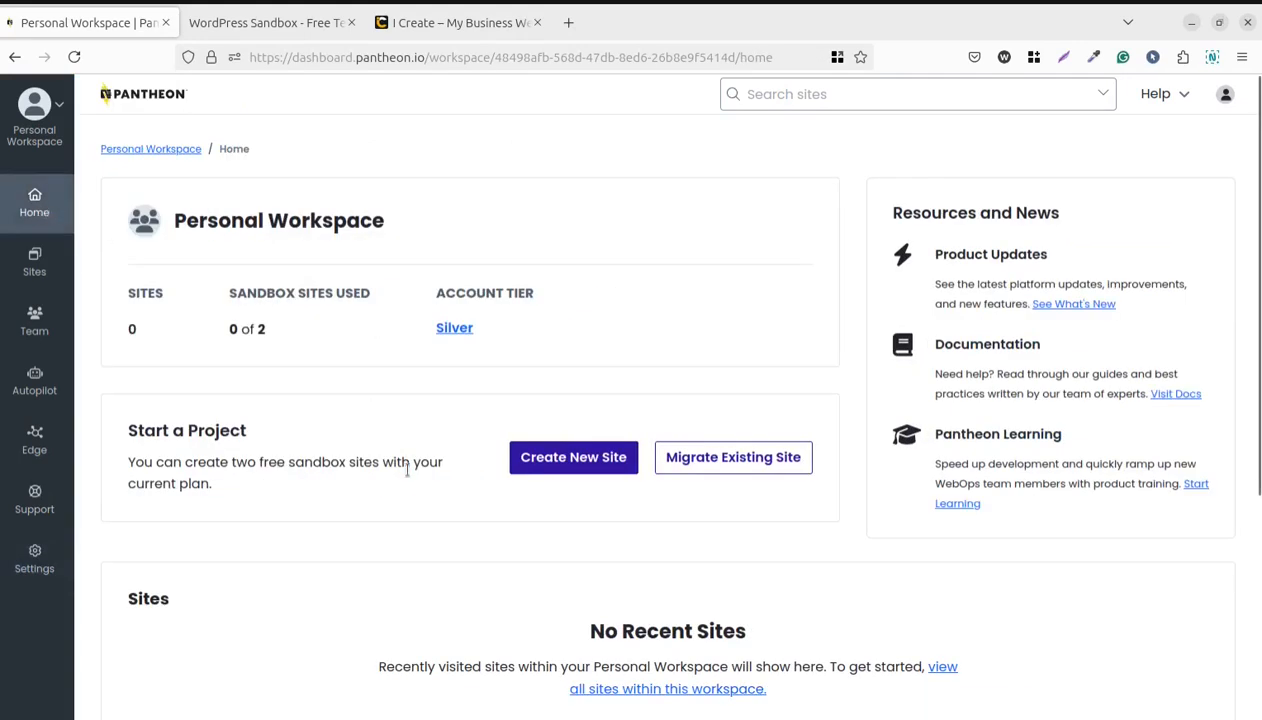
# Start a new WordPress site in the Personal Workspace and name it wptinstance.
pyautogui.click(541, 467)
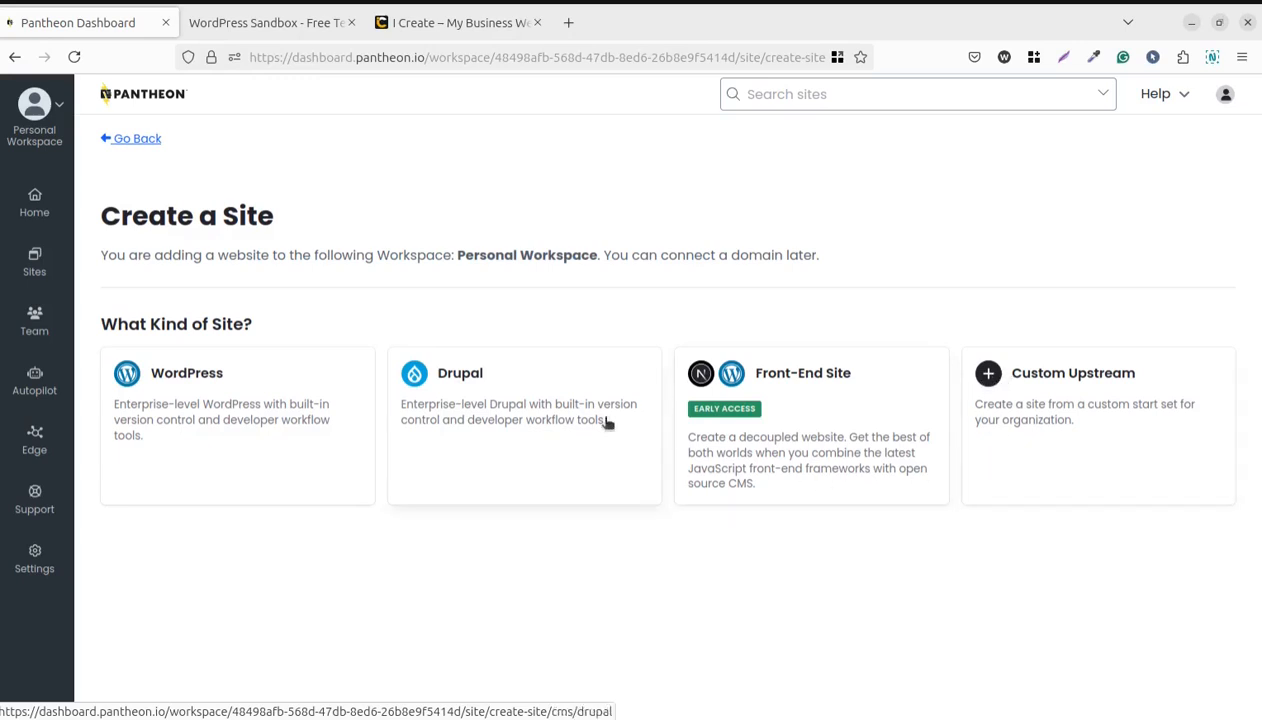
pyautogui.click(171, 380)
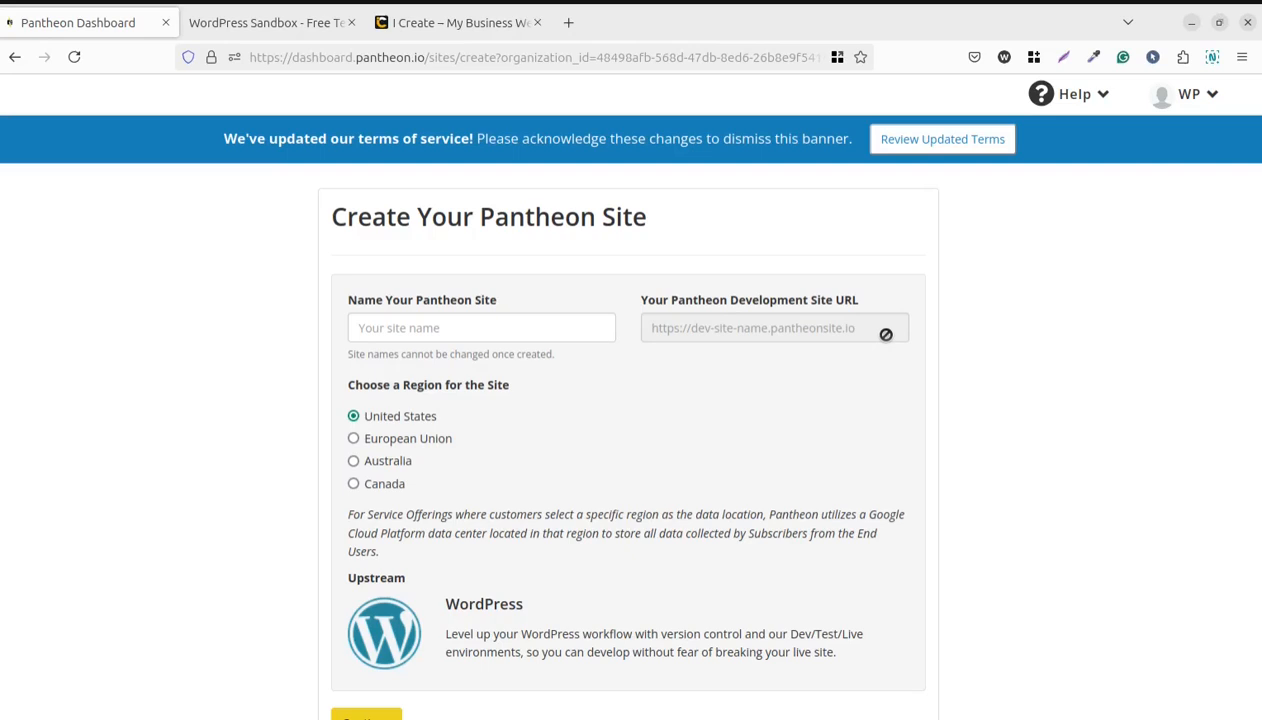
pyautogui.click(444, 333)
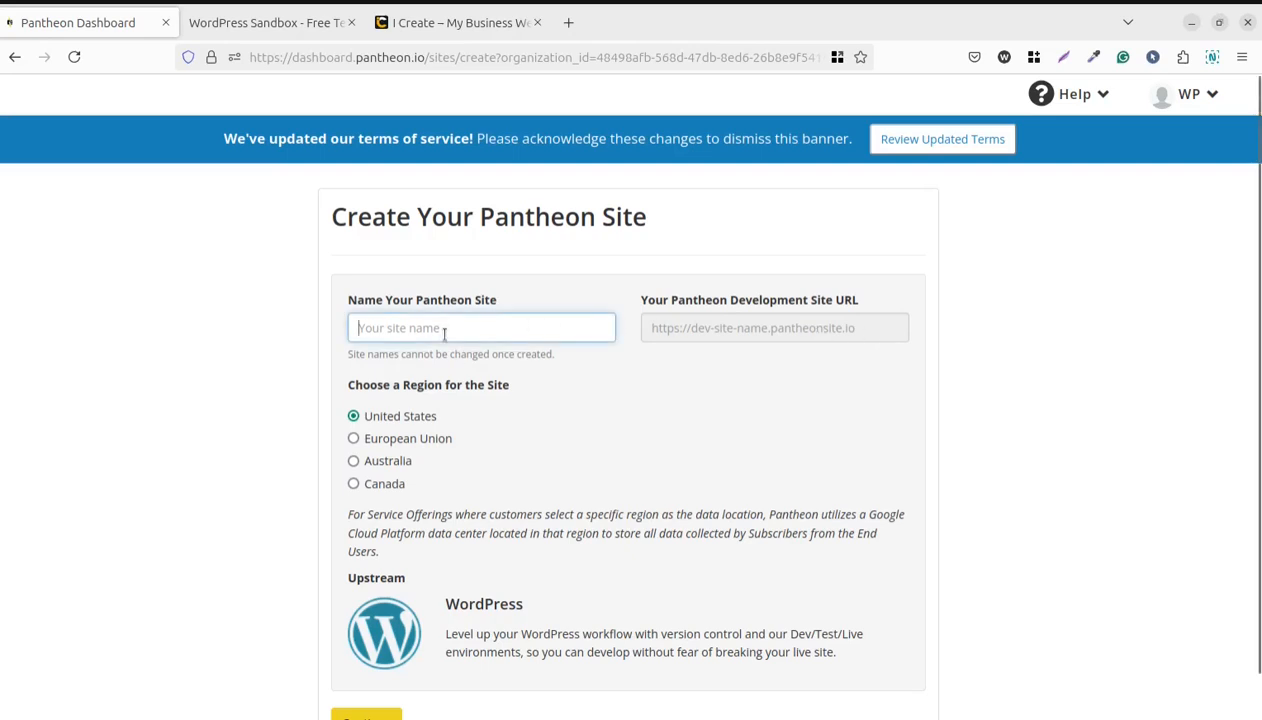
pyautogui.write('wp')
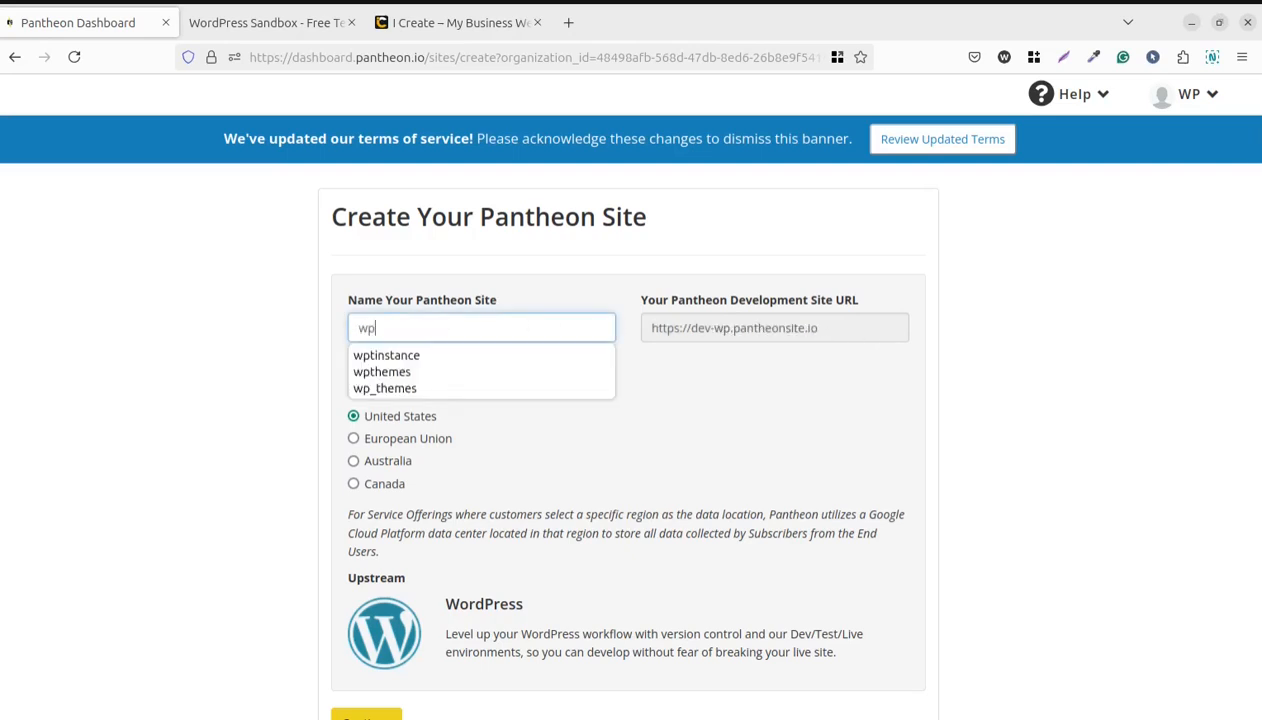
pyautogui.write('tinstance')
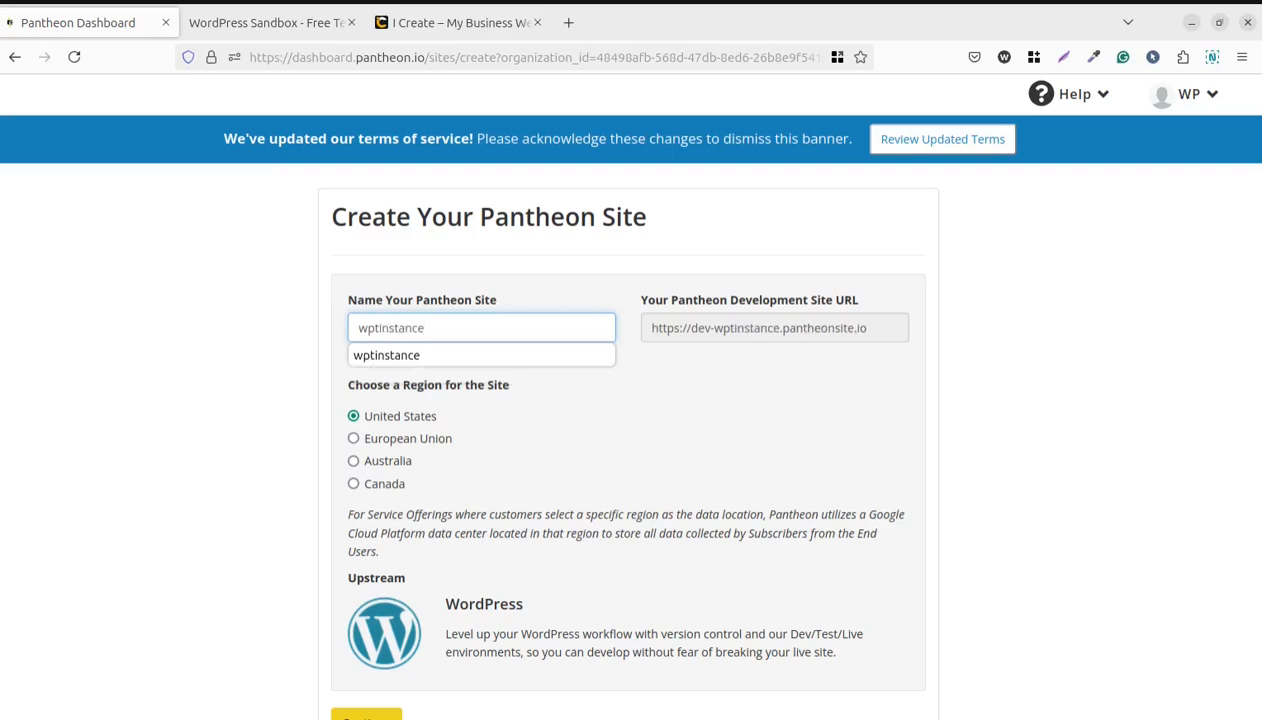
pyautogui.click(394, 361)
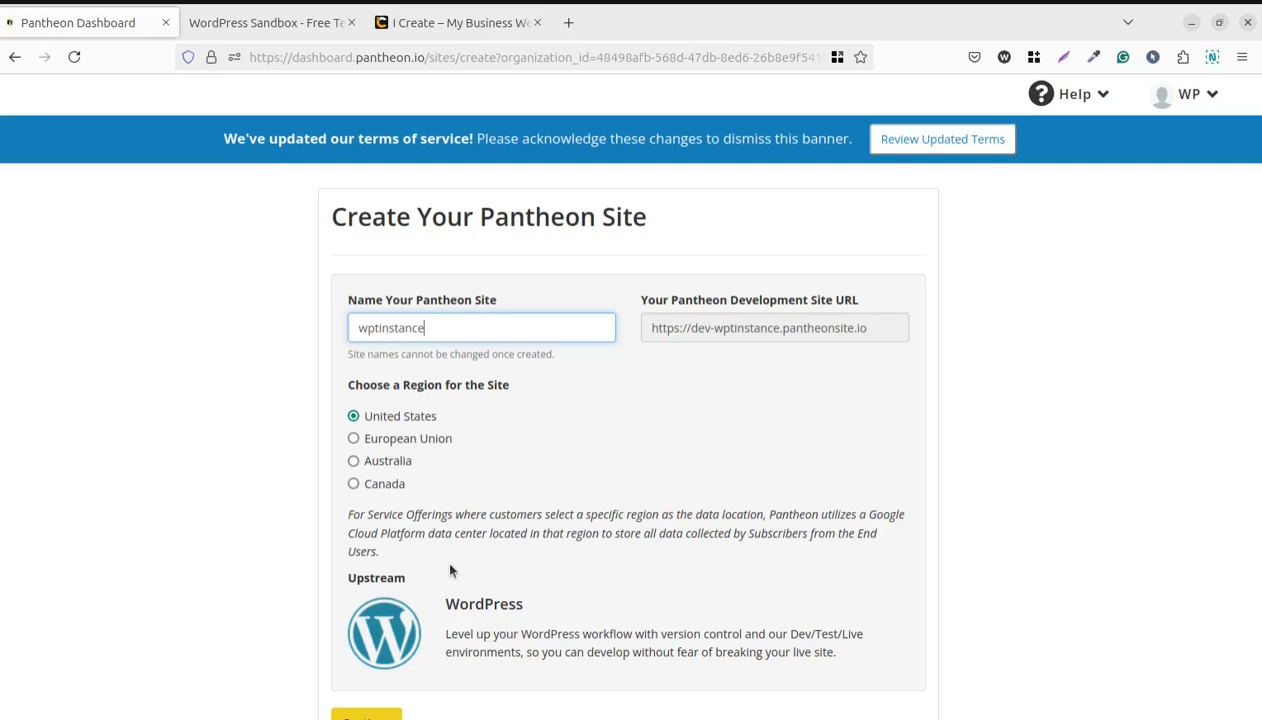
# Create the site in the United States region and open its Pantheon site dashboard after deployment.
pyautogui.scroll(-1, 777, 555)
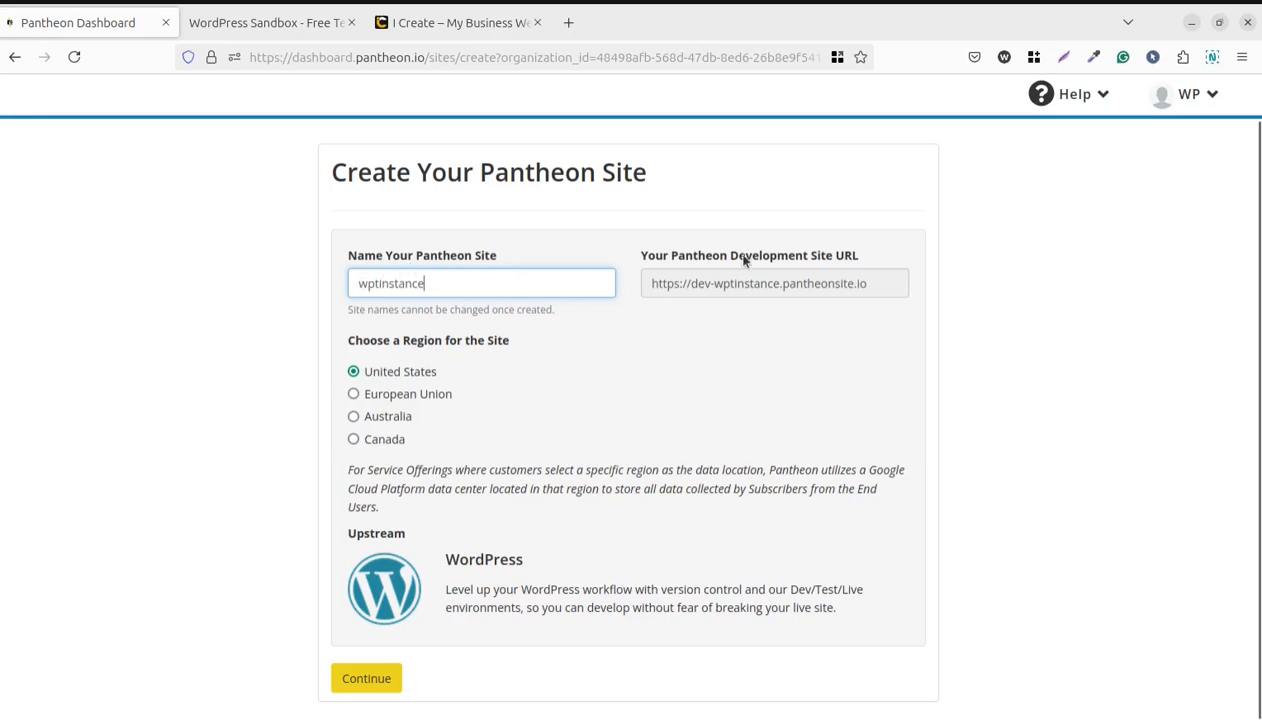
pyautogui.click(364, 680)
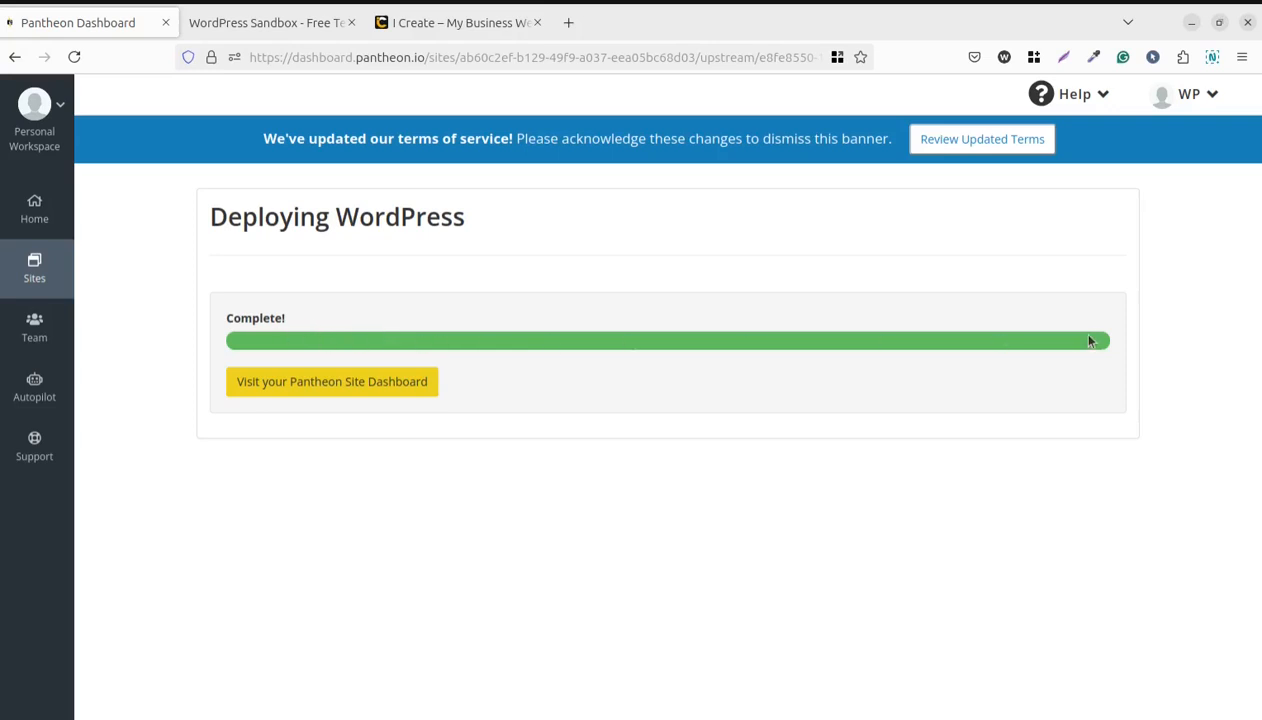
pyautogui.click(328, 393)
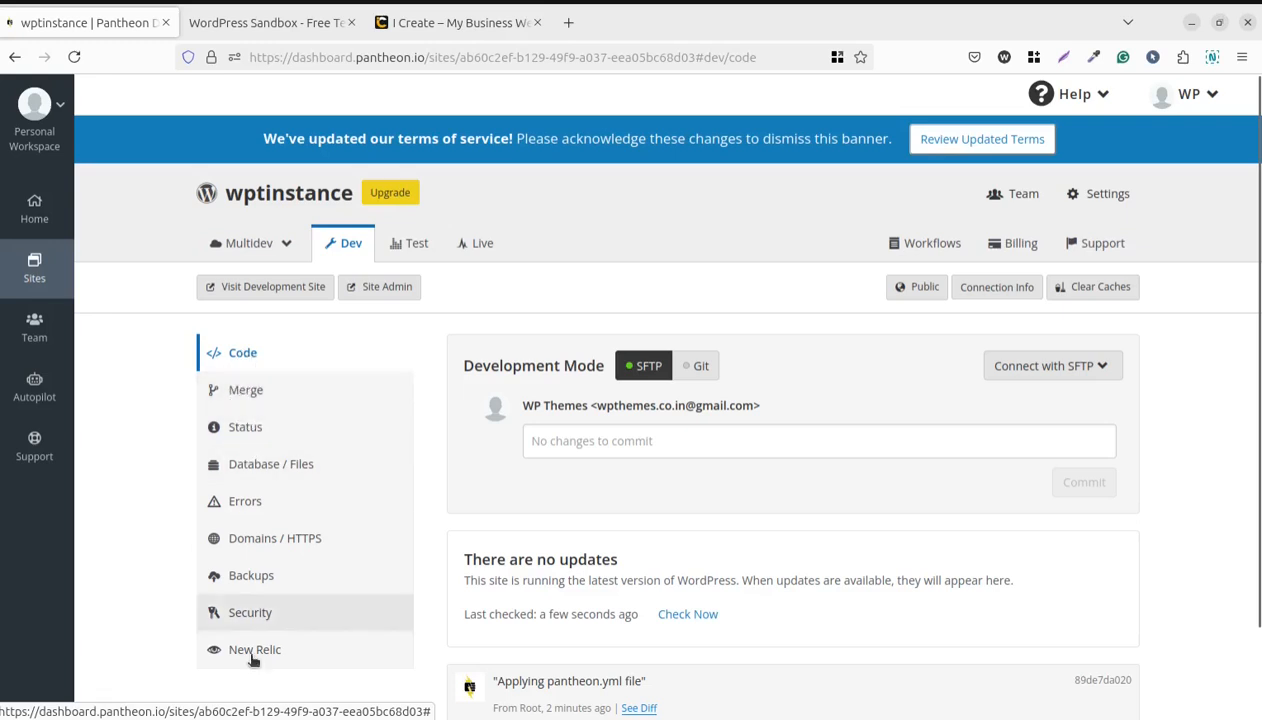
# Open the development site's WordPress installer and continue with English (United States) as the installation language.
pyautogui.click(251, 290)
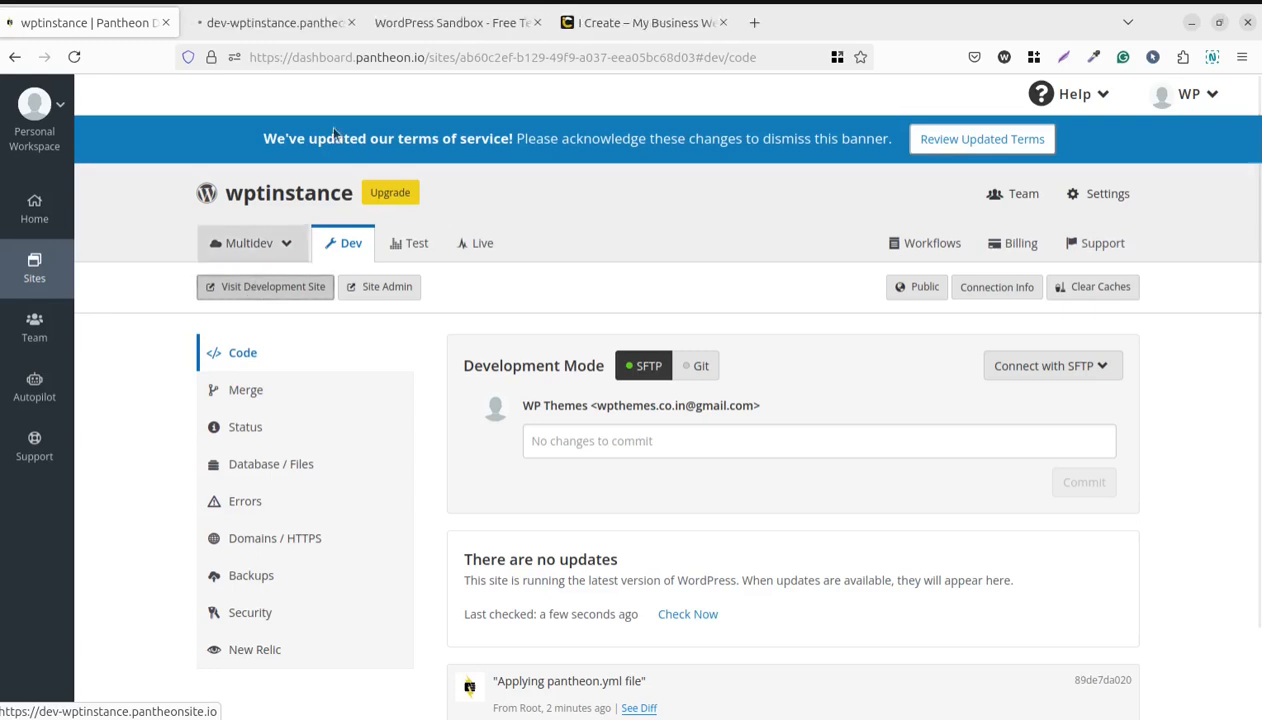
pyautogui.click(300, 23)
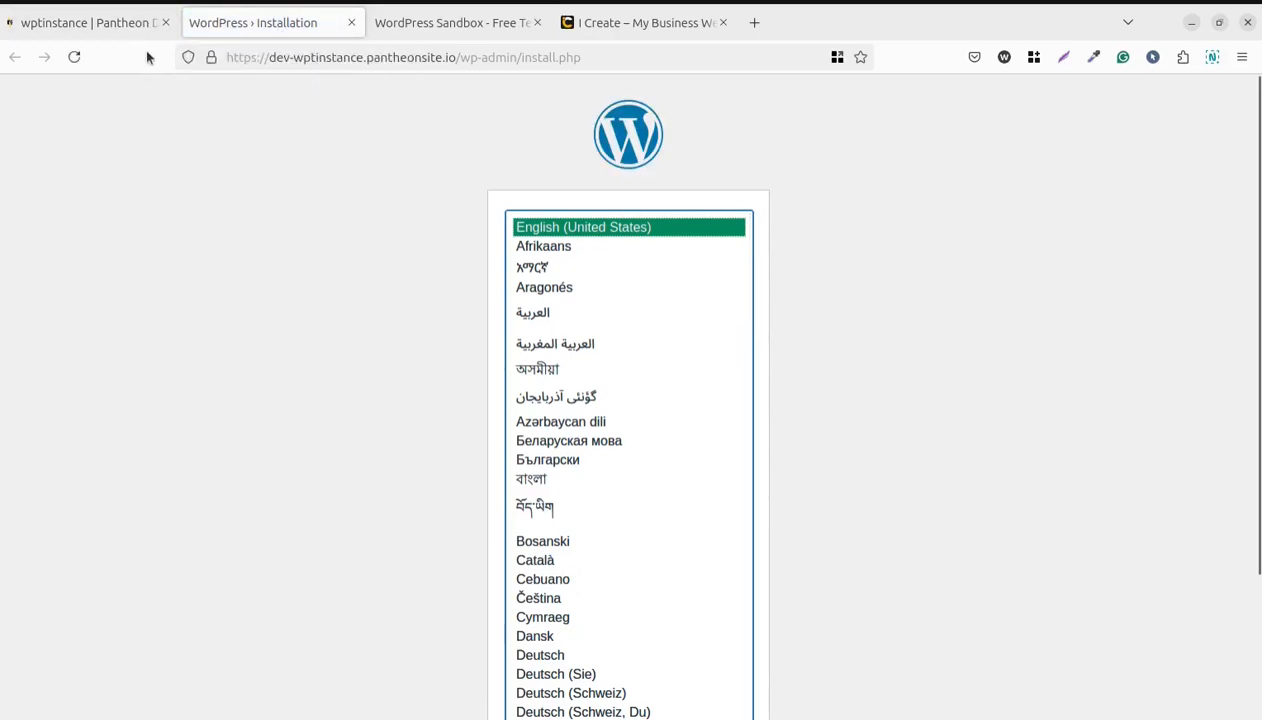
pyautogui.moveTo(97, 30)
pyautogui.scroll(-3, 660, 478)
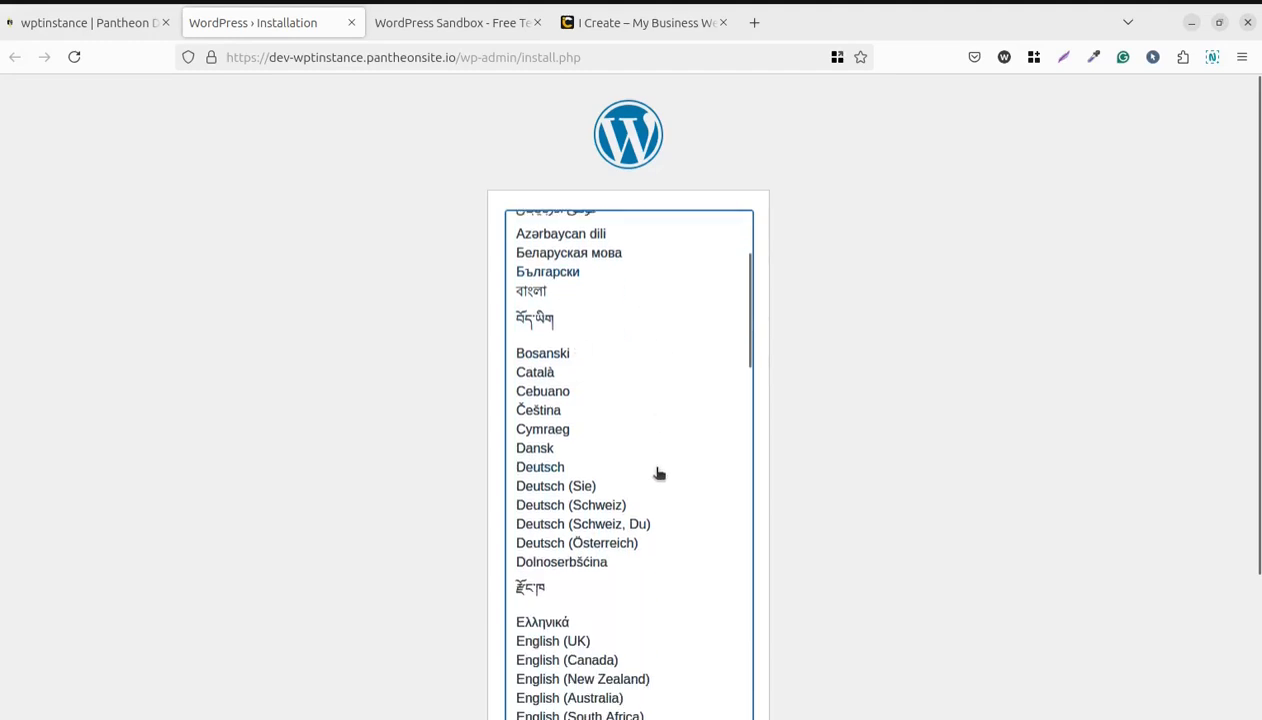
pyautogui.scroll(-4, 659, 473)
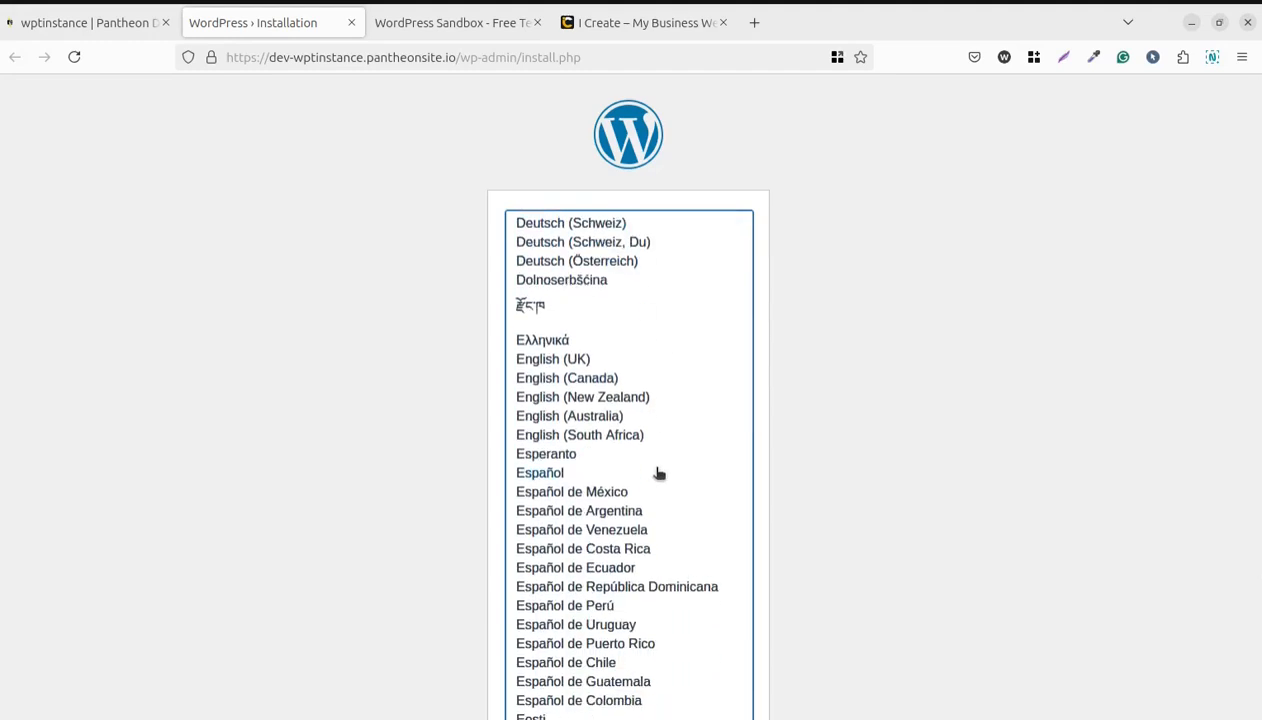
pyautogui.scroll(7, 659, 473)
pyautogui.scroll(-12, 659, 473)
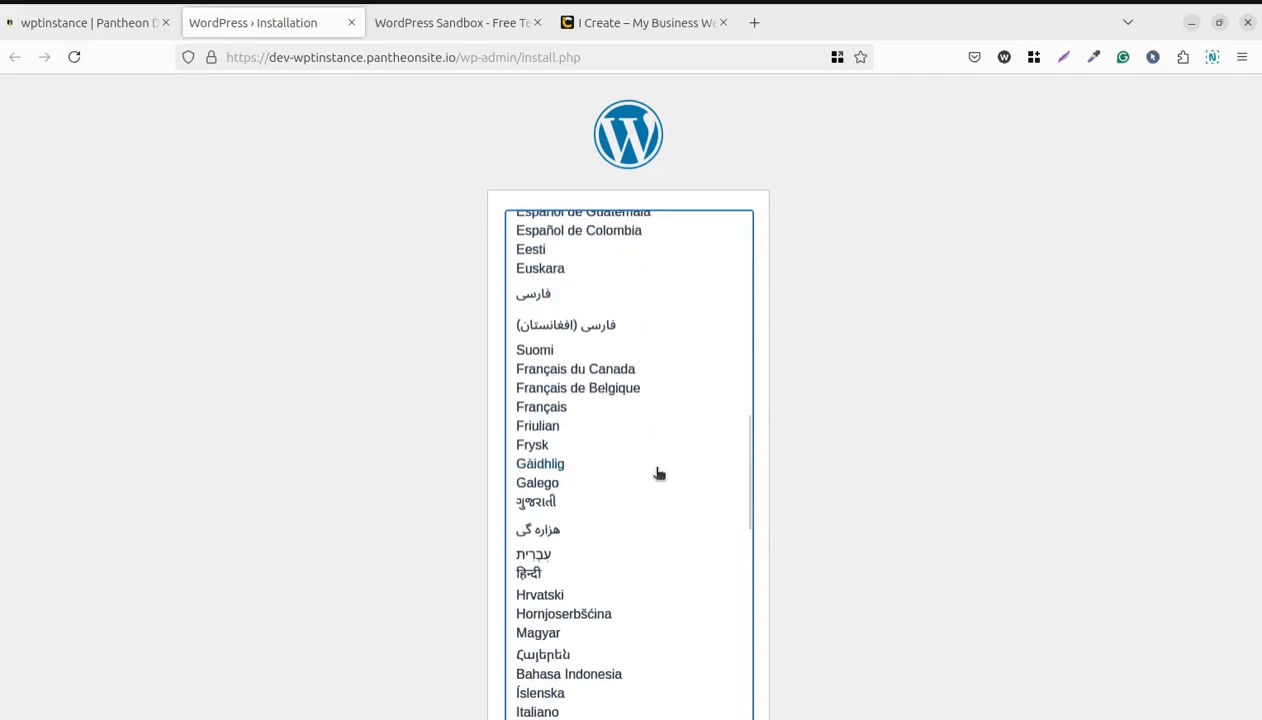
pyautogui.scroll(-10, 659, 473)
pyautogui.scroll(20, 659, 473)
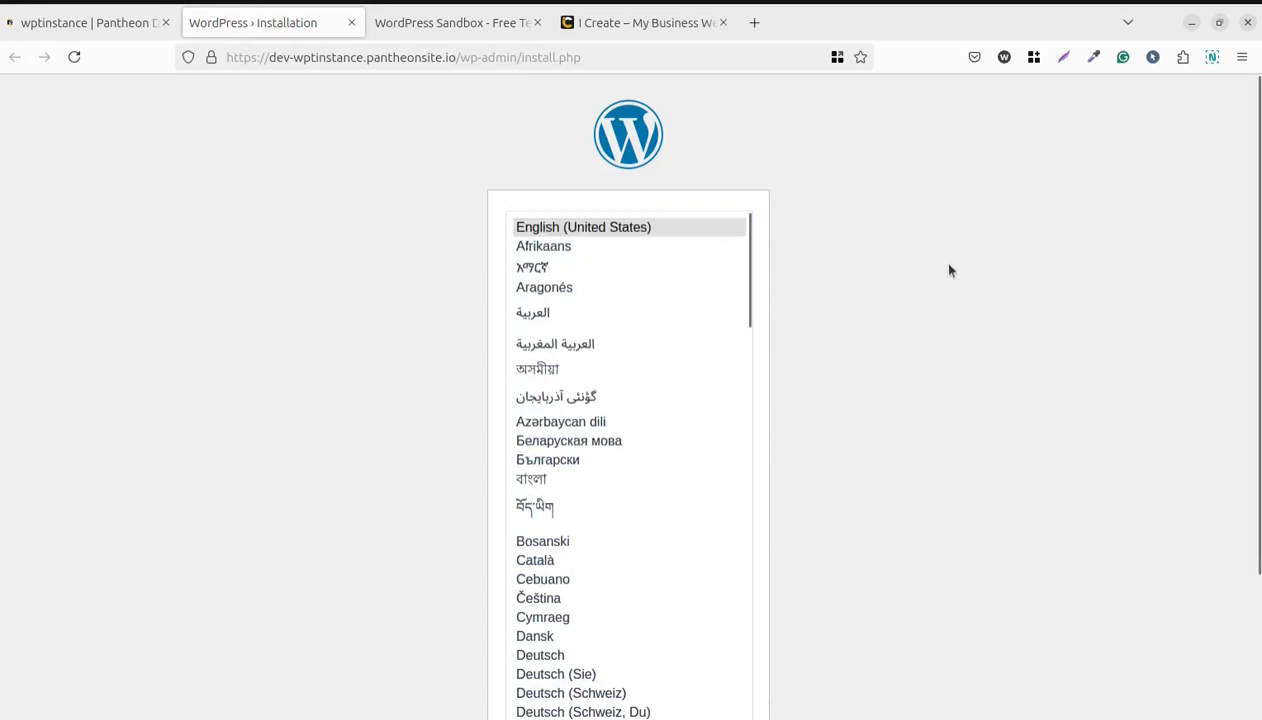
pyautogui.scroll(-3, 930, 300)
pyautogui.click(718, 670)
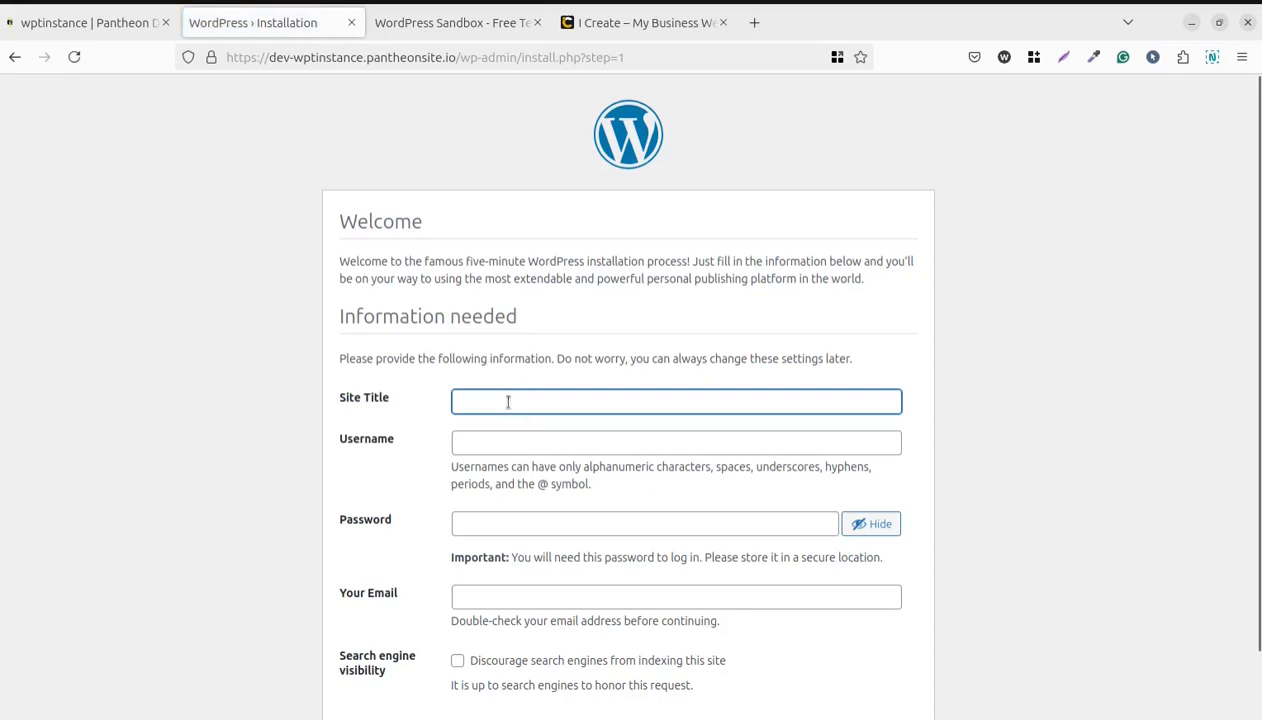
pyautogui.click(508, 401)
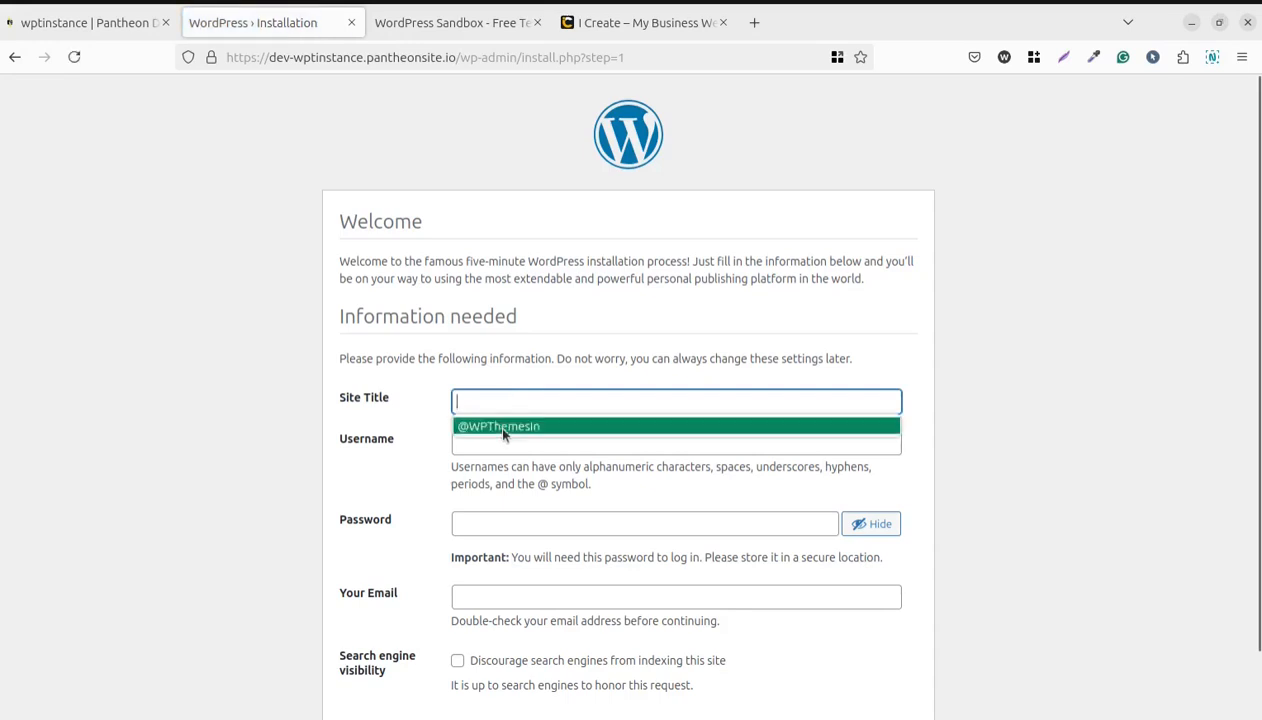
pyautogui.click(495, 422)
pyautogui.click(494, 442)
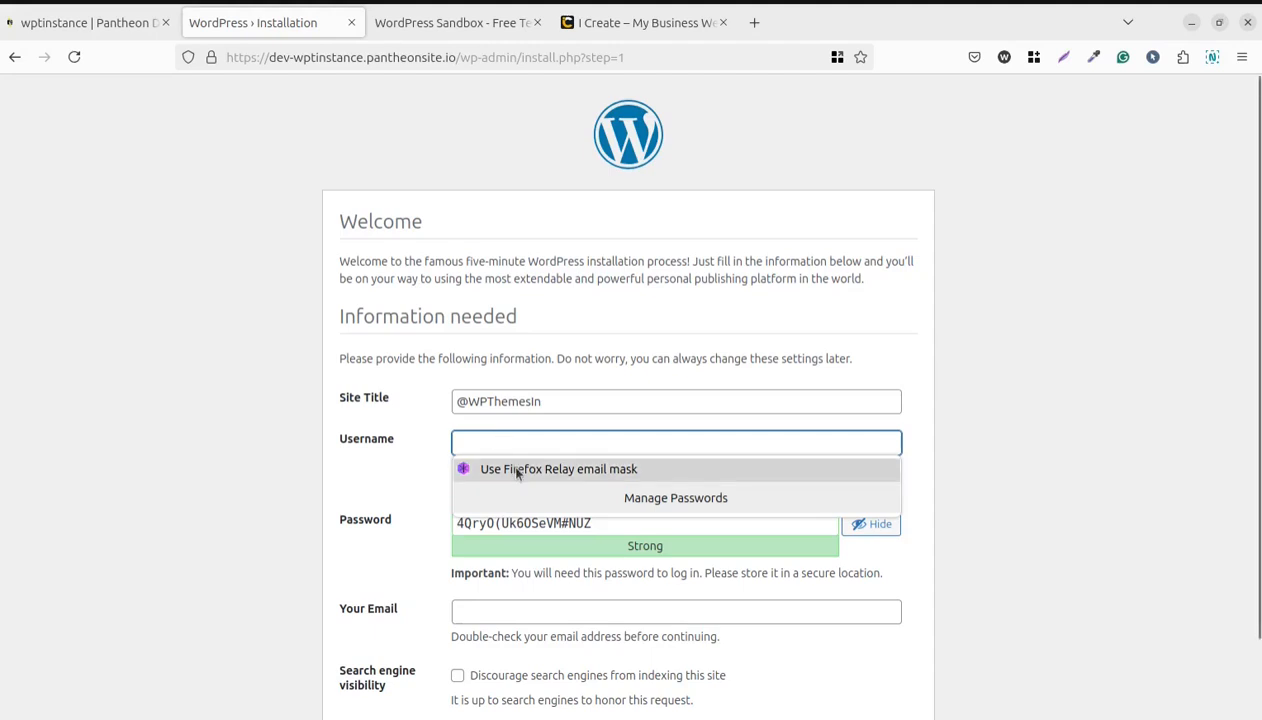
pyautogui.click(515, 470)
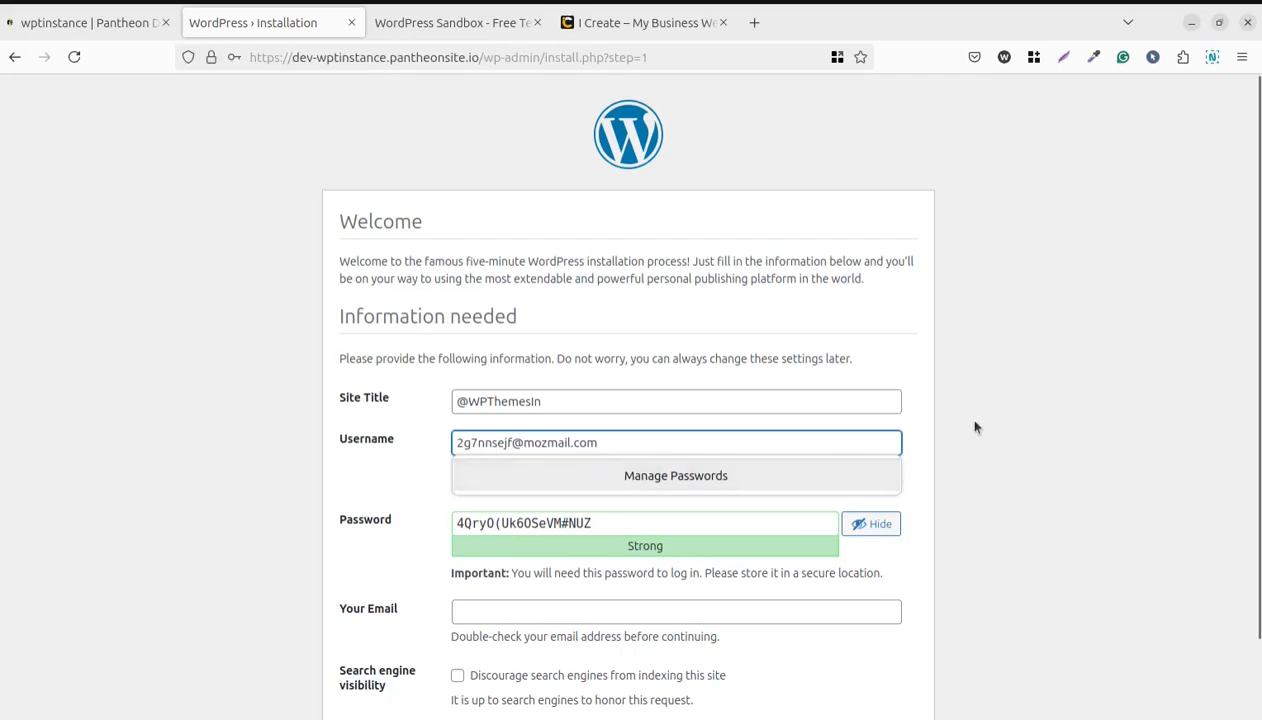
# Fill in the administrator's email address and discourage search engines from indexing the site.
pyautogui.scroll(-2, 780, 510)
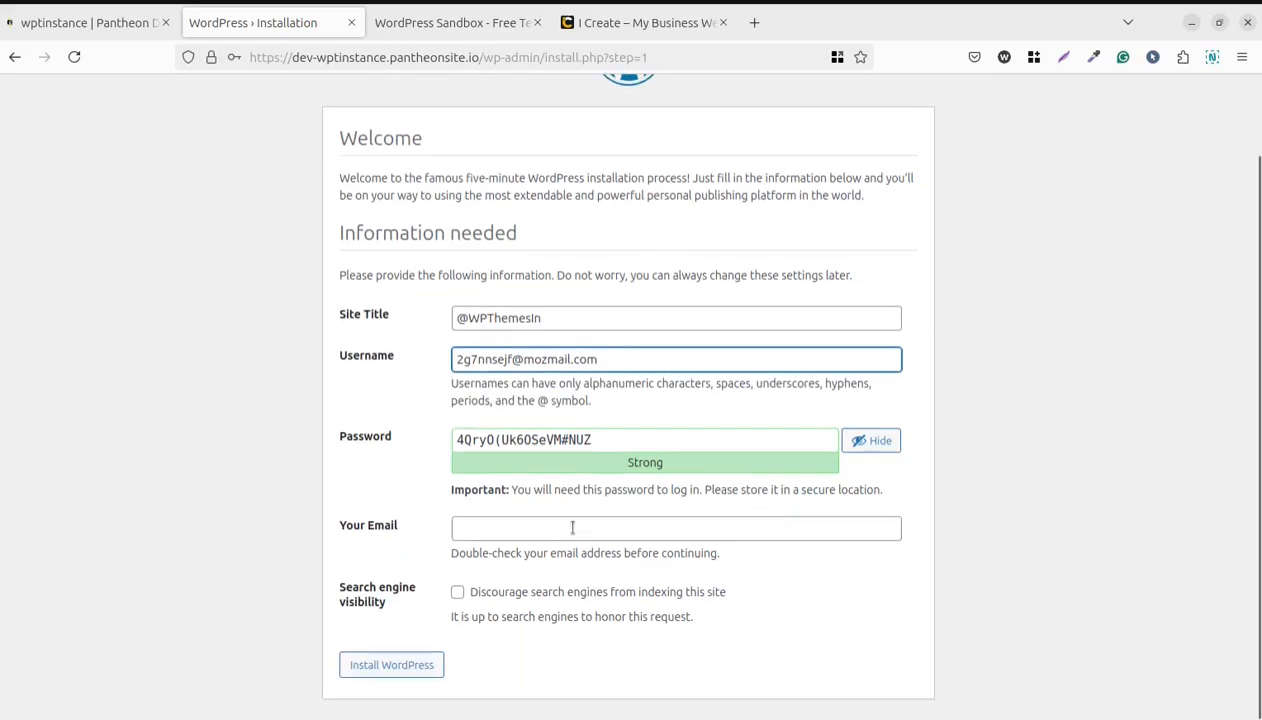
pyautogui.click(537, 524)
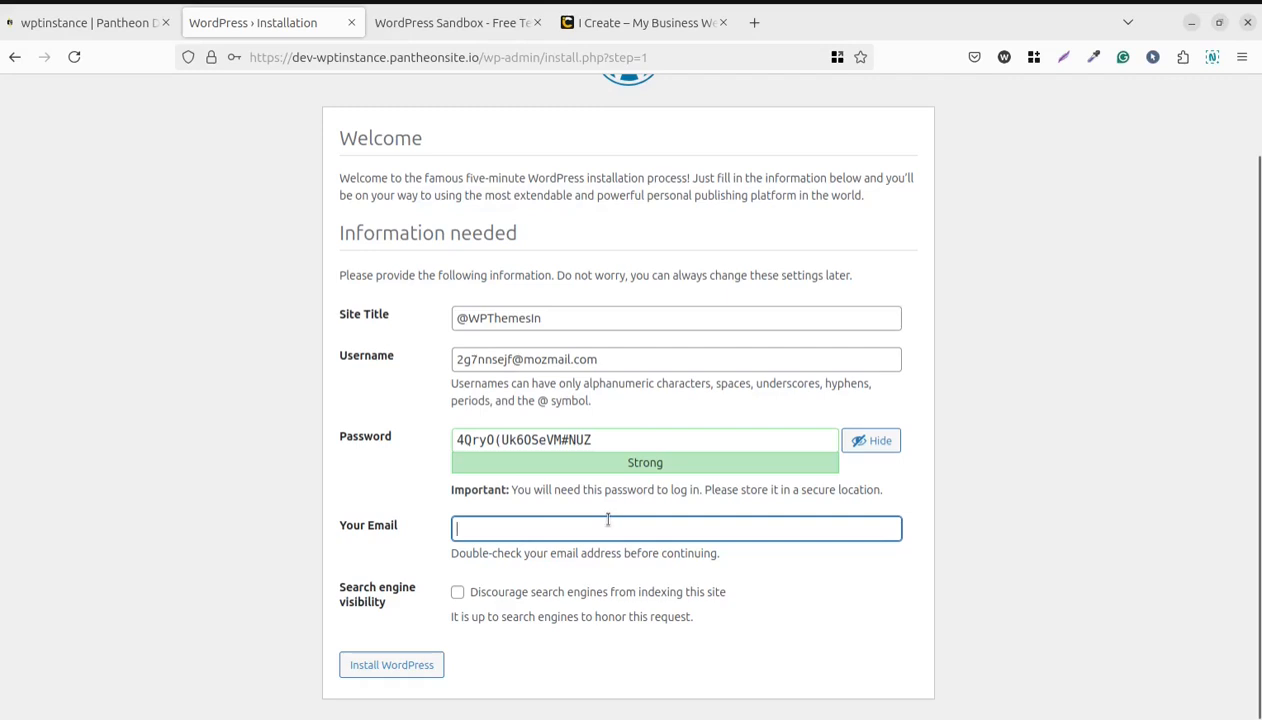
pyautogui.write('wp')
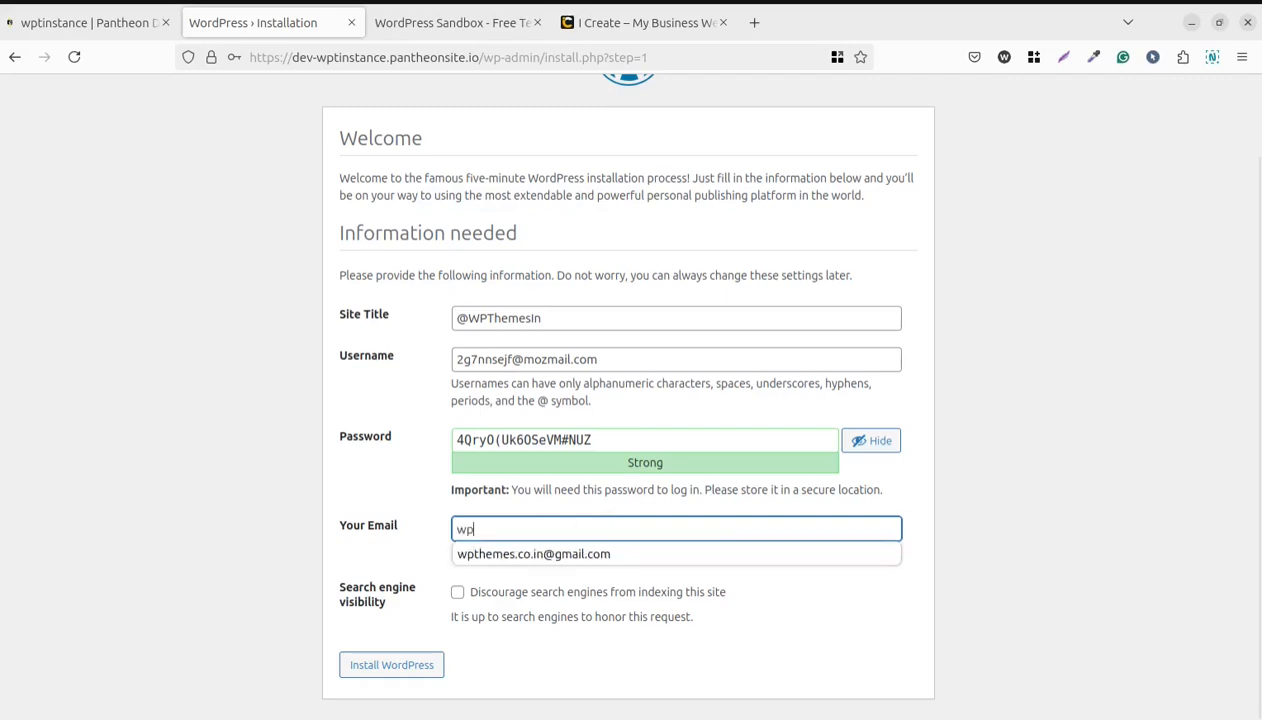
pyautogui.click(569, 555)
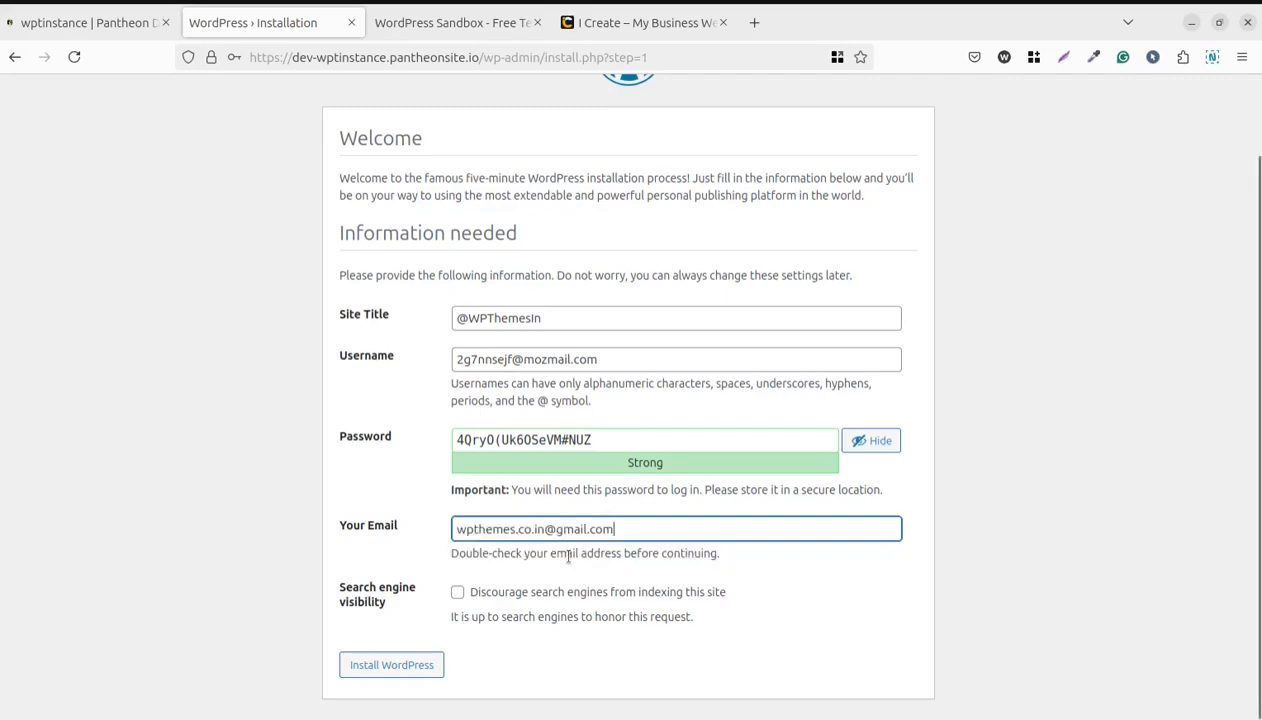
pyautogui.click(457, 593)
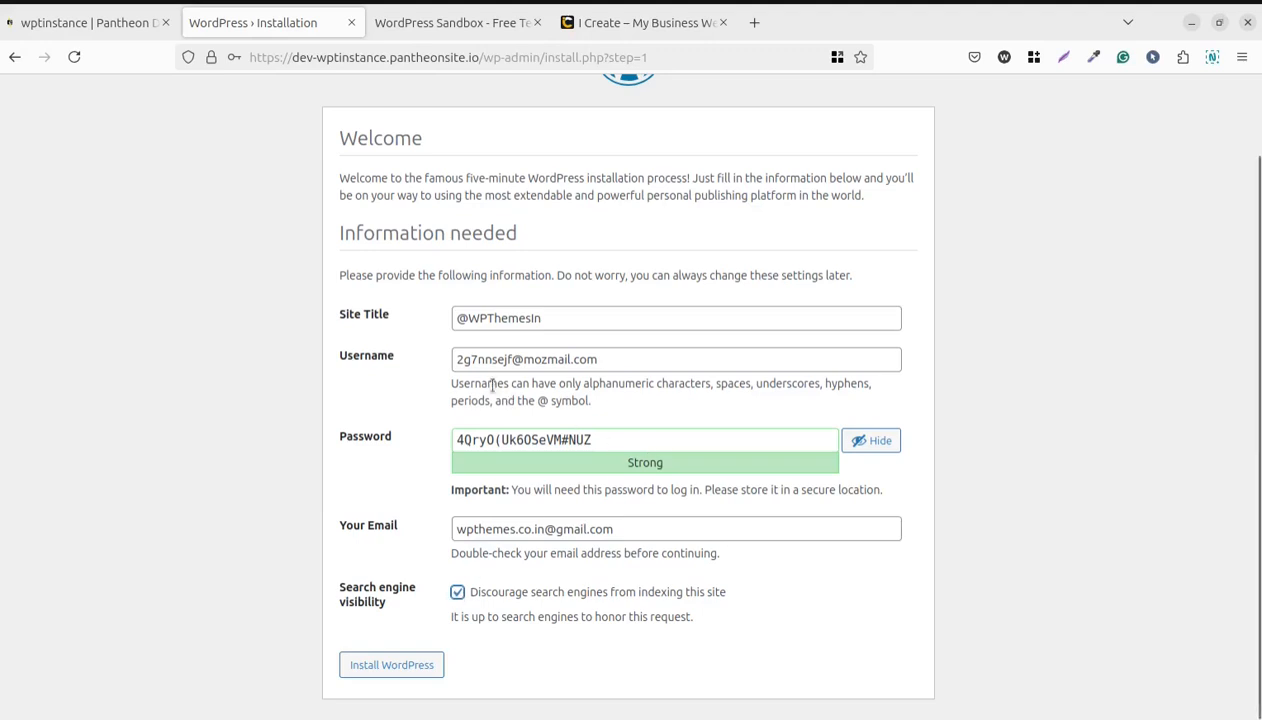
# Copy the username and the generated password into a text editor draft, then return to the installation form.
pyautogui.click(602, 359)
pyautogui.hotkey('ctrl', 'a')
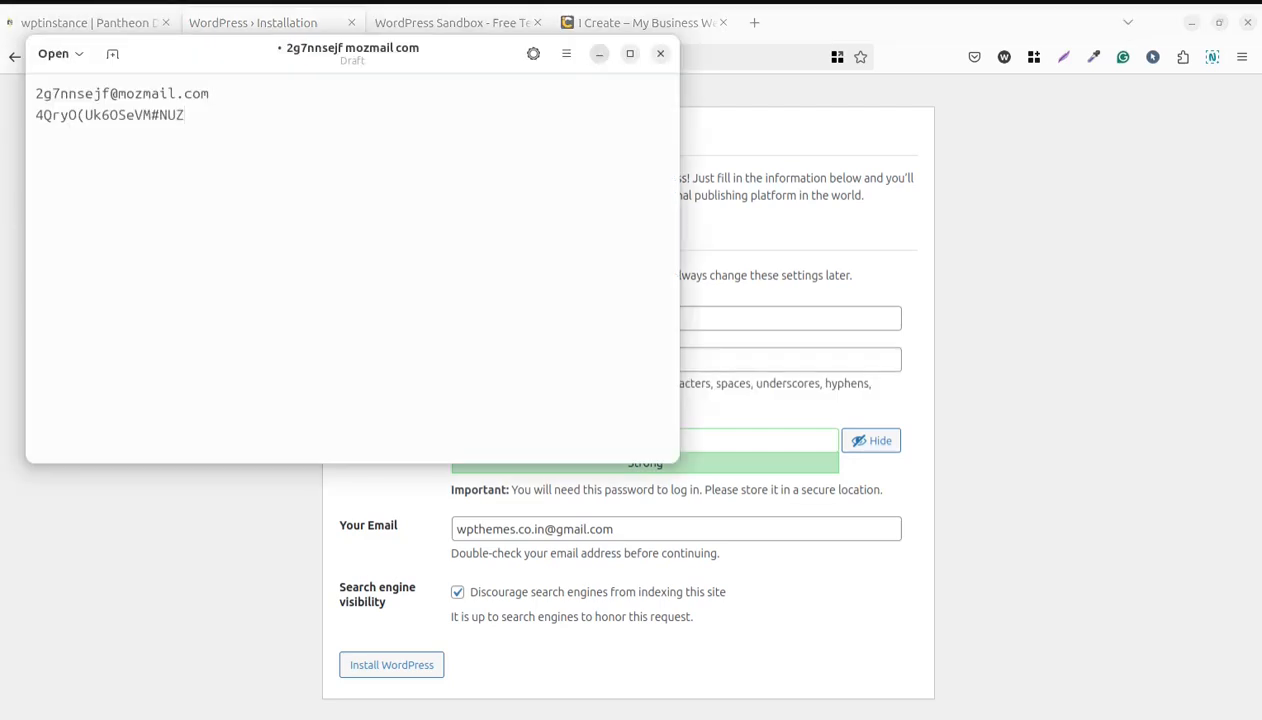
pyautogui.click(599, 53)
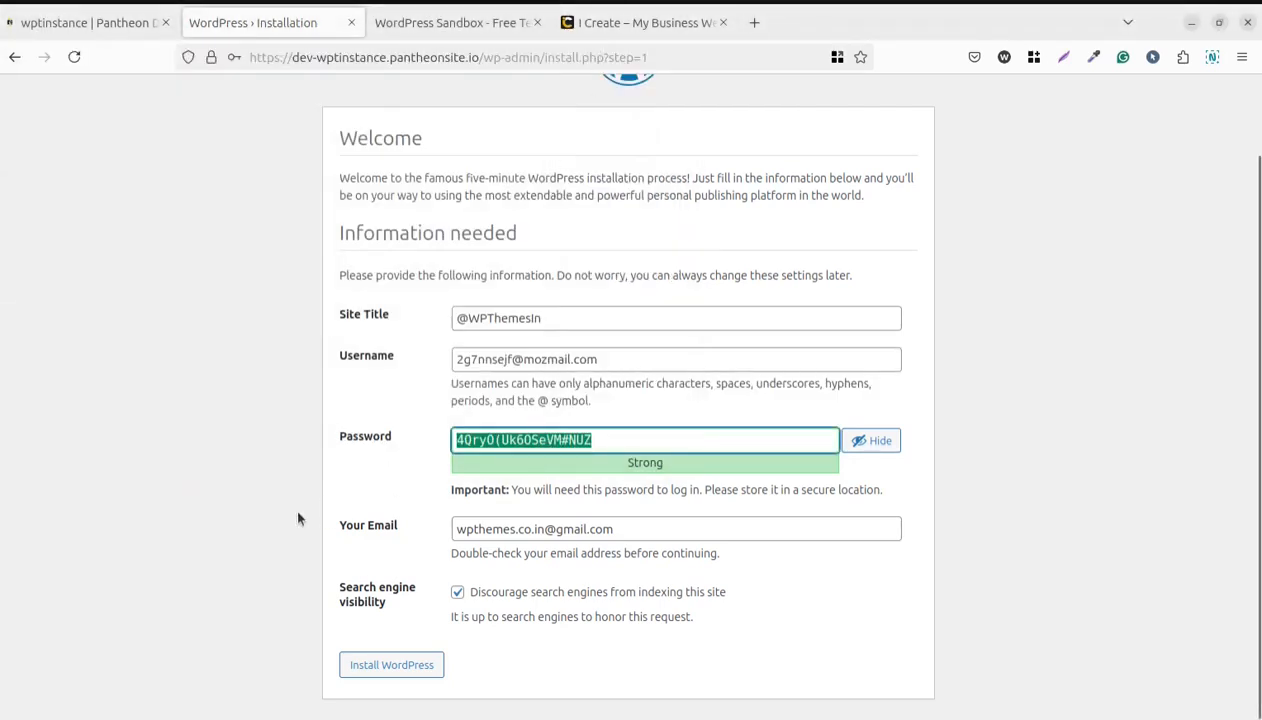
# Install WordPress, decline saving the login in the browser, and open the site's login page.
pyautogui.click(397, 665)
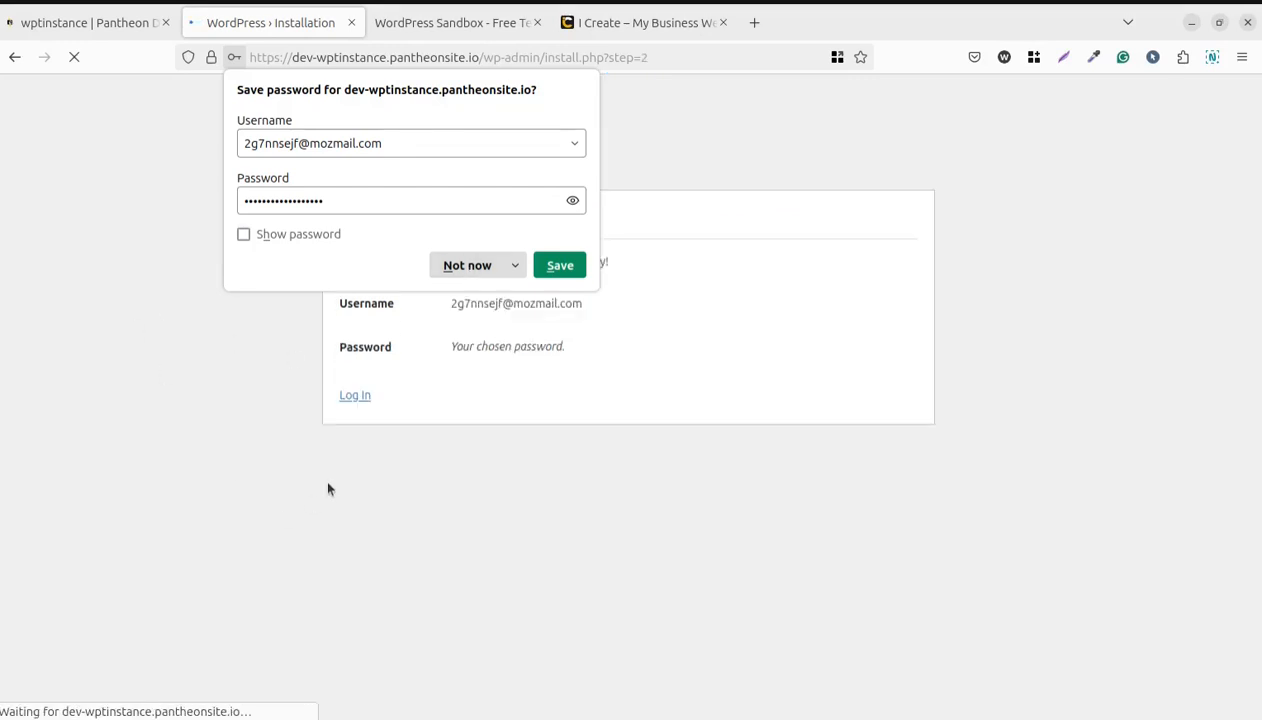
pyautogui.click(452, 270)
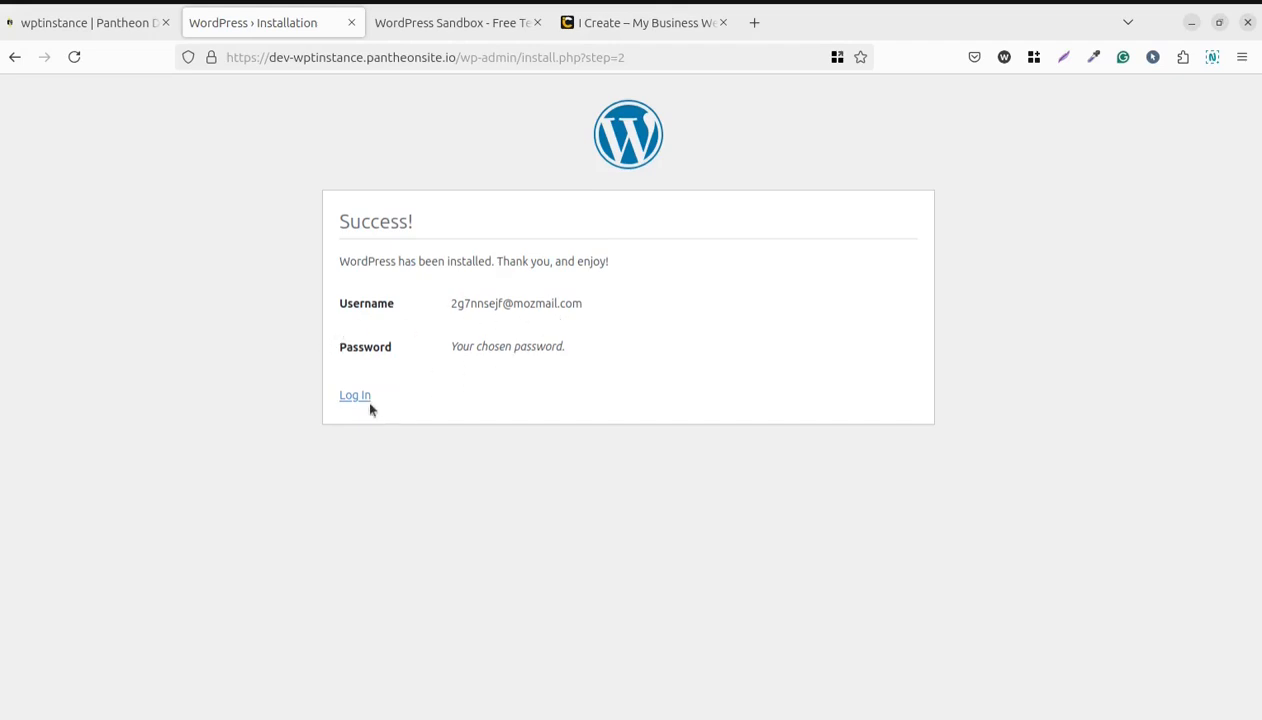
pyautogui.click(352, 398)
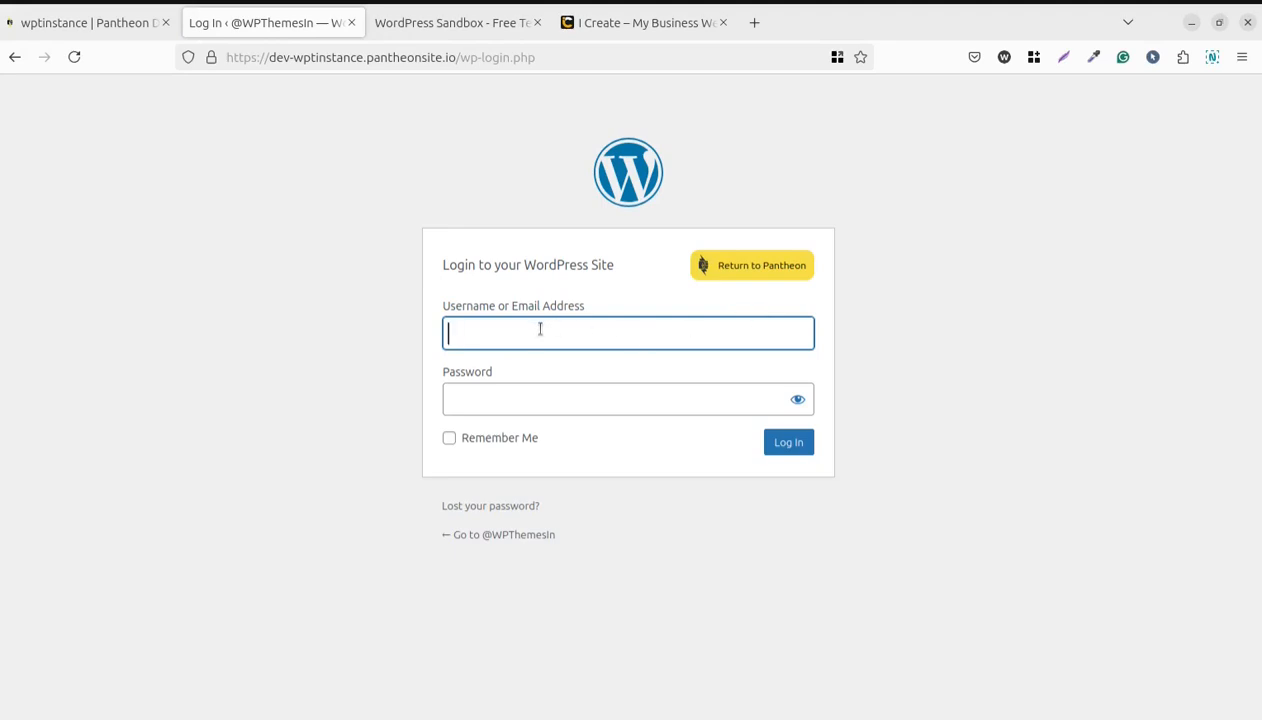
# Copy the username from the text editor draft into the WordPress login form.
pyautogui.click(5, 350)
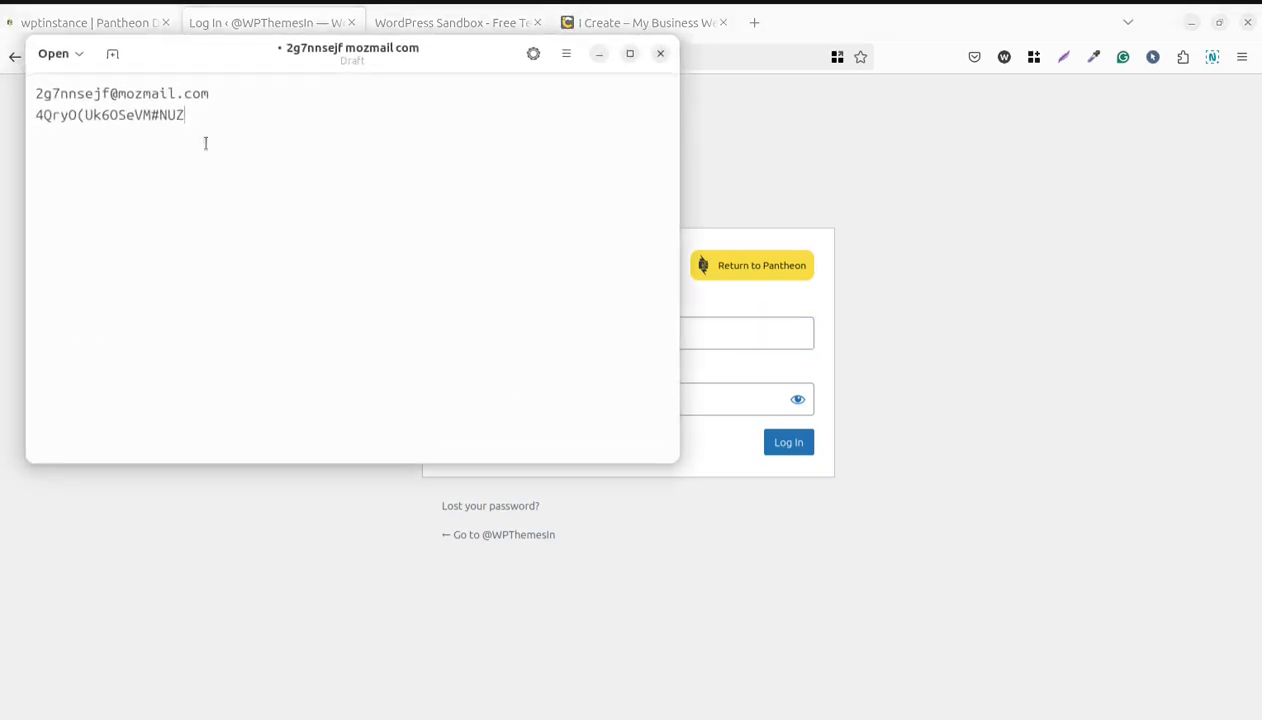
pyautogui.moveTo(206, 96); pyautogui.dragTo(28, 92)
pyautogui.hotkey('ctrl', 'c')
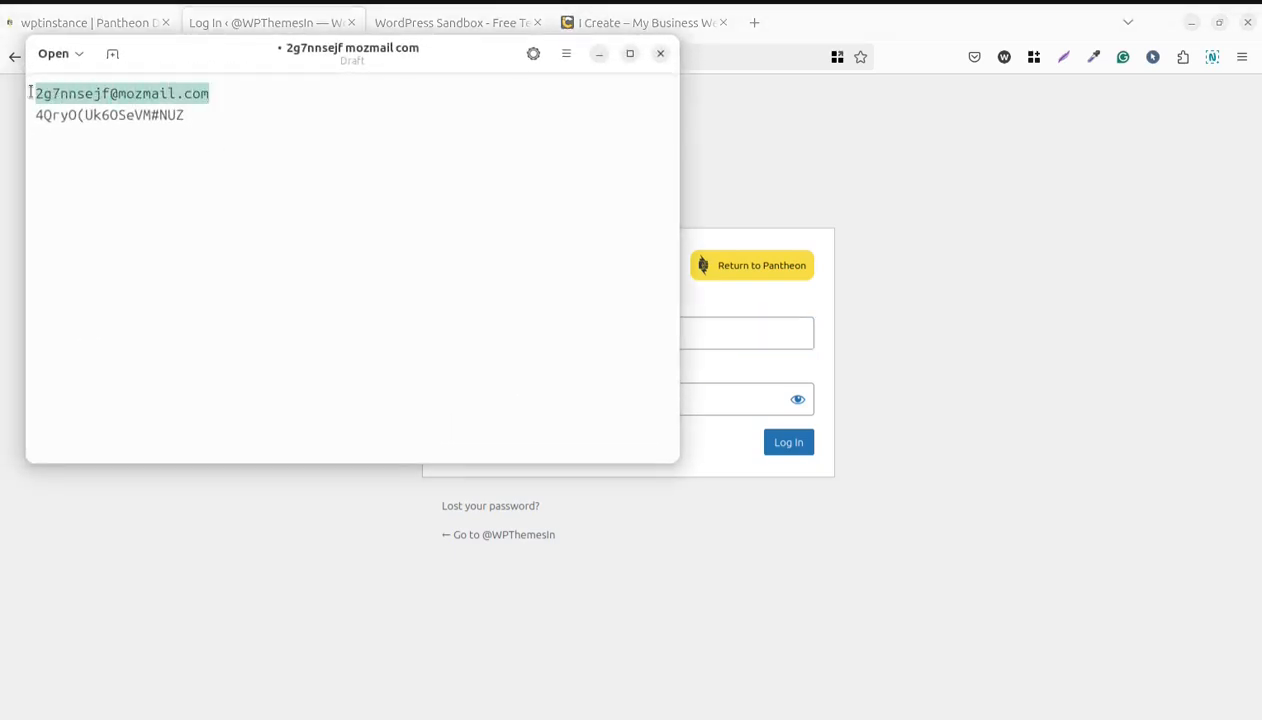
pyautogui.click(594, 55)
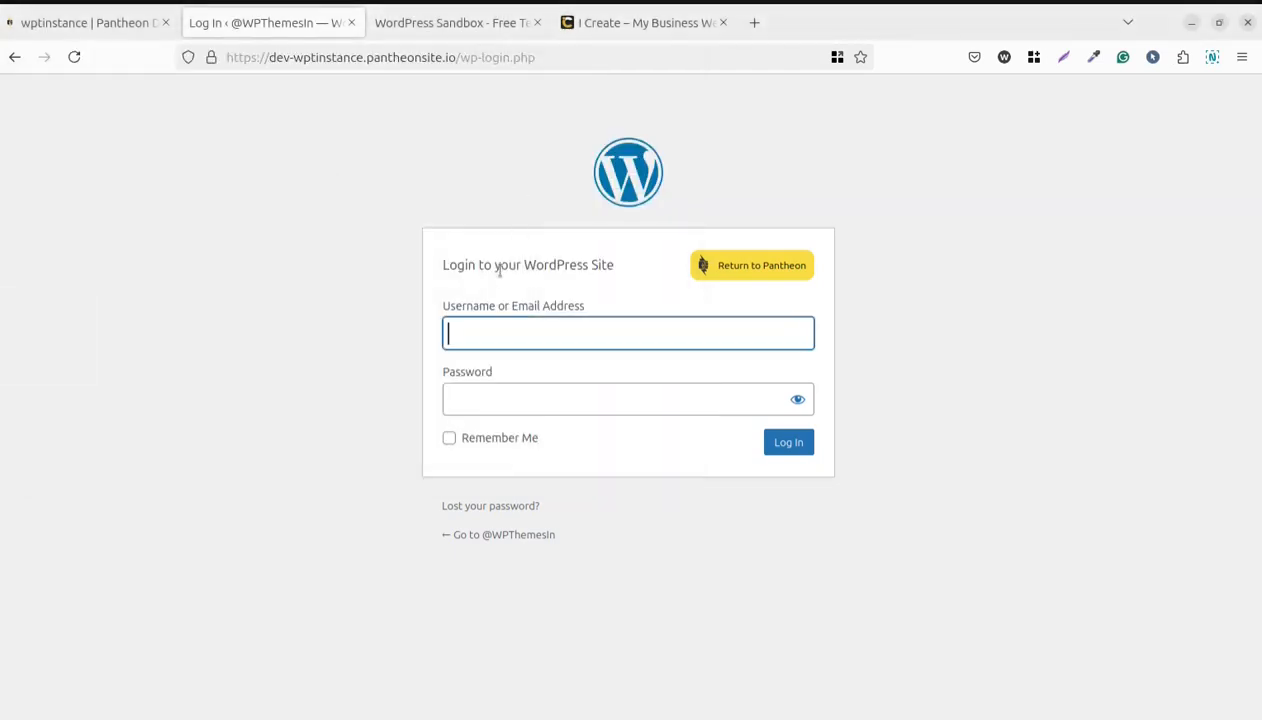
pyautogui.hotkey('ctrl', 'v')
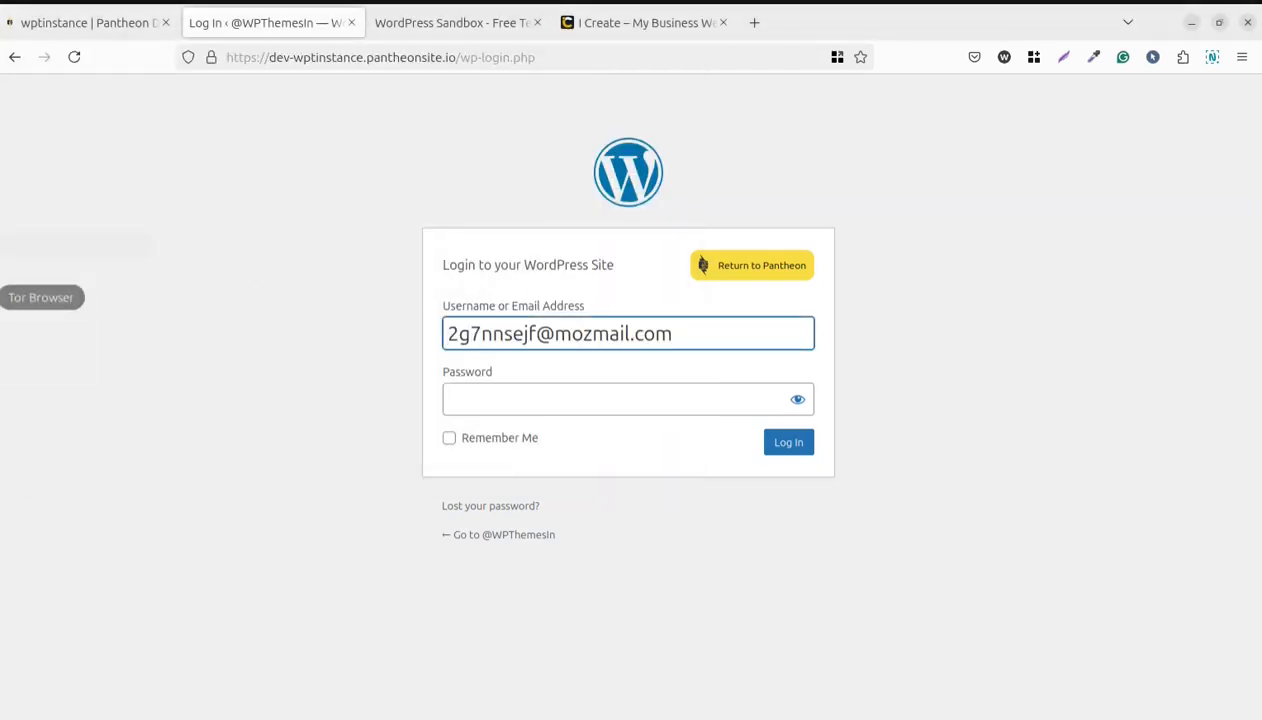
# Copy the account password from the draft into the login form, log in, and decline saving it in the browser.
pyautogui.moveTo(5, 350)
pyautogui.click(120, 300)
pyautogui.moveTo(189, 117); pyautogui.dragTo(31, 114)
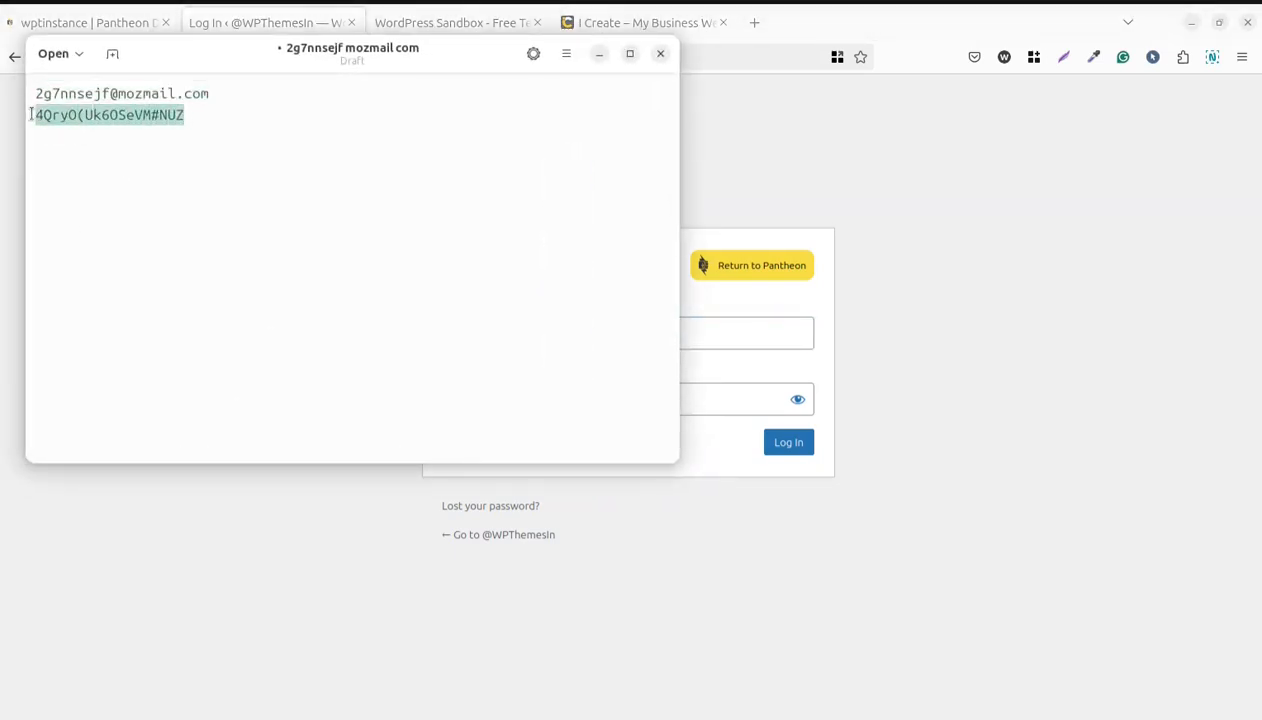
pyautogui.click(599, 53)
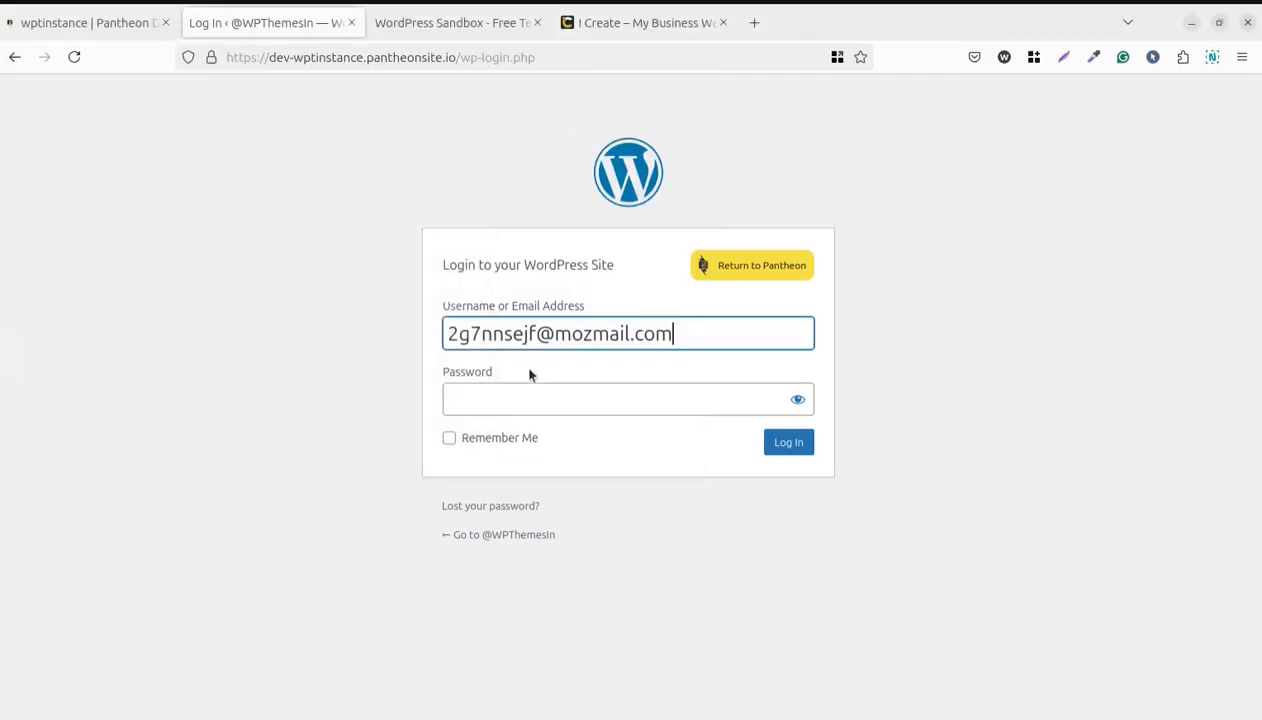
pyautogui.click(504, 393)
pyautogui.hotkey('ctrl', 'v')
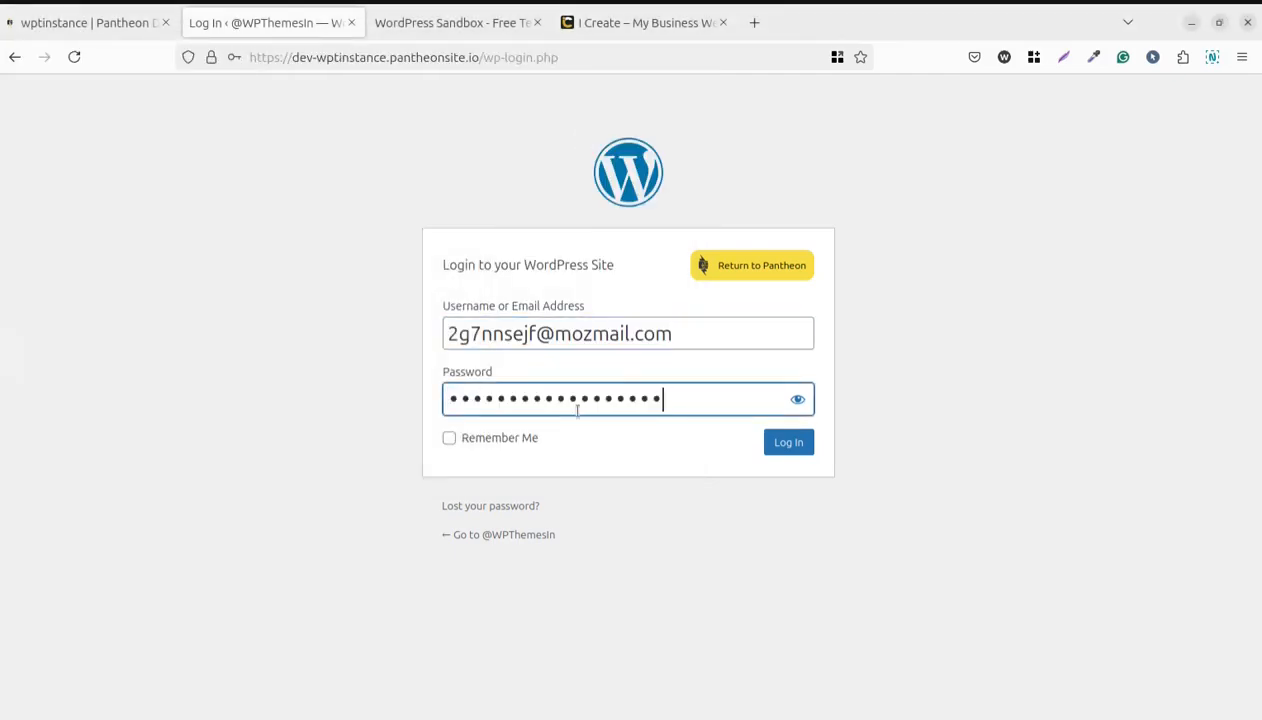
pyautogui.click(782, 447)
pyautogui.click(467, 265)
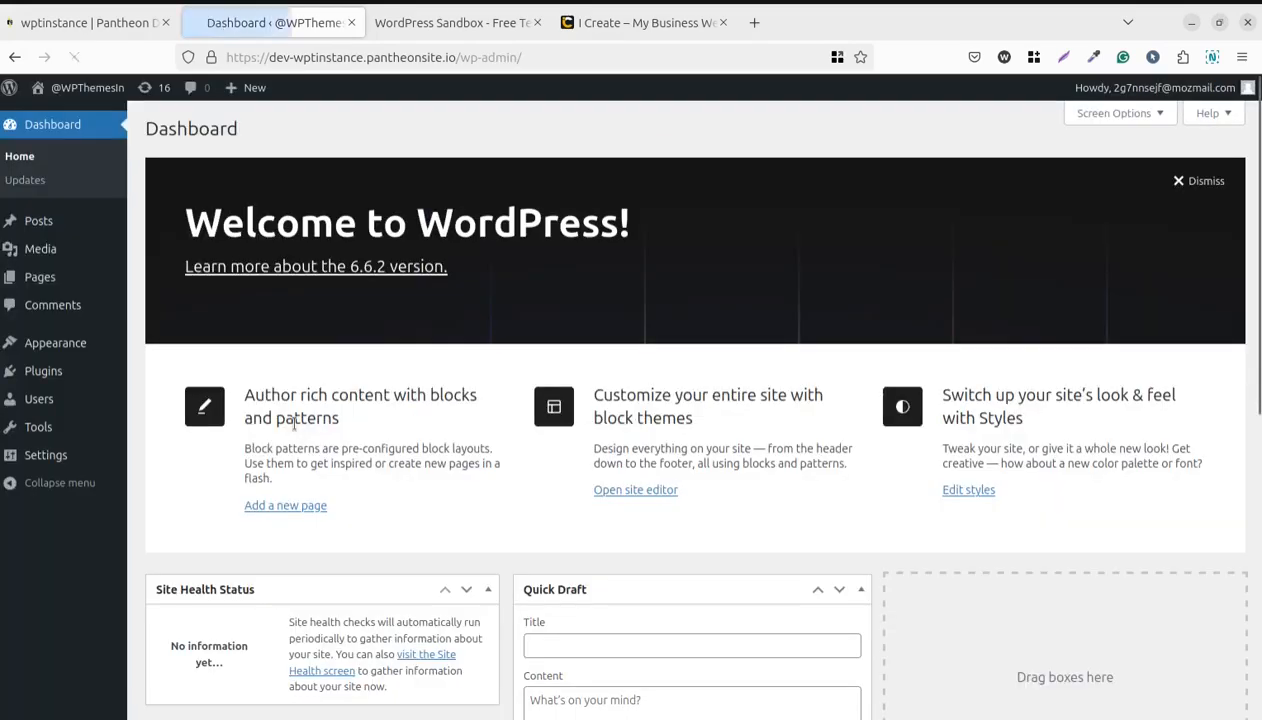
# Open the new site's front end in a separate browser tab and view its home page.
pyautogui.moveTo(72, 96)
pyautogui.middleClick(57, 118)
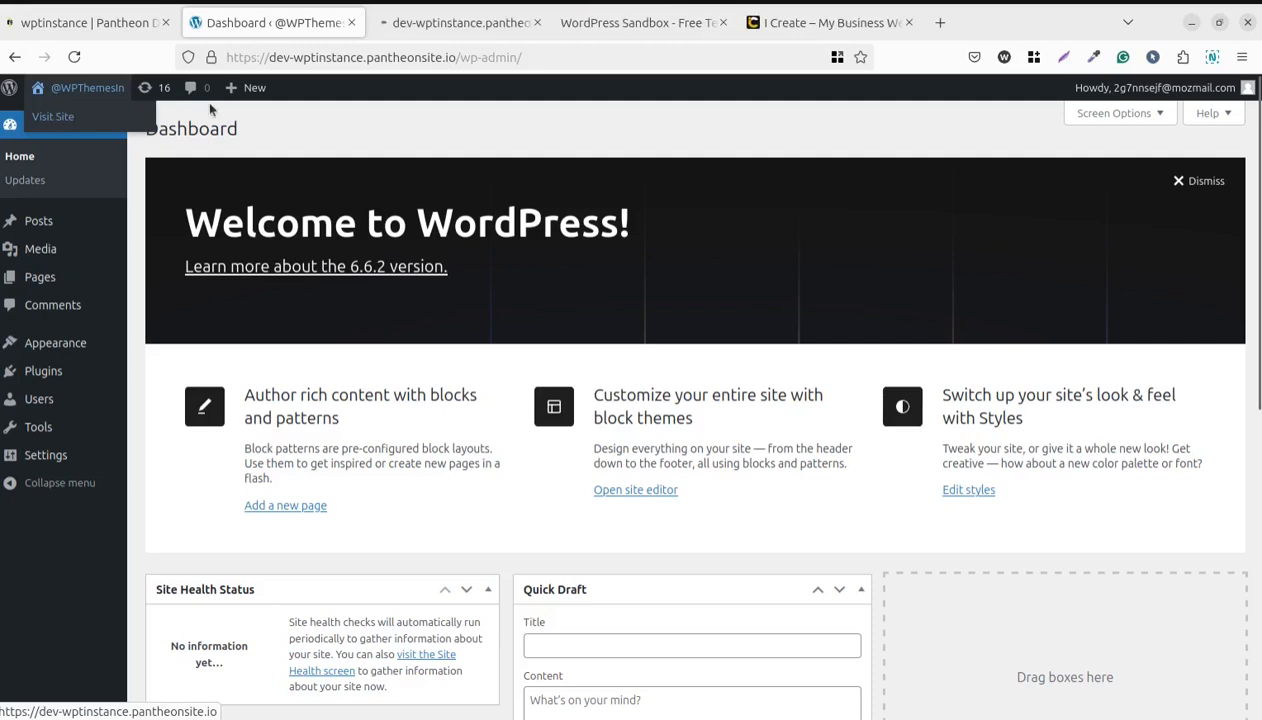
pyautogui.click(422, 26)
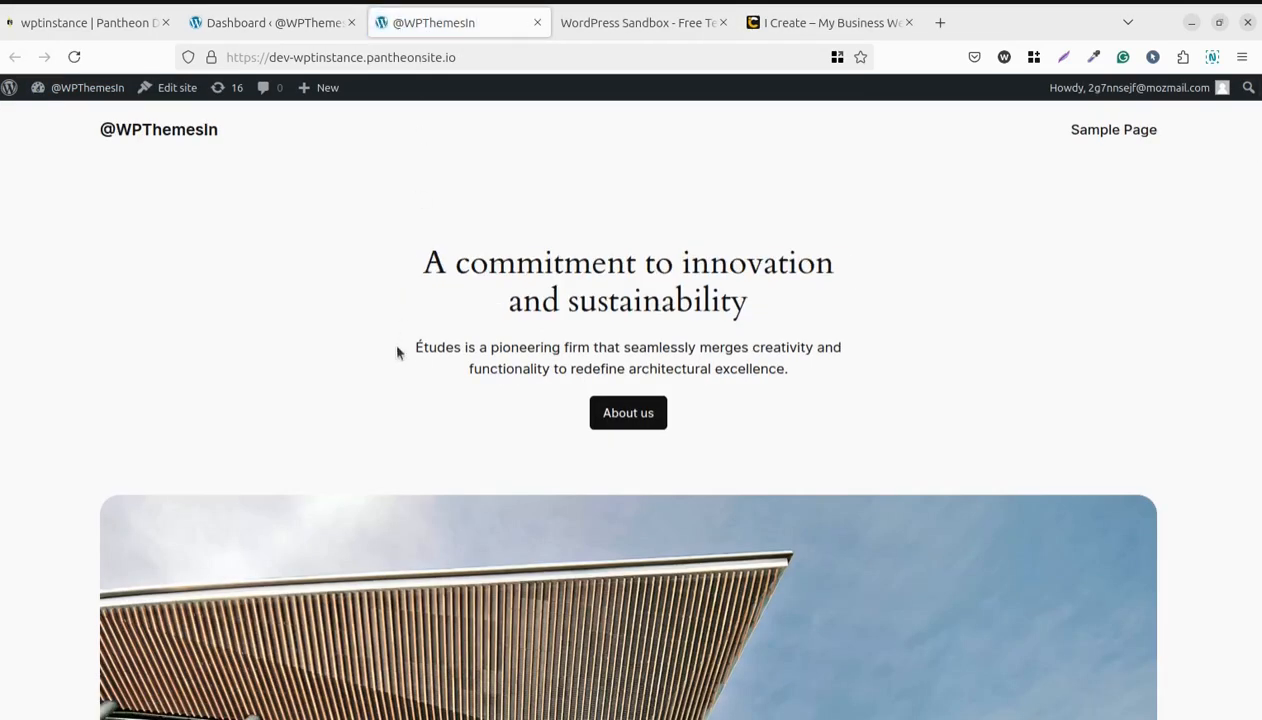
# Review the Pantheon site dashboard, the site's front end, and the WordPress admin dashboard with its tools and settings.
pyautogui.click(603, 25)
pyautogui.click(131, 28)
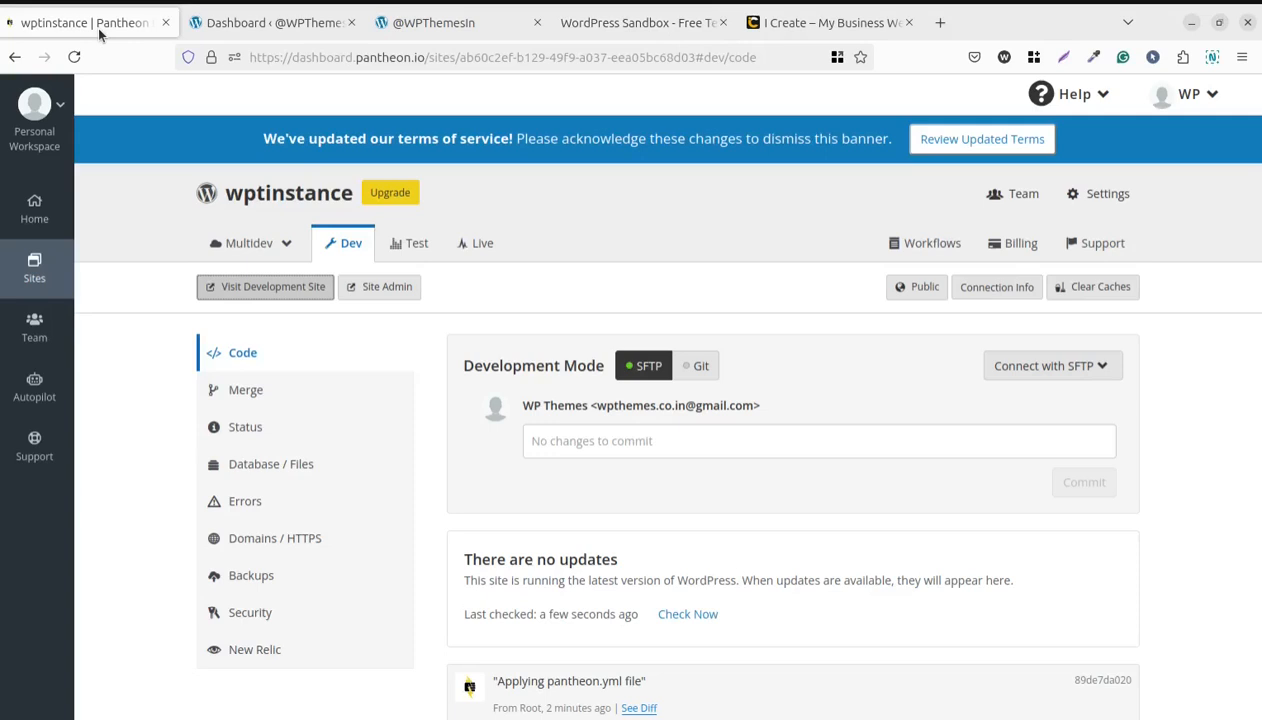
pyautogui.click(438, 28)
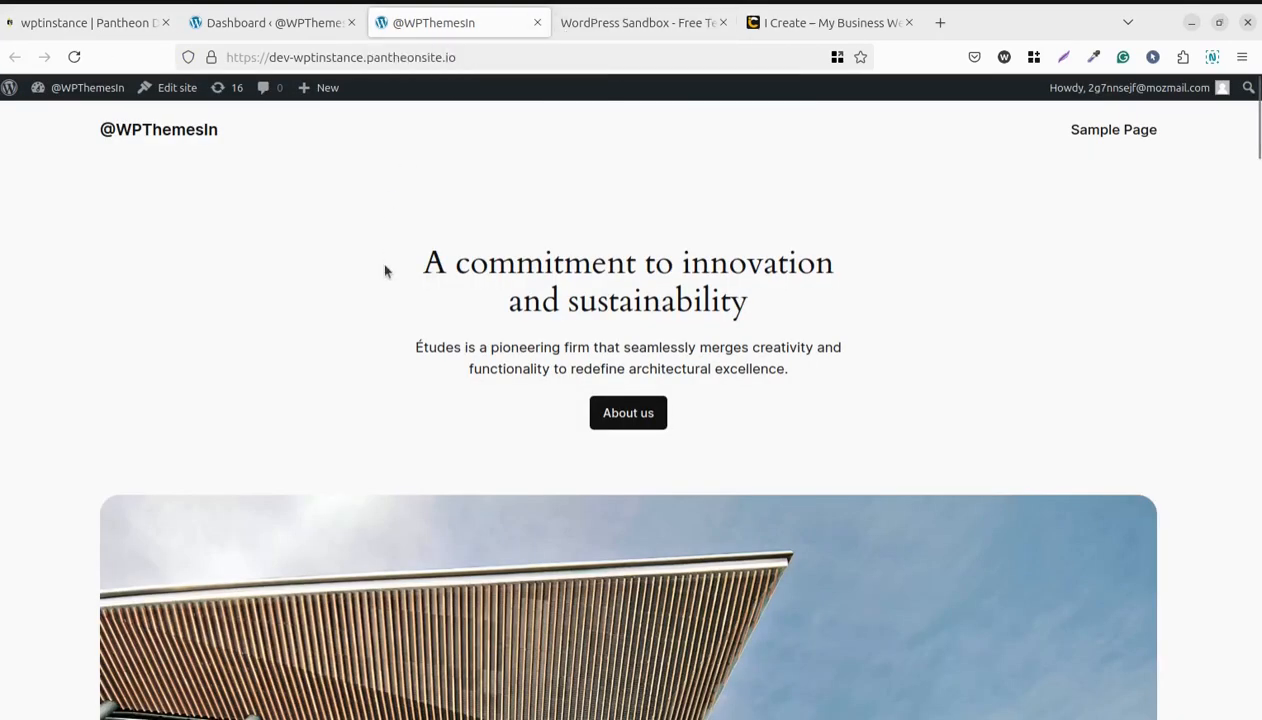
pyautogui.click(256, 24)
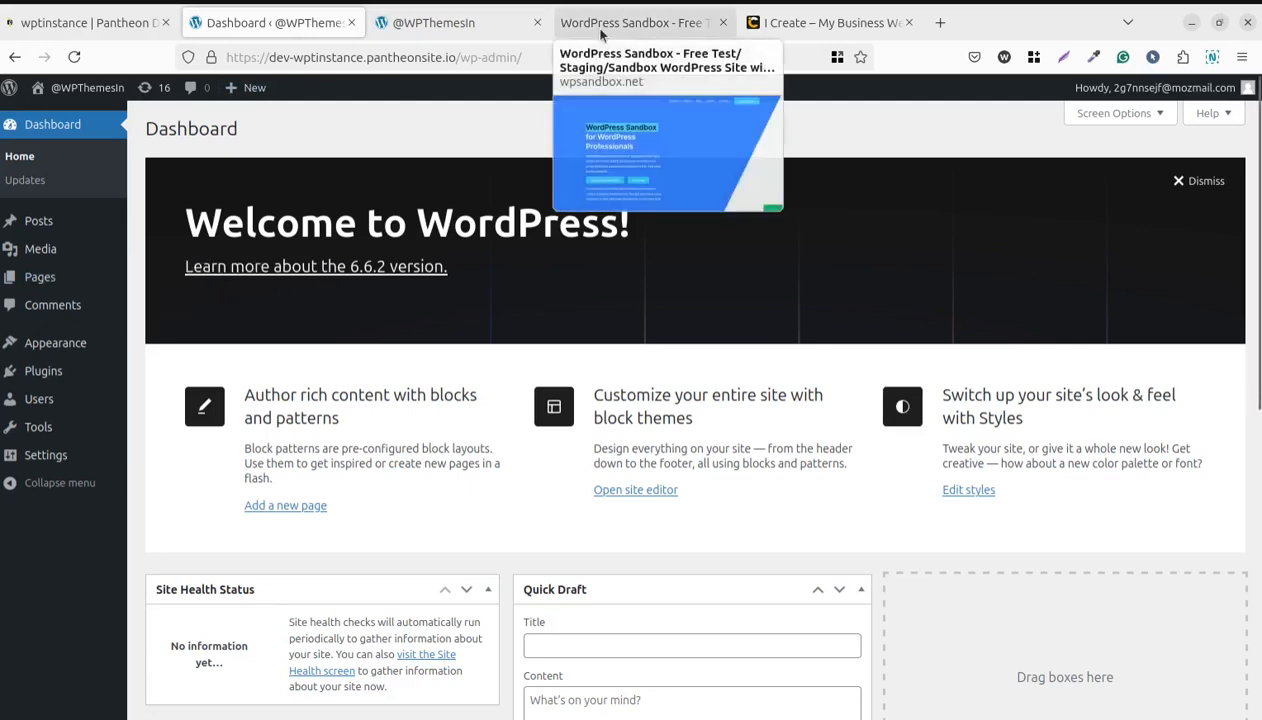
pyautogui.click(442, 24)
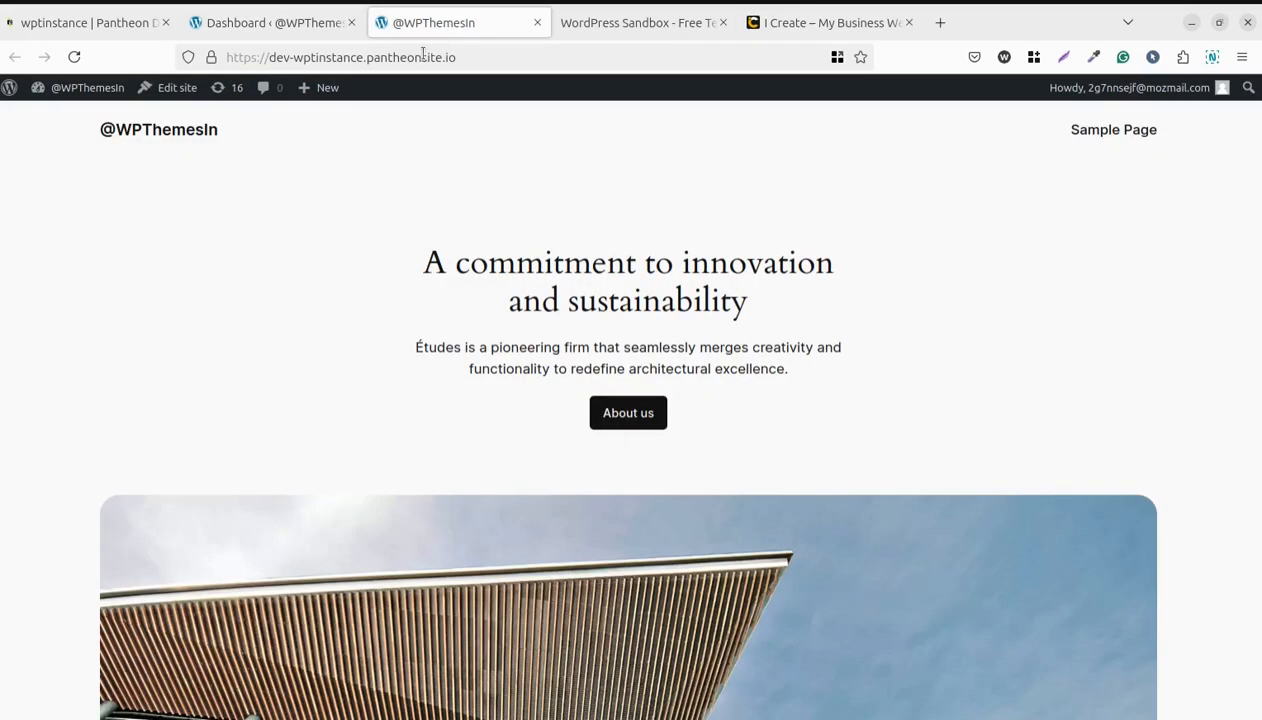
pyautogui.click(258, 23)
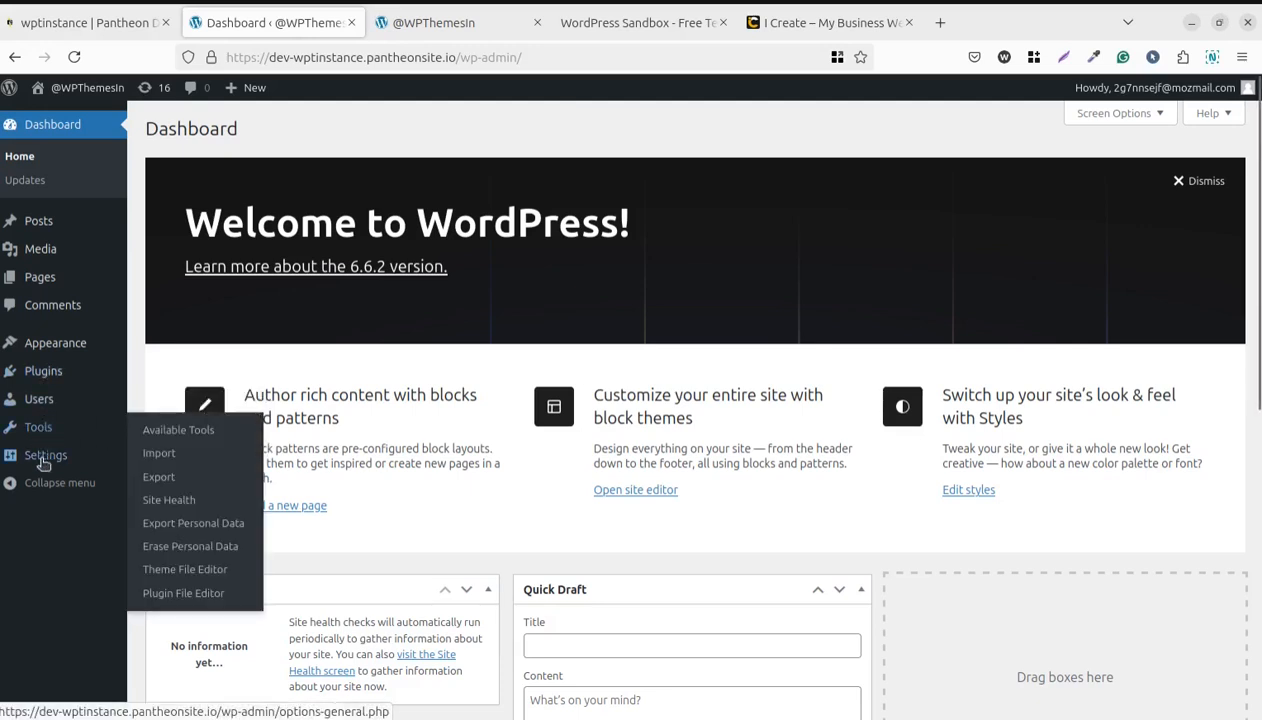
# Open the Site Health screen and view its status, info and Pantheon compatibility sections.
pyautogui.moveTo(40, 455)
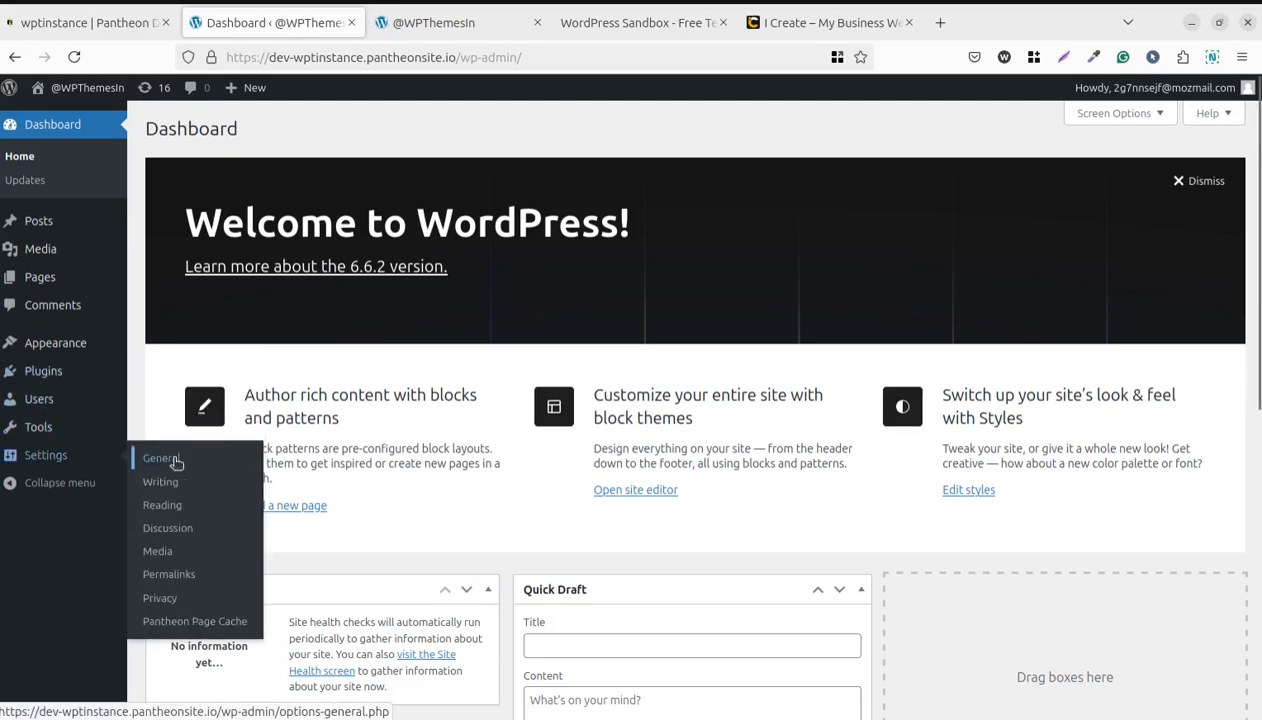
pyautogui.moveTo(68, 427)
pyautogui.click(158, 501)
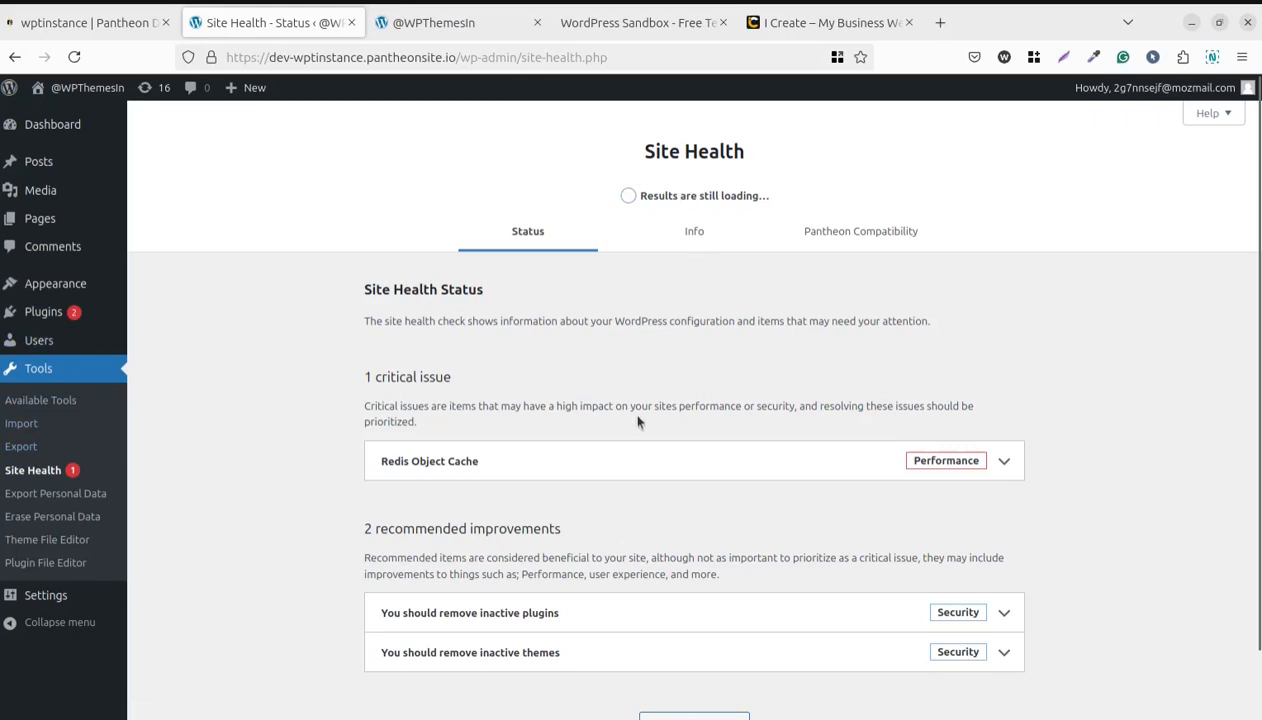
pyautogui.click(695, 242)
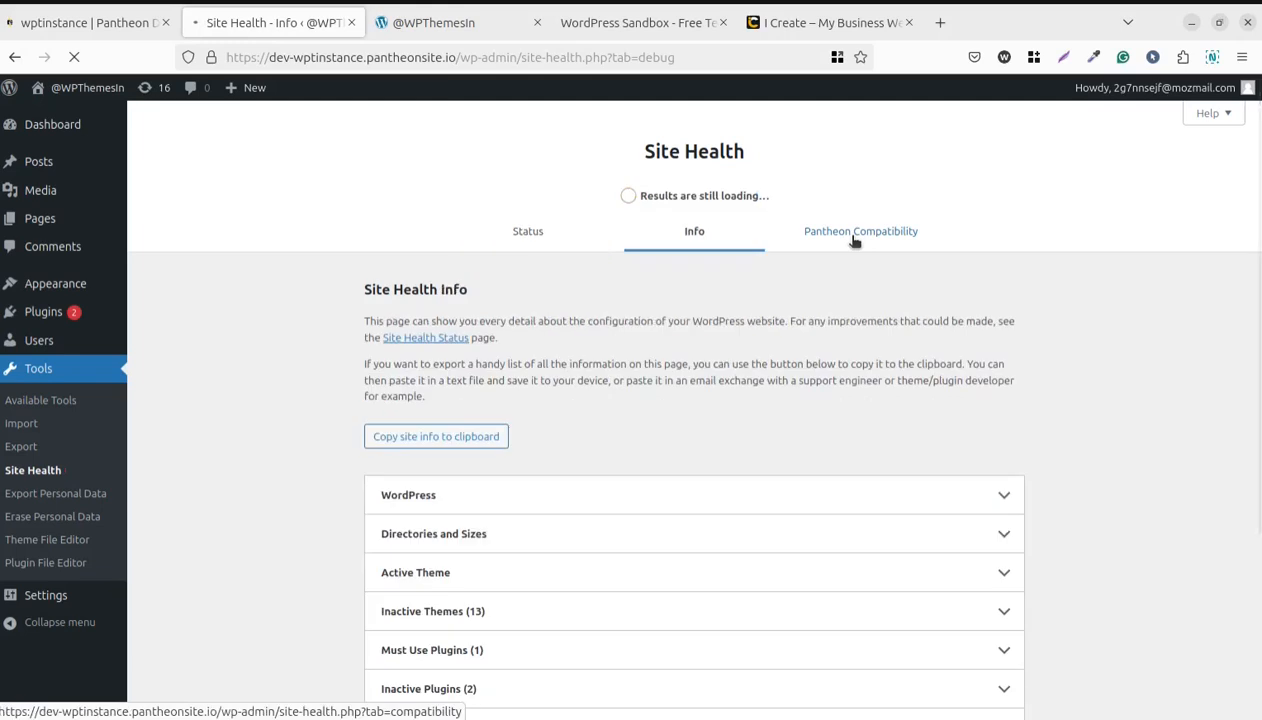
pyautogui.click(850, 240)
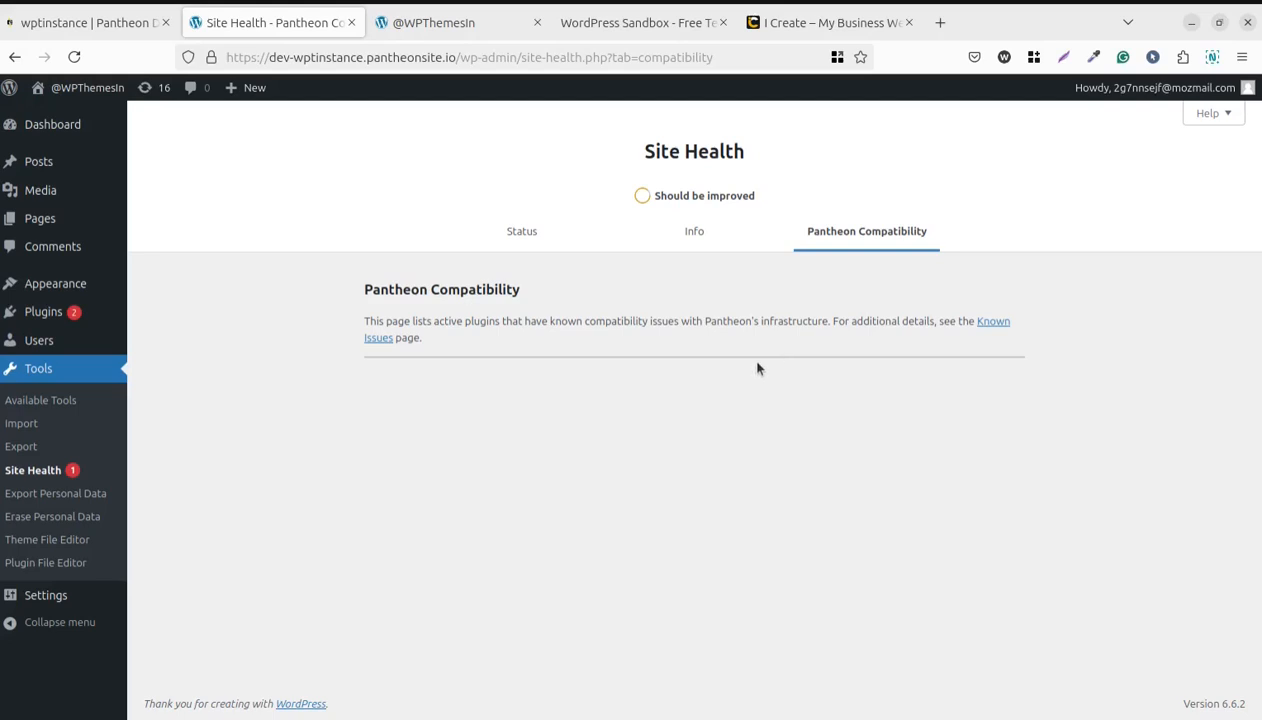
# Examine the server details in the Site Health info, including the PHP version, memory limit and upload limits.
pyautogui.click(690, 241)
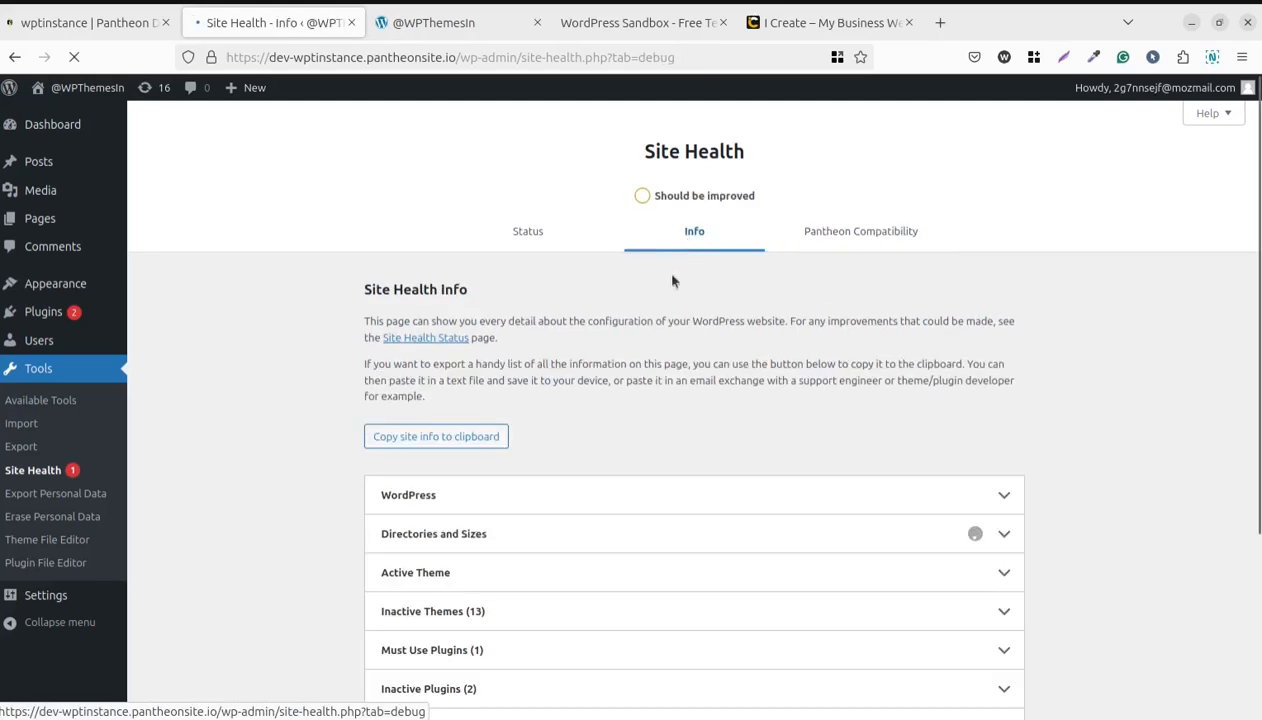
pyautogui.scroll(-3, 647, 590)
pyautogui.click(648, 551)
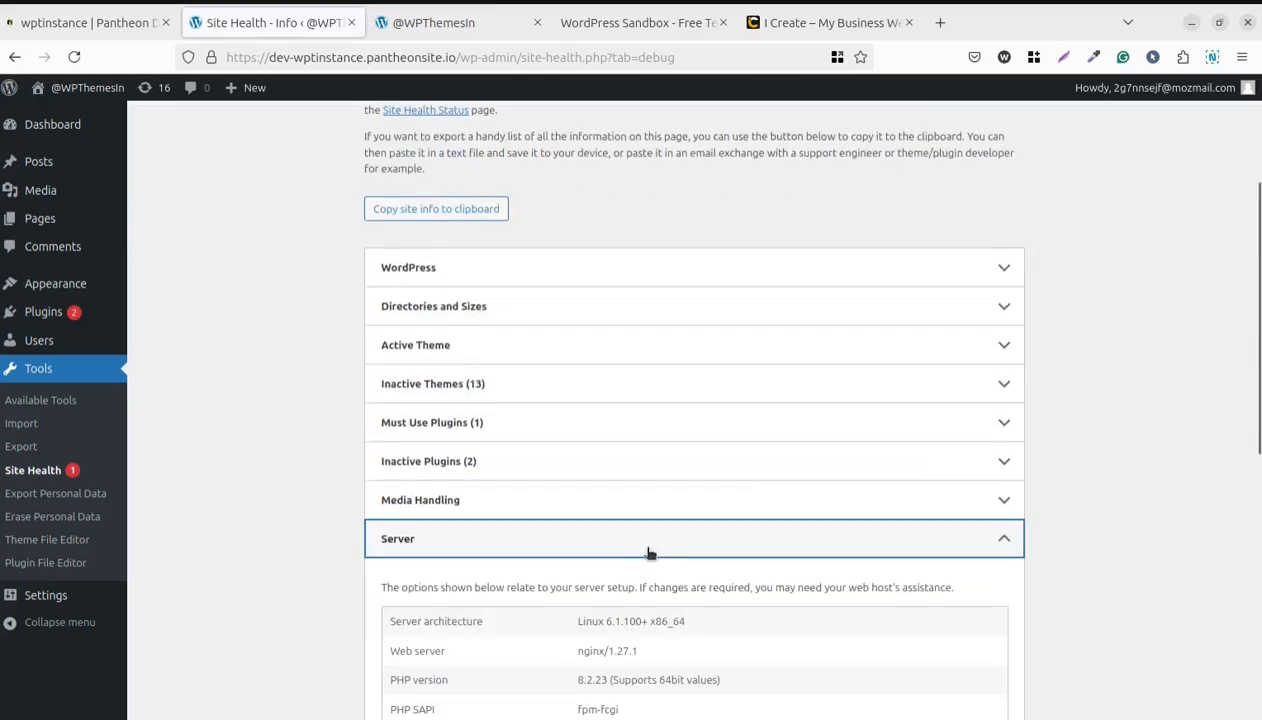
pyautogui.scroll(-2, 459, 703)
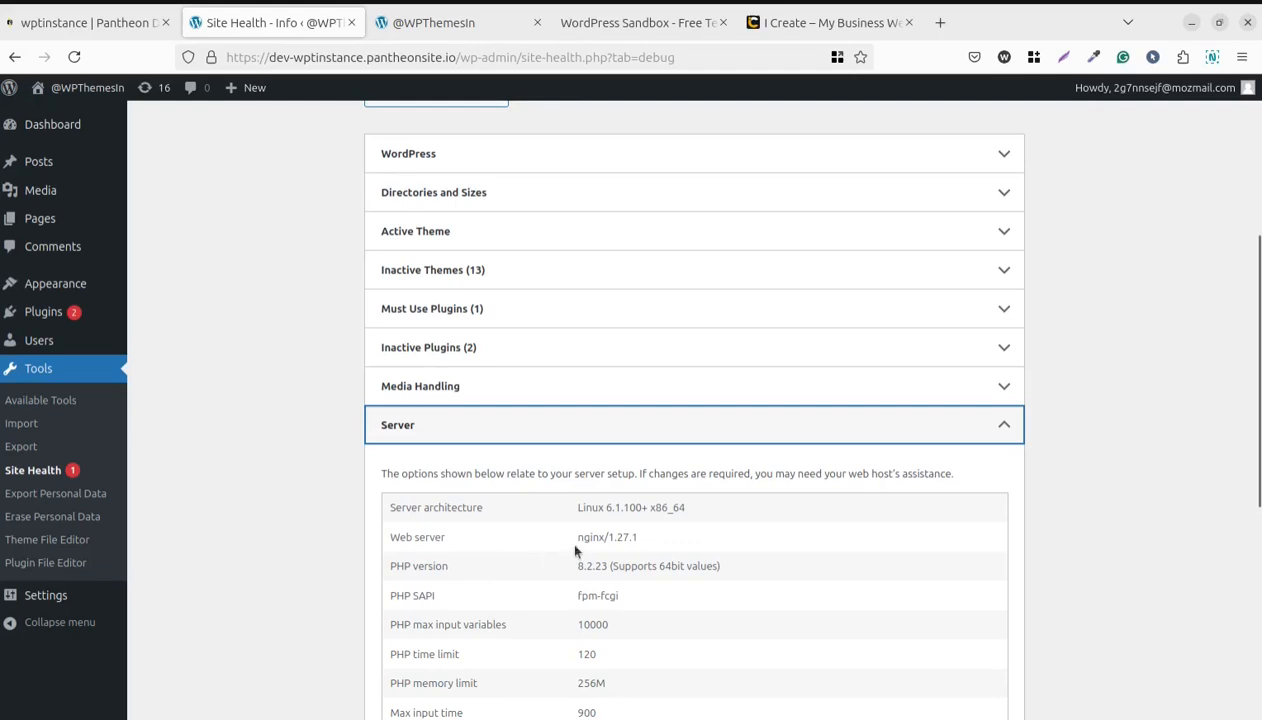
pyautogui.scroll(-2, 693, 558)
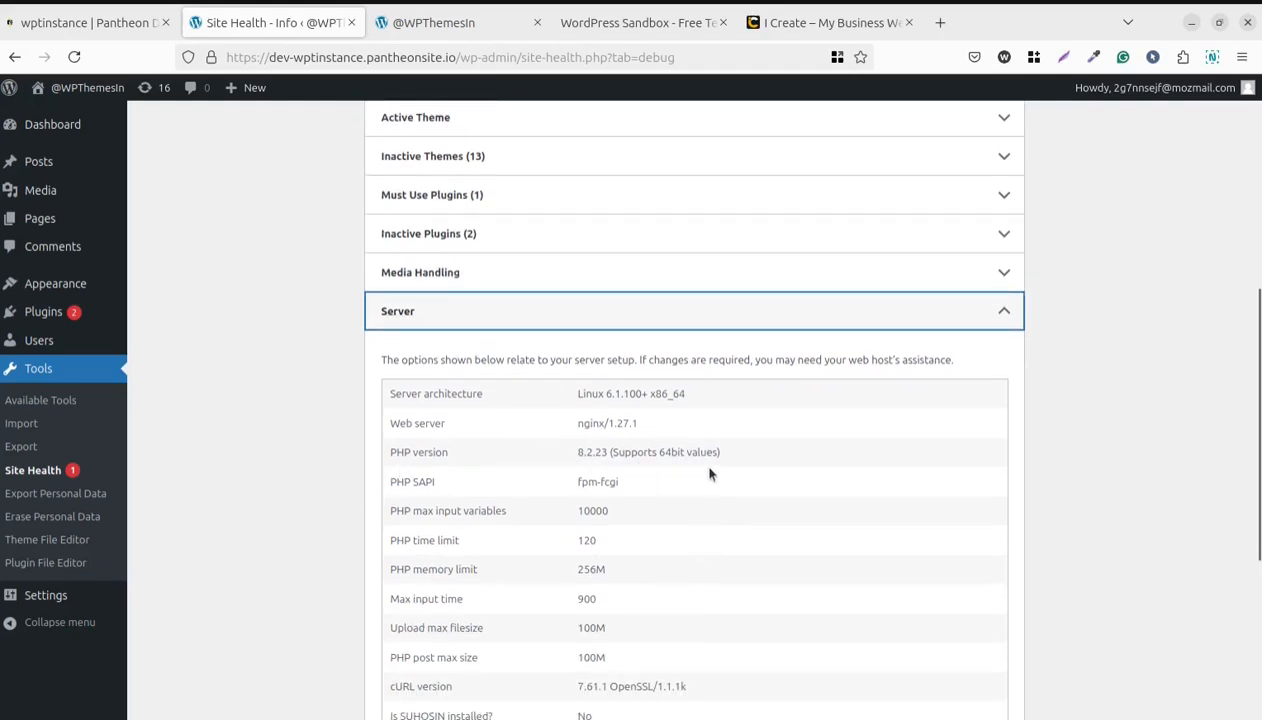
pyautogui.scroll(-2, 617, 557)
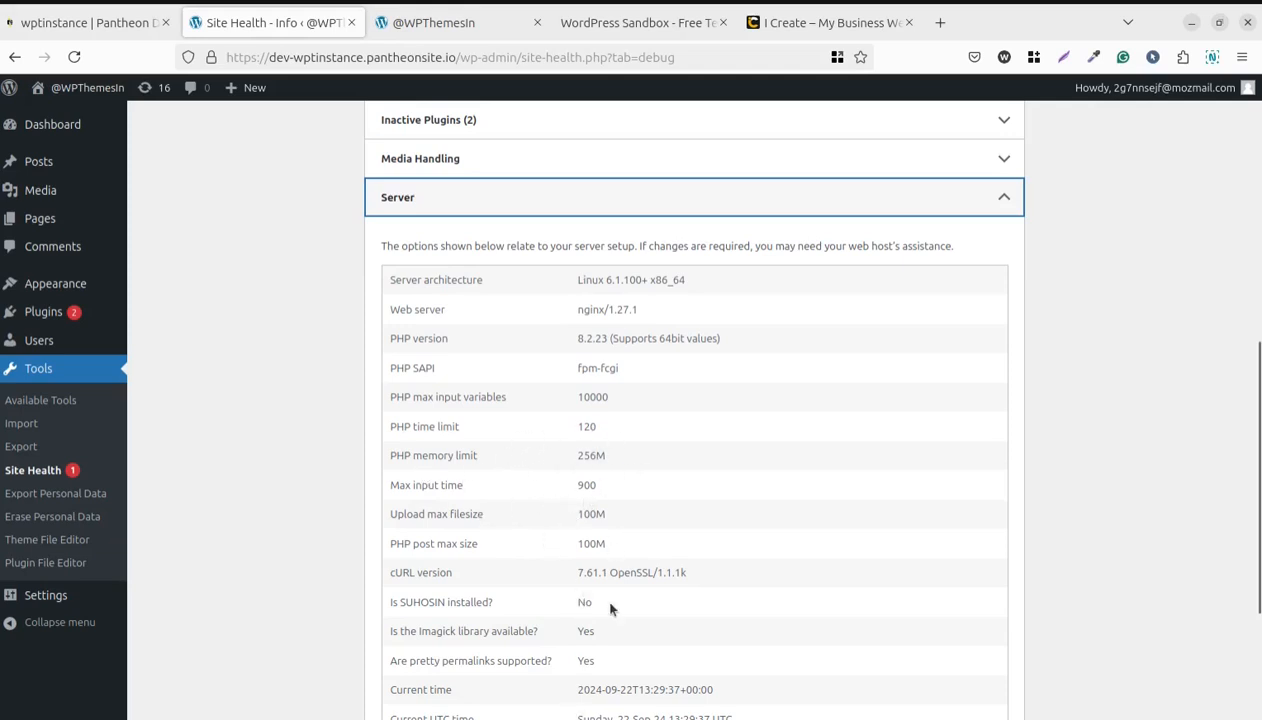
pyautogui.scroll(6, 572, 693)
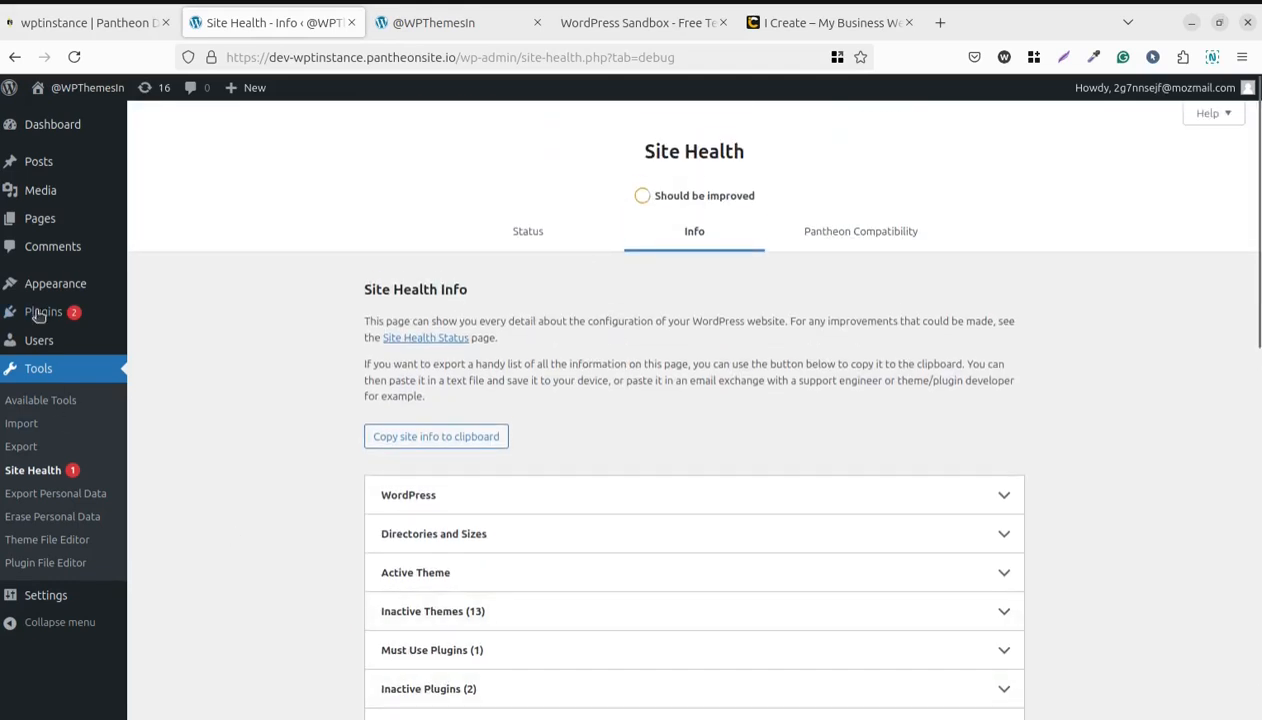
# Delete the inactive Akismet and Hello Dolly plugins from the site.
pyautogui.moveTo(44, 311)
pyautogui.click(185, 318)
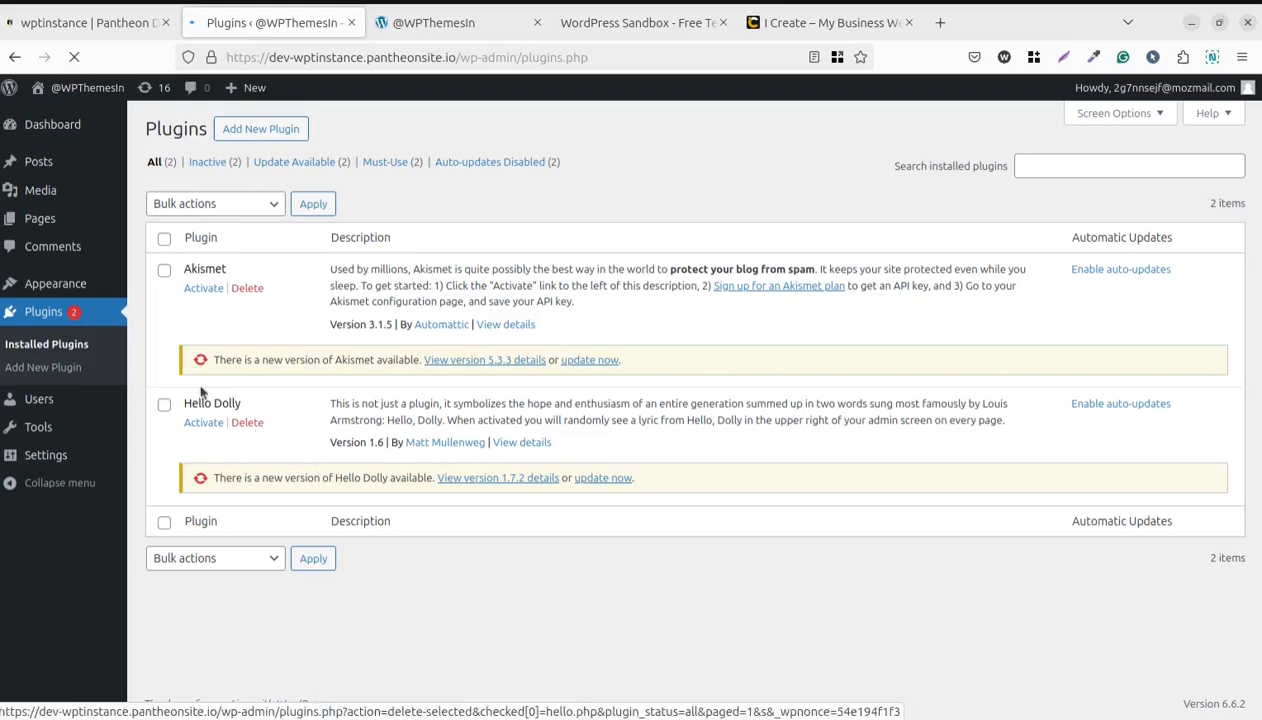
pyautogui.click(248, 288)
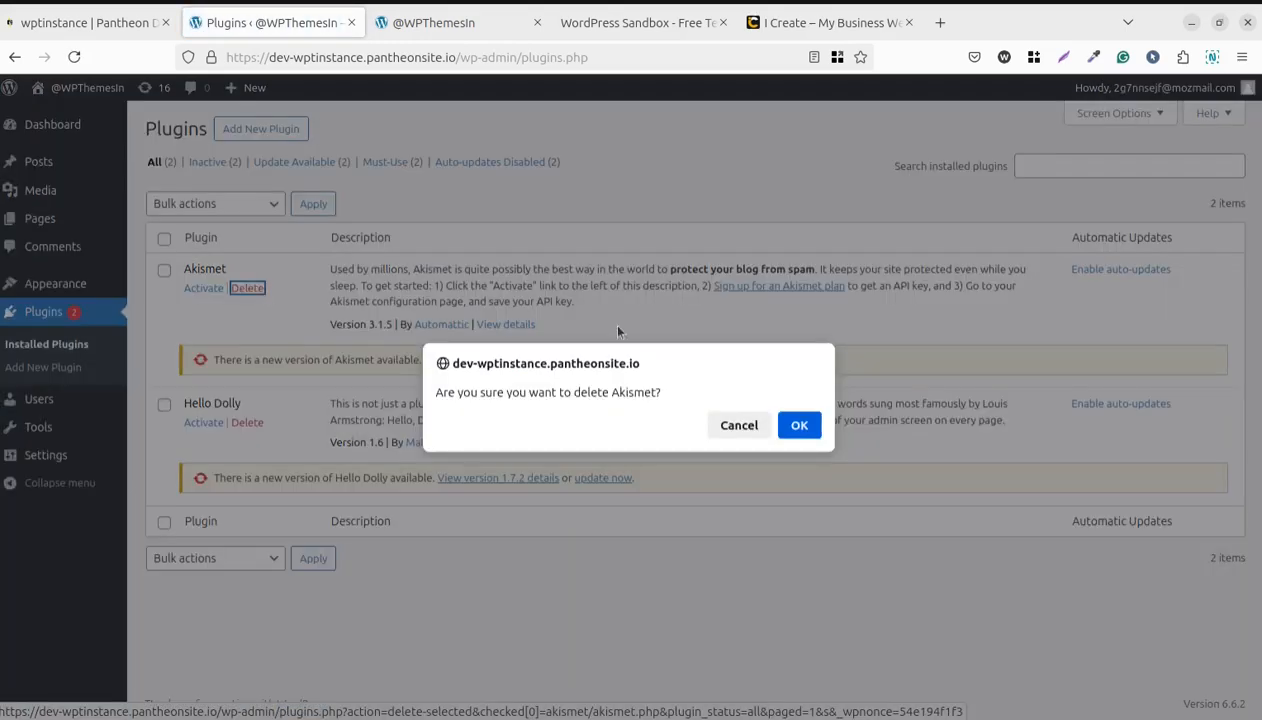
pyautogui.click(799, 425)
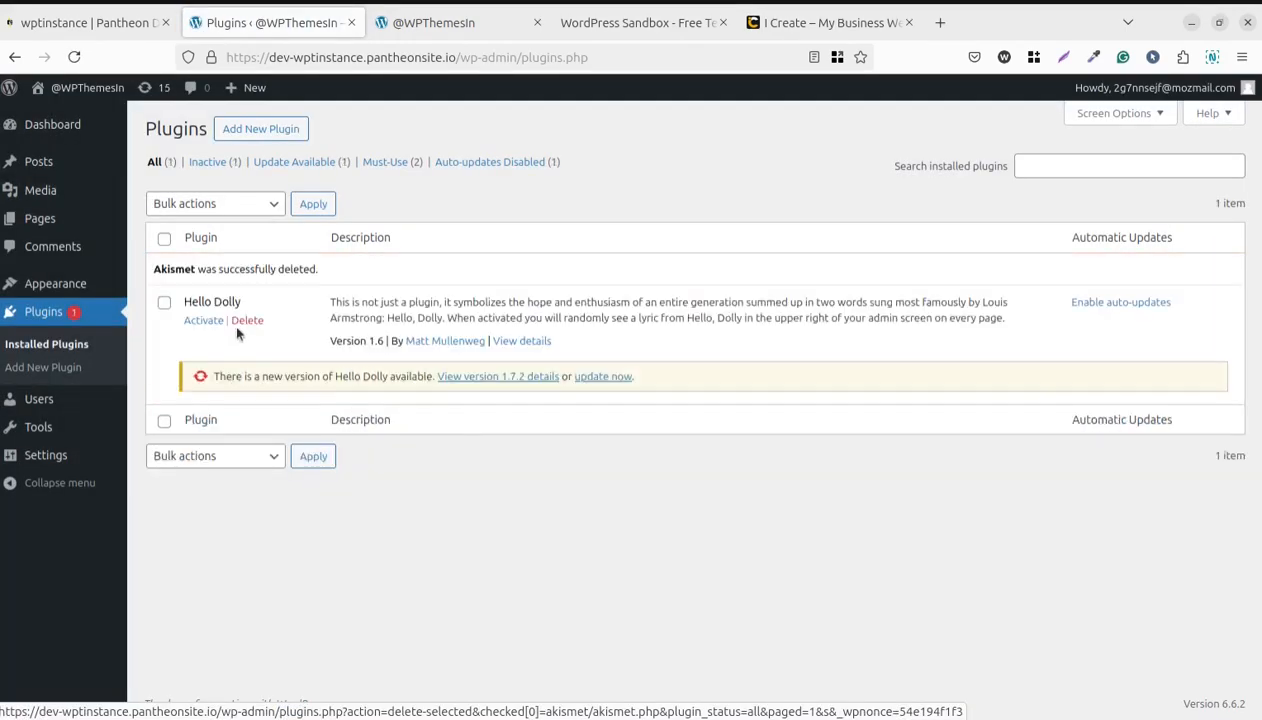
pyautogui.click(247, 320)
pyautogui.click(800, 441)
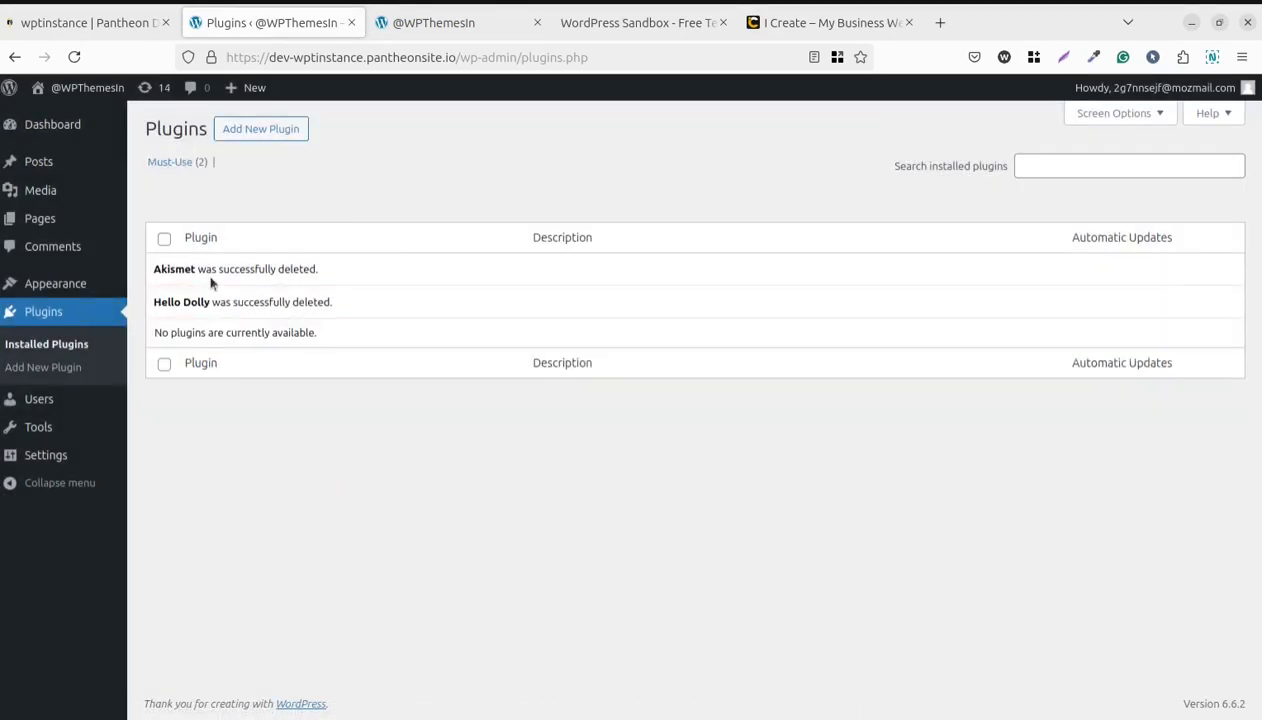
# Review the available WordPress, plugin and theme updates and open the list of installed themes.
pyautogui.click(66, 130)
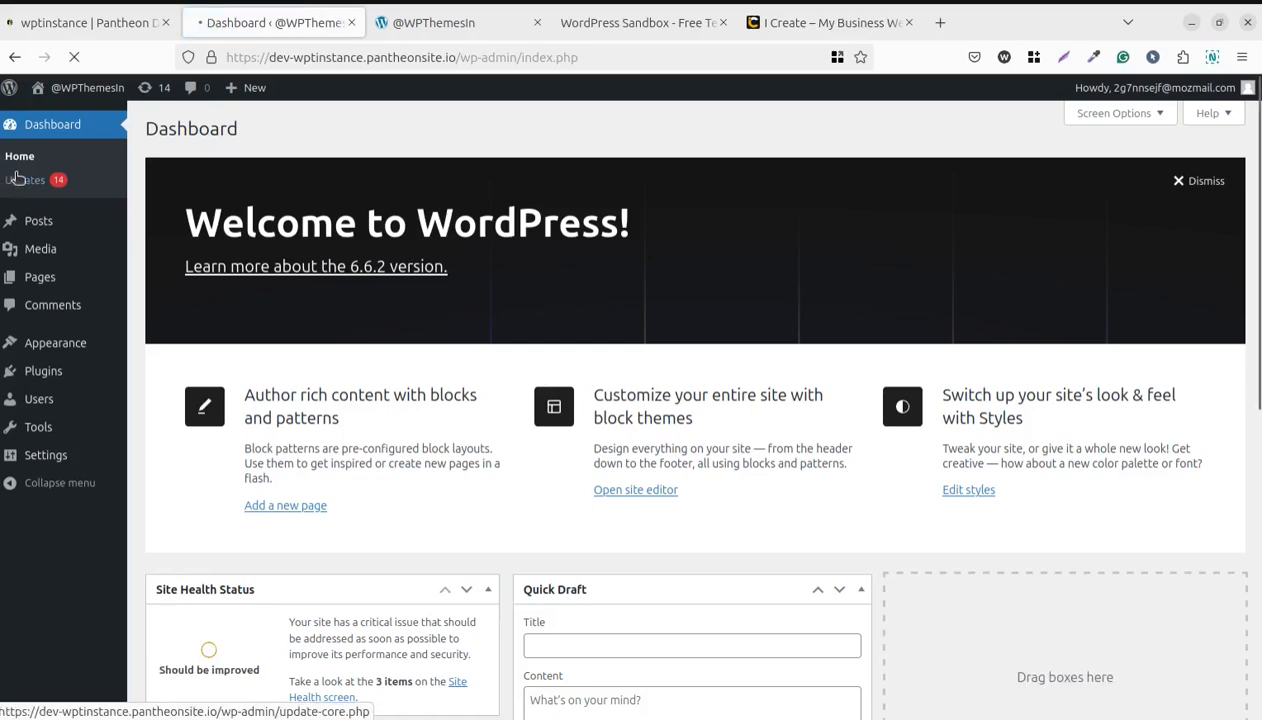
pyautogui.click(20, 179)
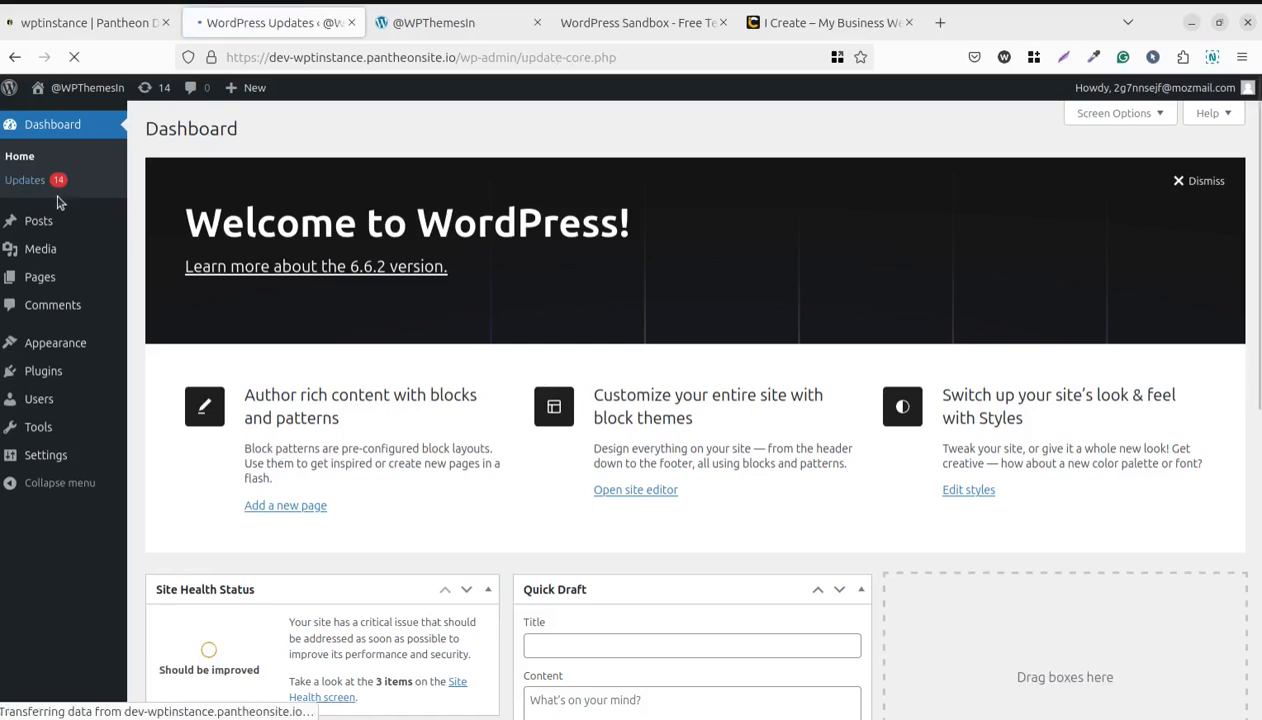
pyautogui.scroll(-10, 390, 422)
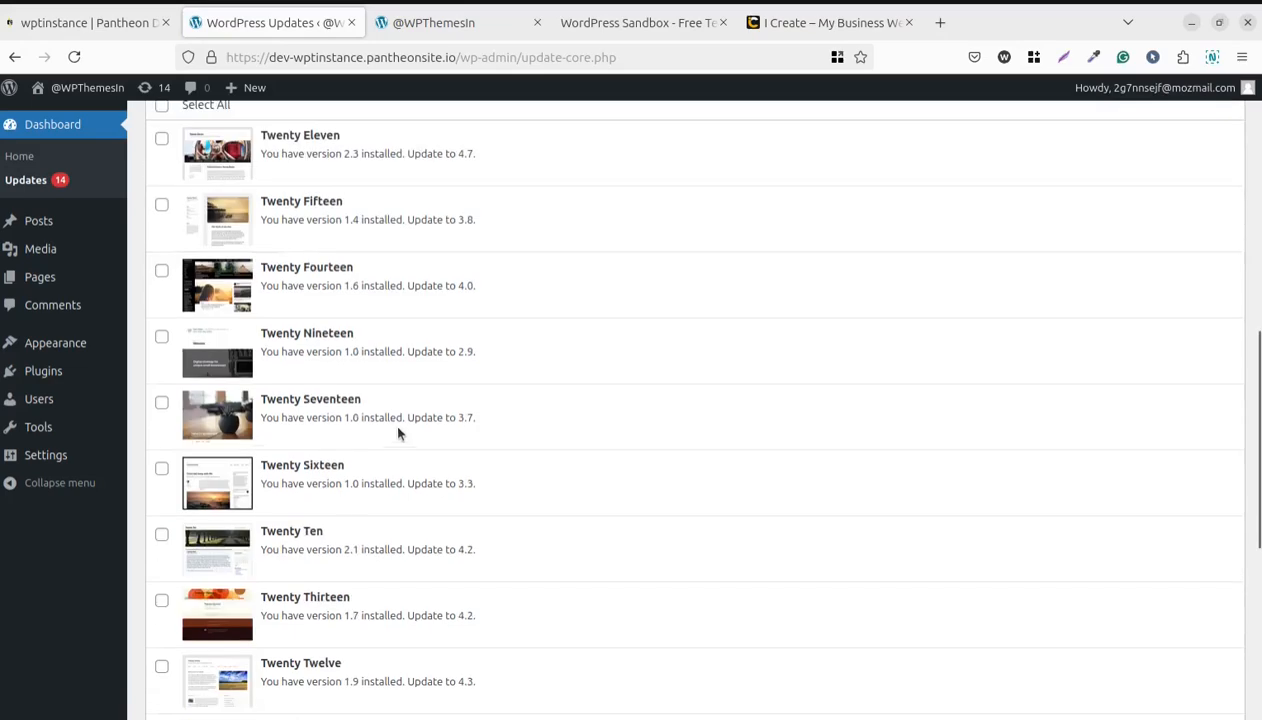
pyautogui.scroll(10, 388, 421)
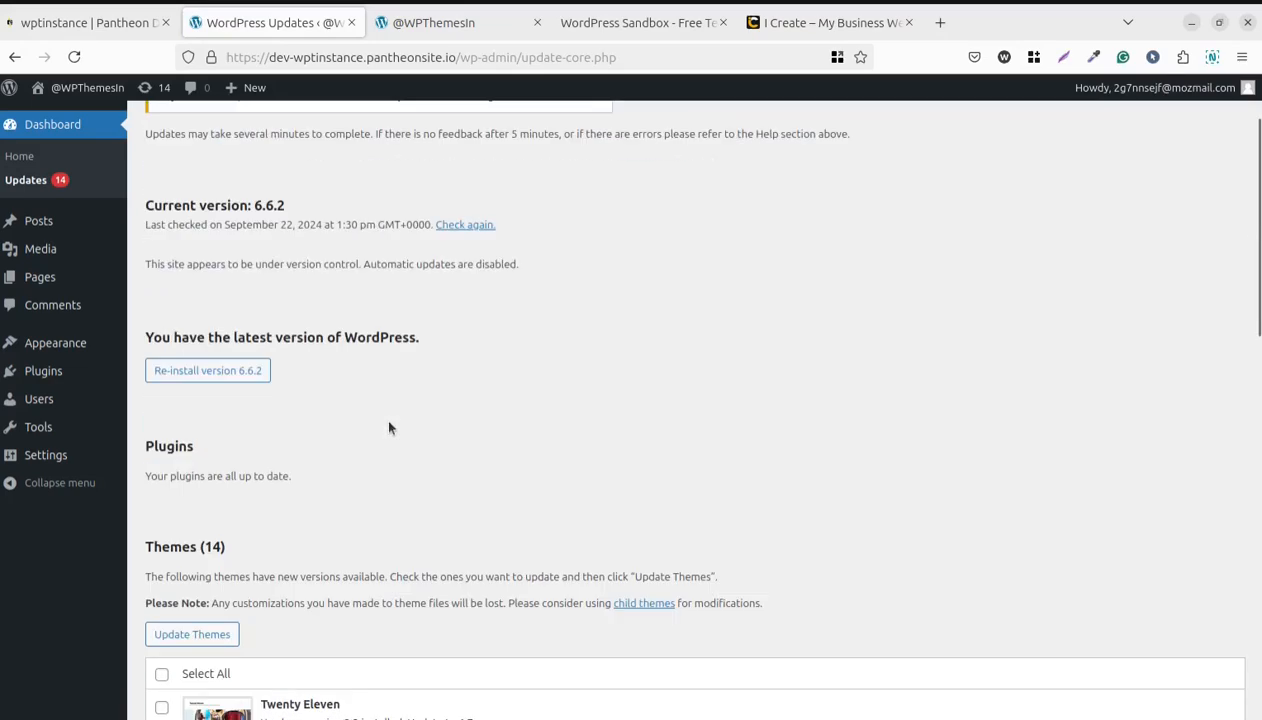
pyautogui.moveTo(104, 344)
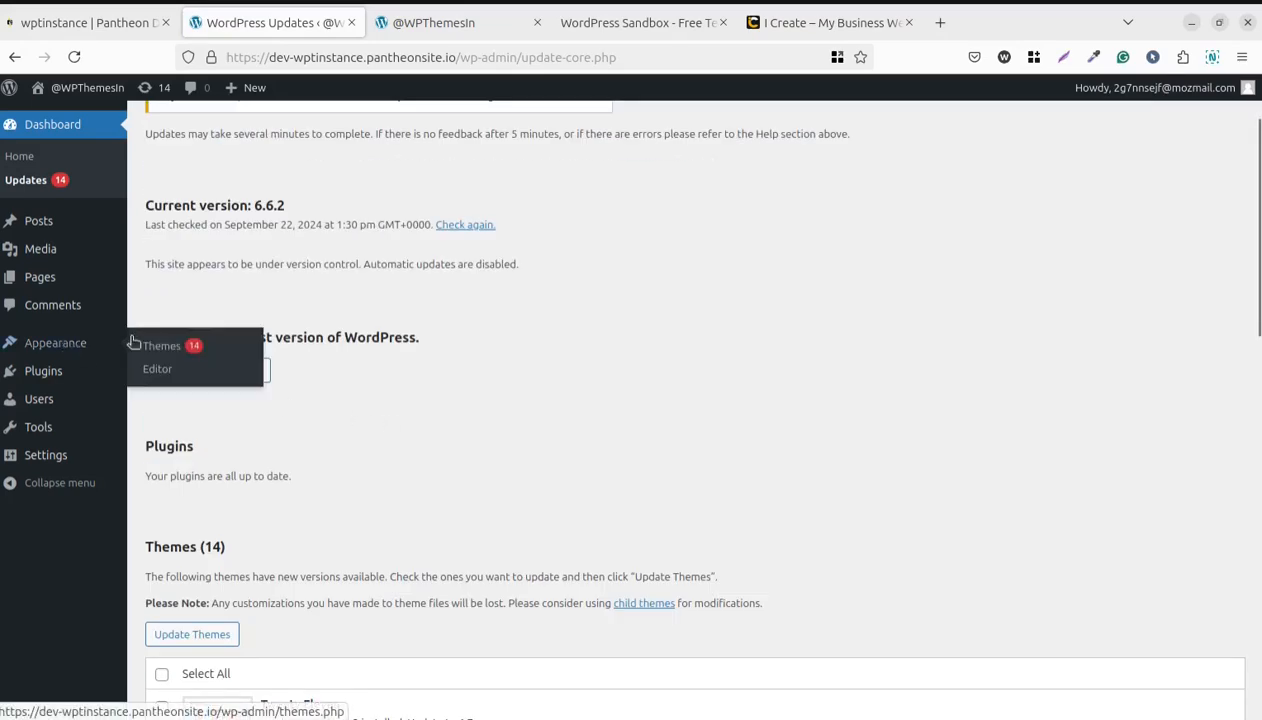
pyautogui.click(162, 345)
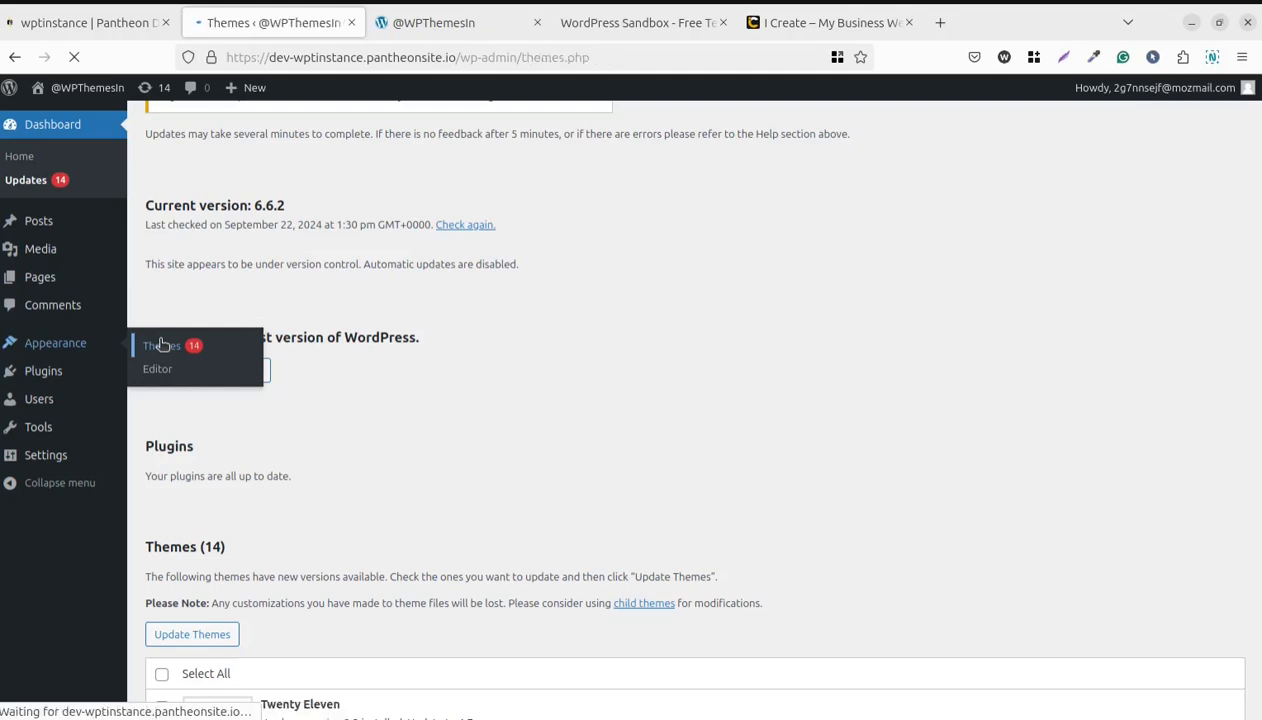
# Switch to the Pantheon dashboard and look through the Dev and Test environments of wptinstance.
pyautogui.hotkey('ctrl', 'pageup')
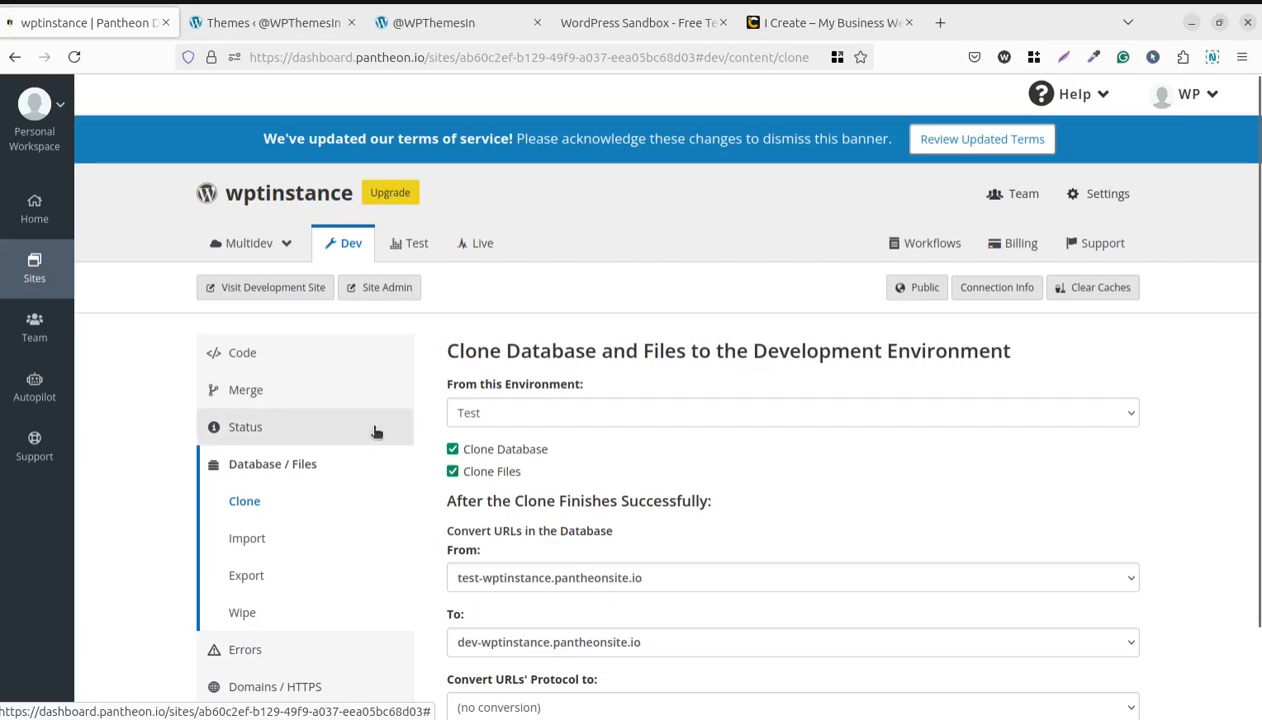
pyautogui.click(411, 245)
pyautogui.click(336, 253)
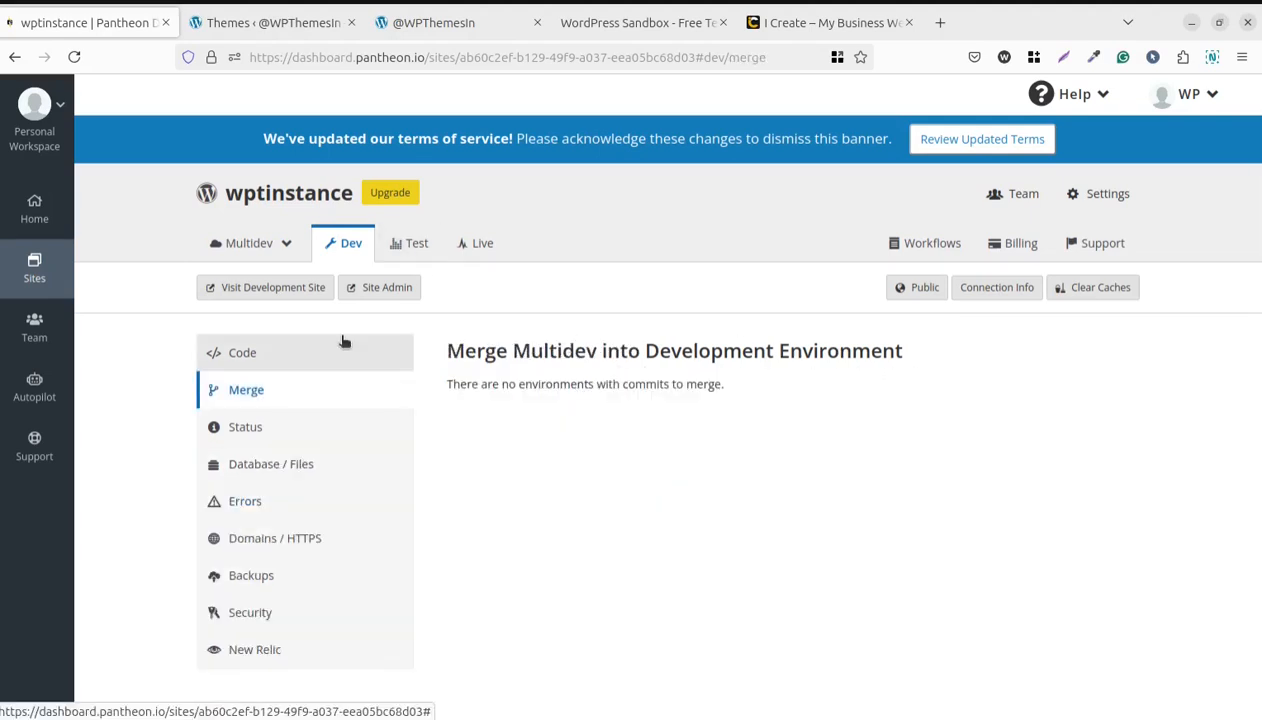
pyautogui.click(401, 259)
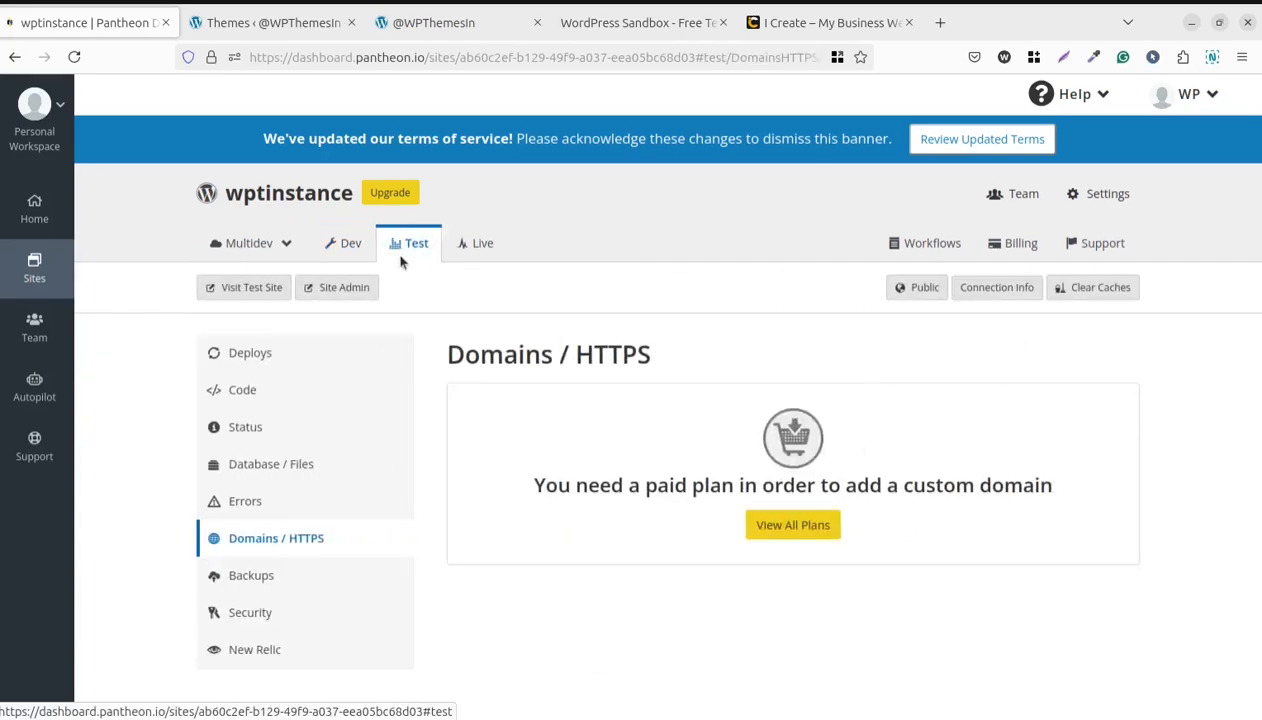
pyautogui.click(345, 246)
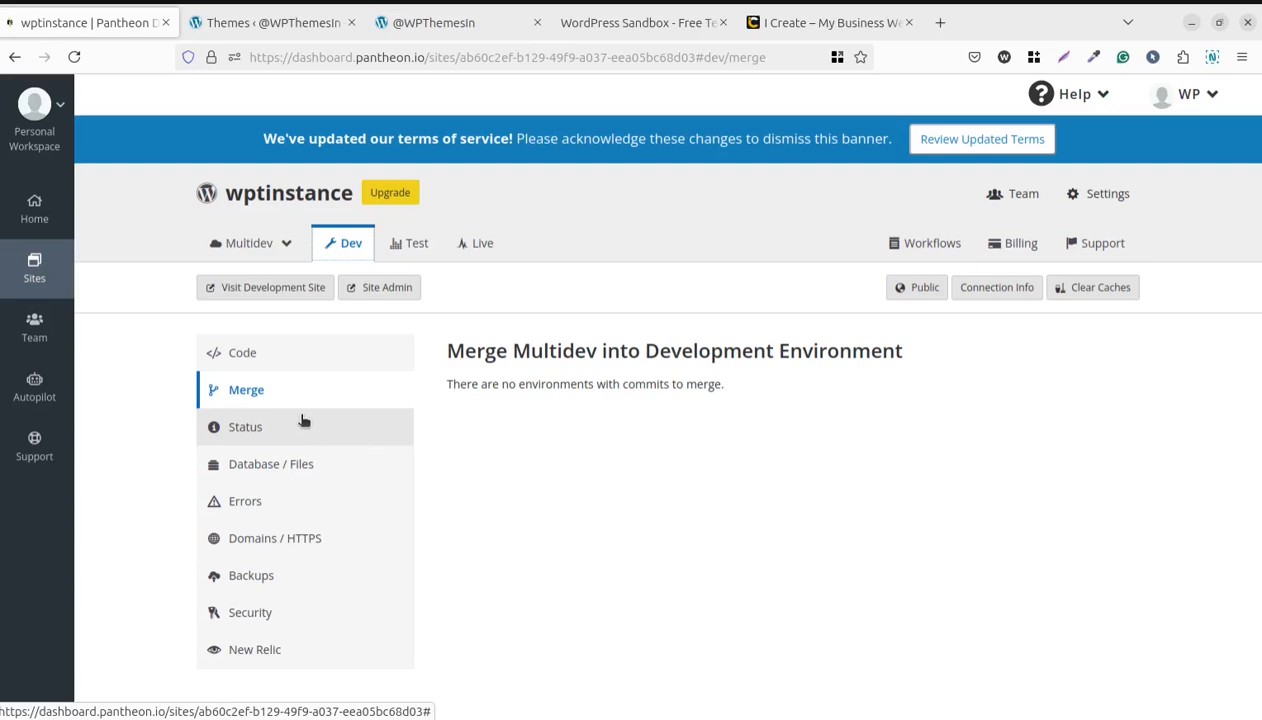
# Return to the WordPress themes page, reload it, and delete the Twenty Eleven theme.
pyautogui.click(400, 30)
pyautogui.click(80, 57)
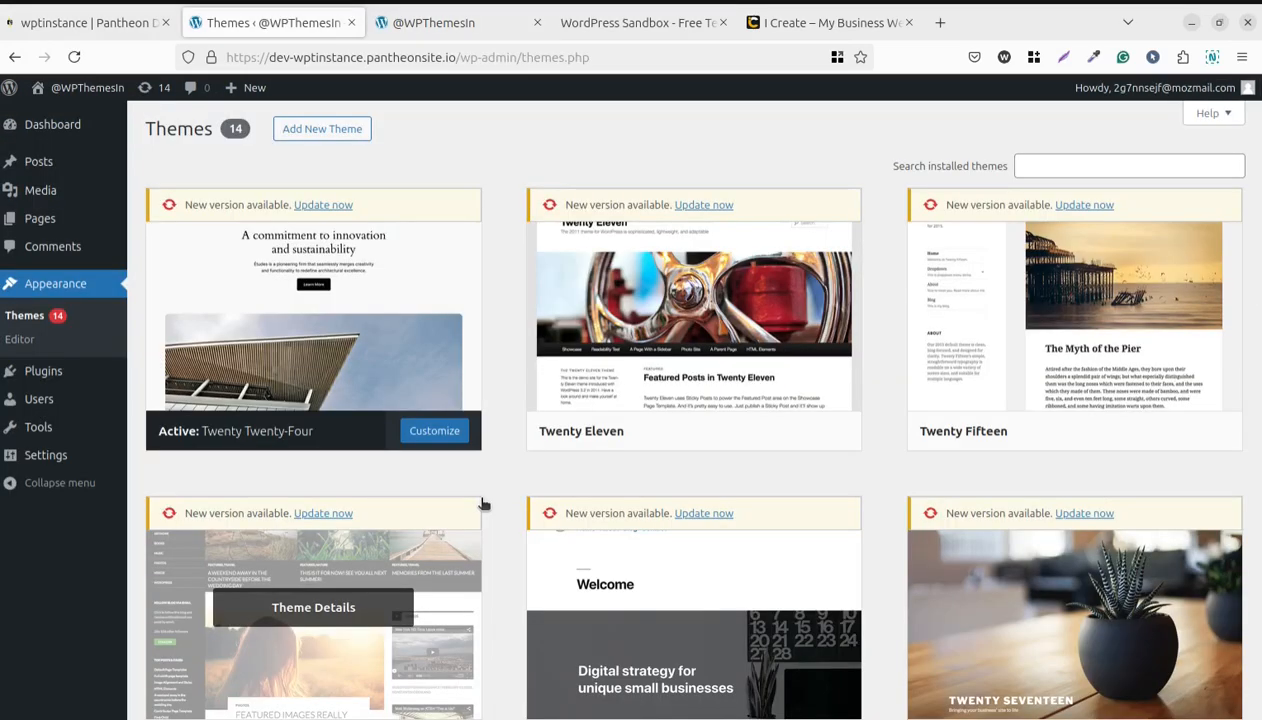
pyautogui.click(422, 343)
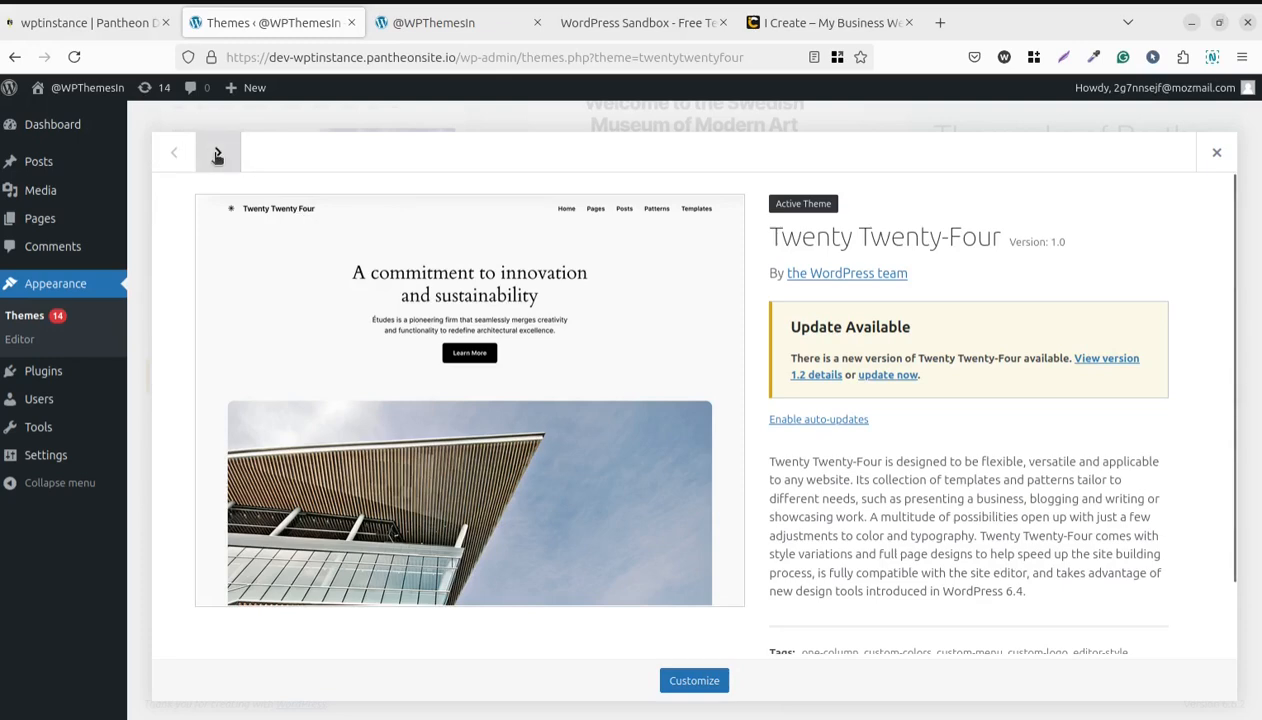
pyautogui.click(216, 154)
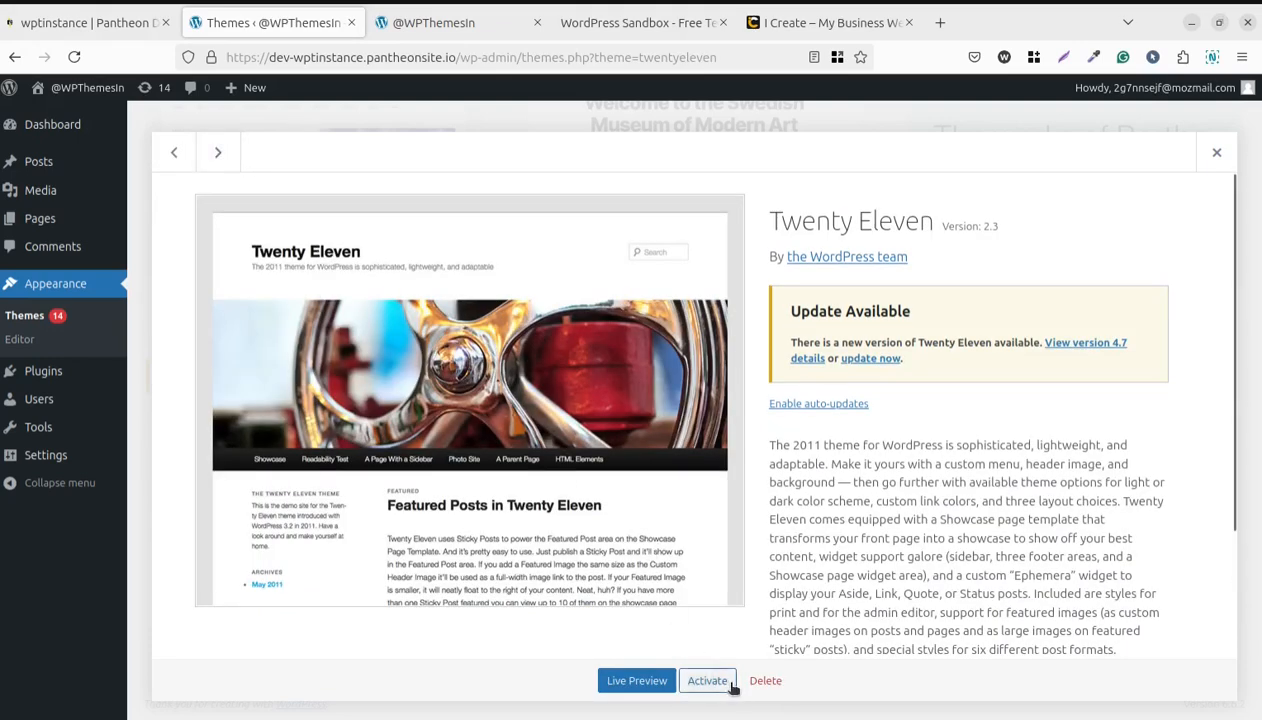
pyautogui.click(765, 680)
pyautogui.click(799, 439)
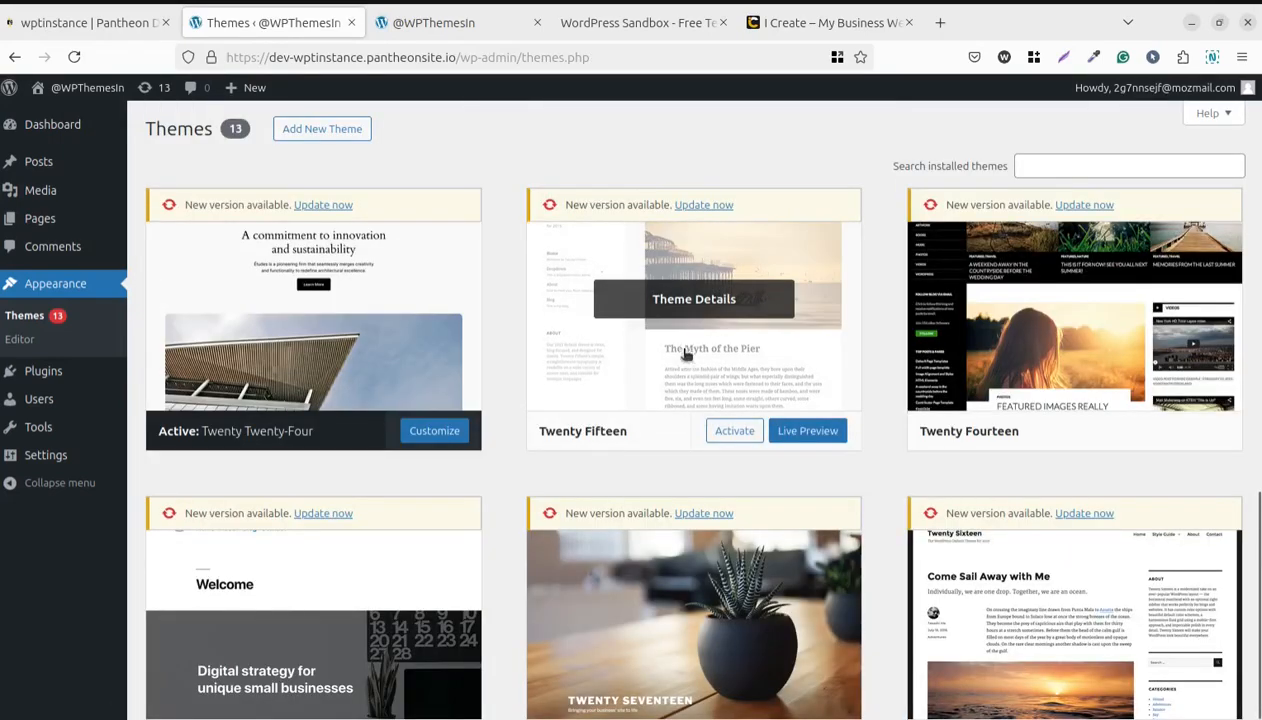
# Delete the Twenty Fifteen and Twenty Fourteen themes.
pyautogui.click(666, 302)
pyautogui.click(766, 681)
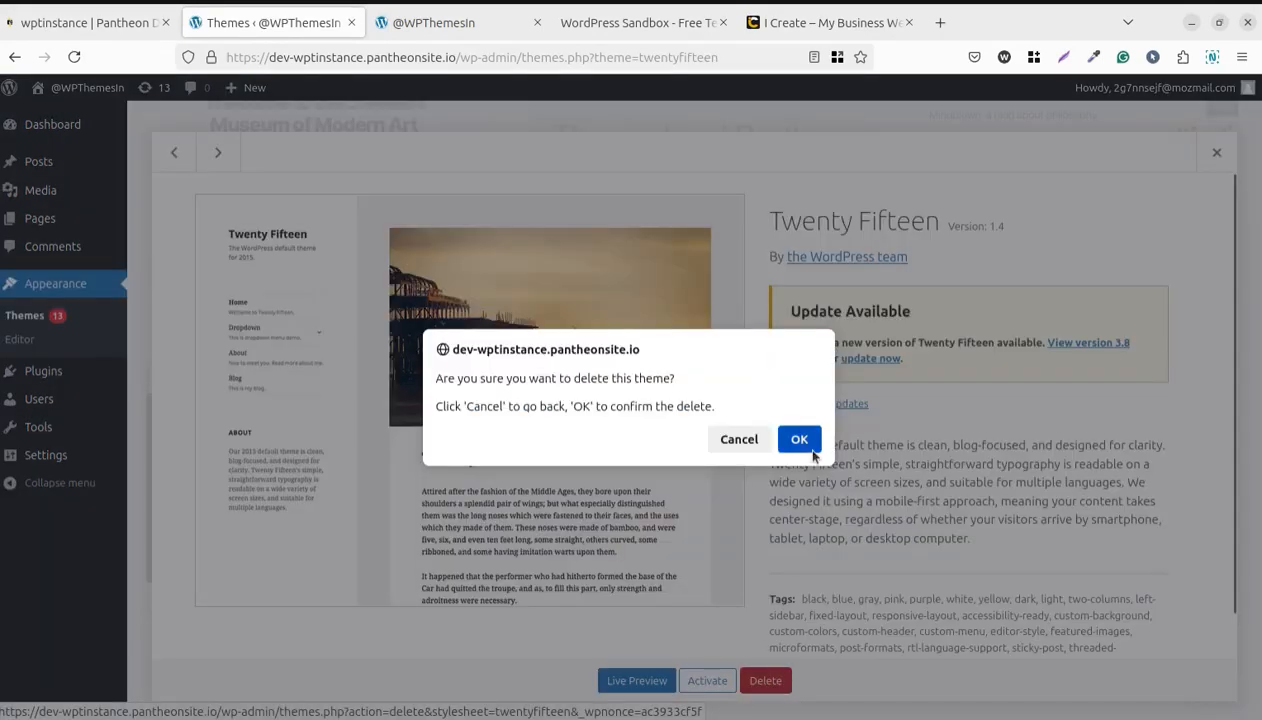
pyautogui.click(797, 439)
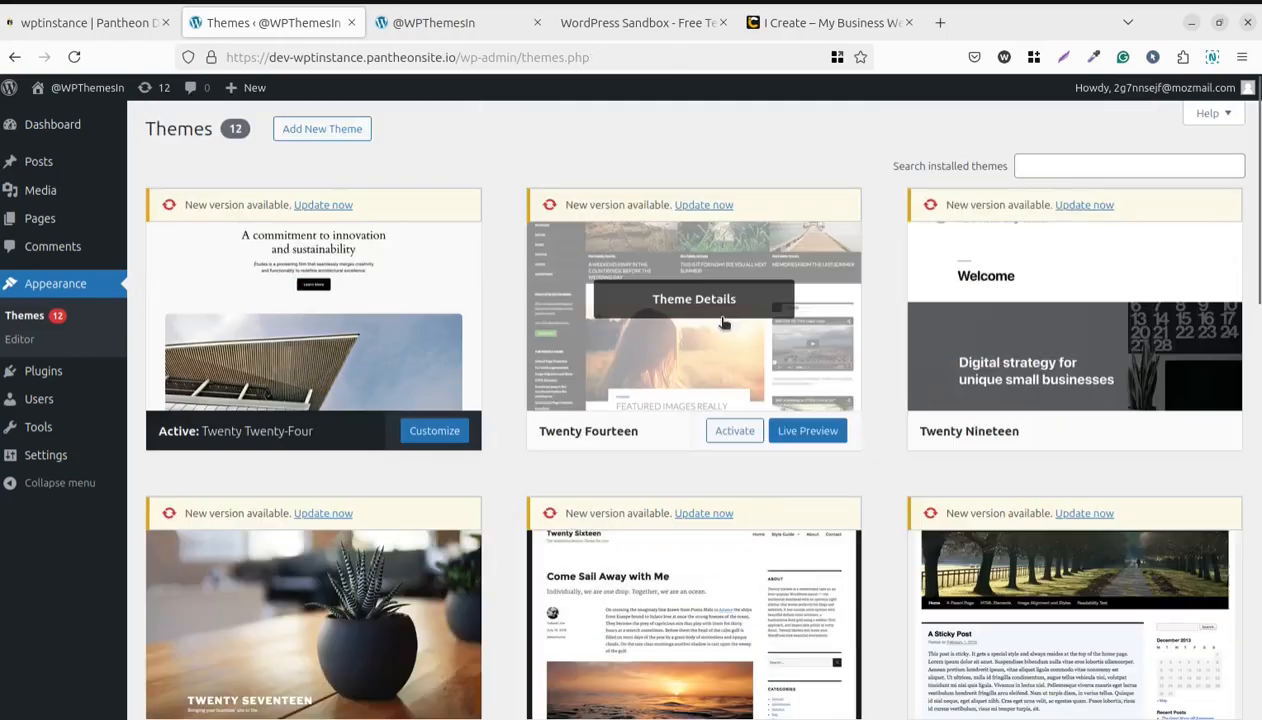
pyautogui.click(713, 309)
pyautogui.click(766, 681)
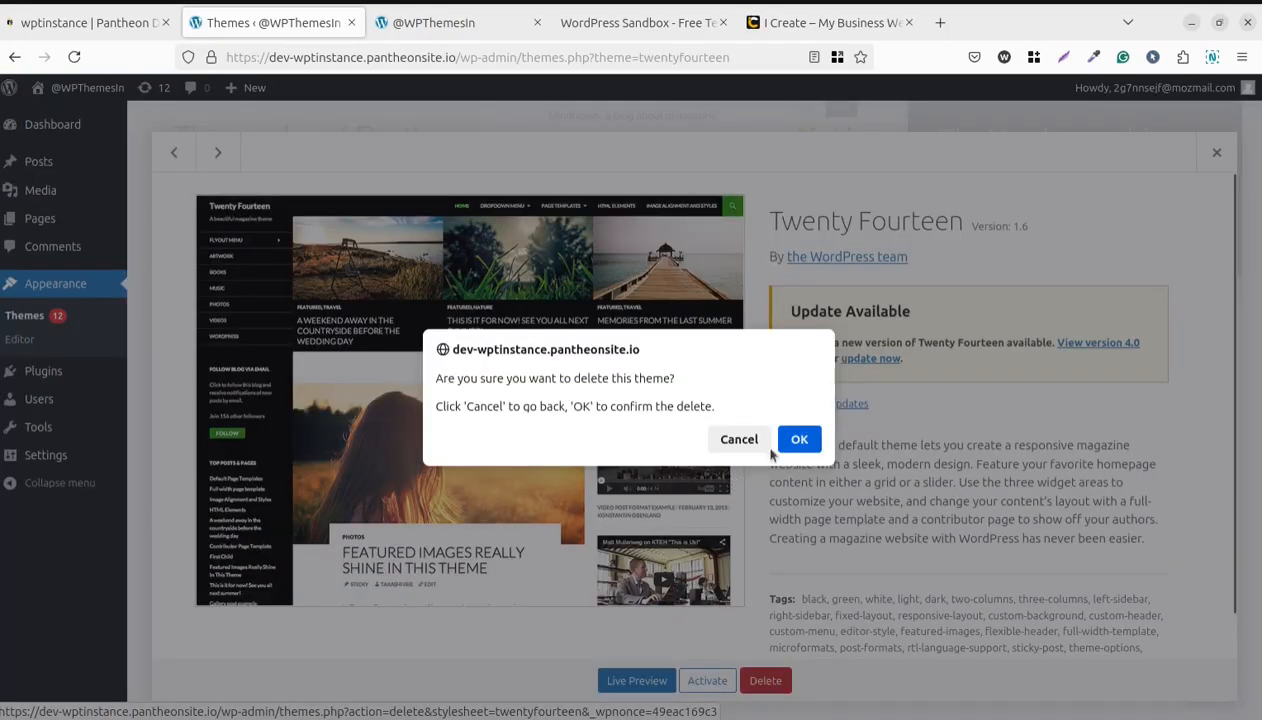
pyautogui.click(797, 439)
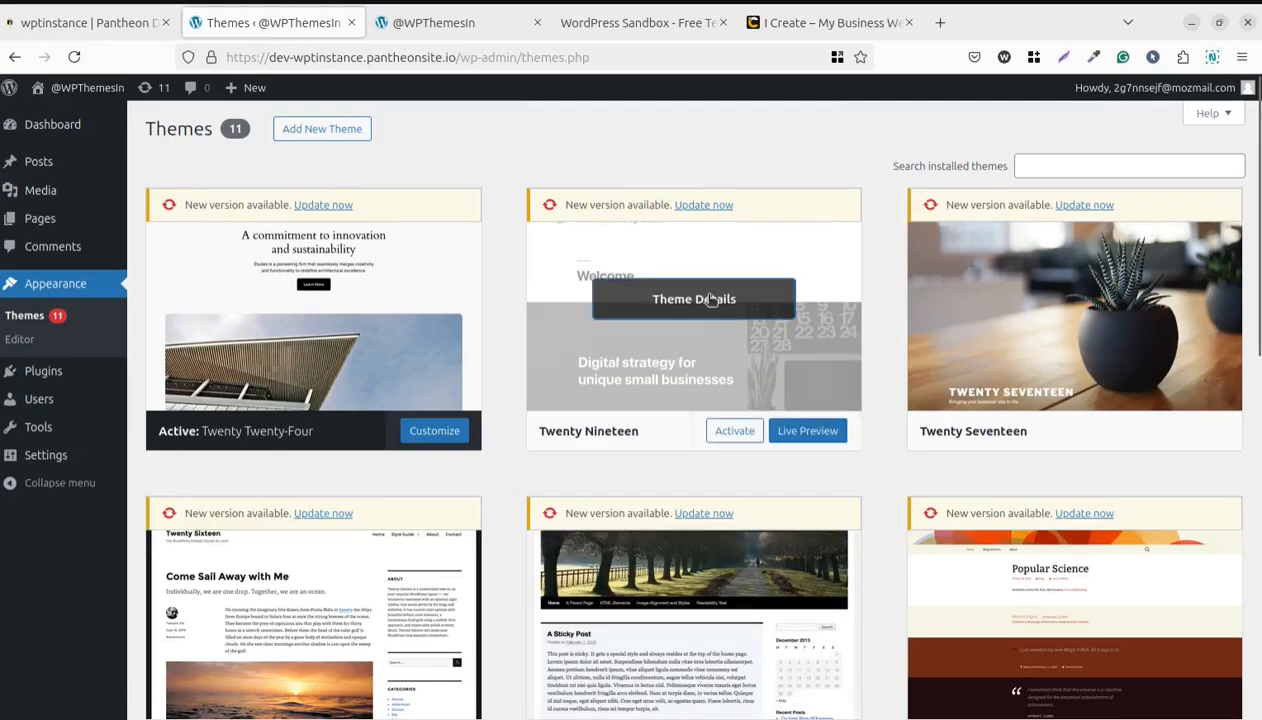
# Delete the Twenty Nineteen and Twenty Seventeen themes.
pyautogui.click(709, 300)
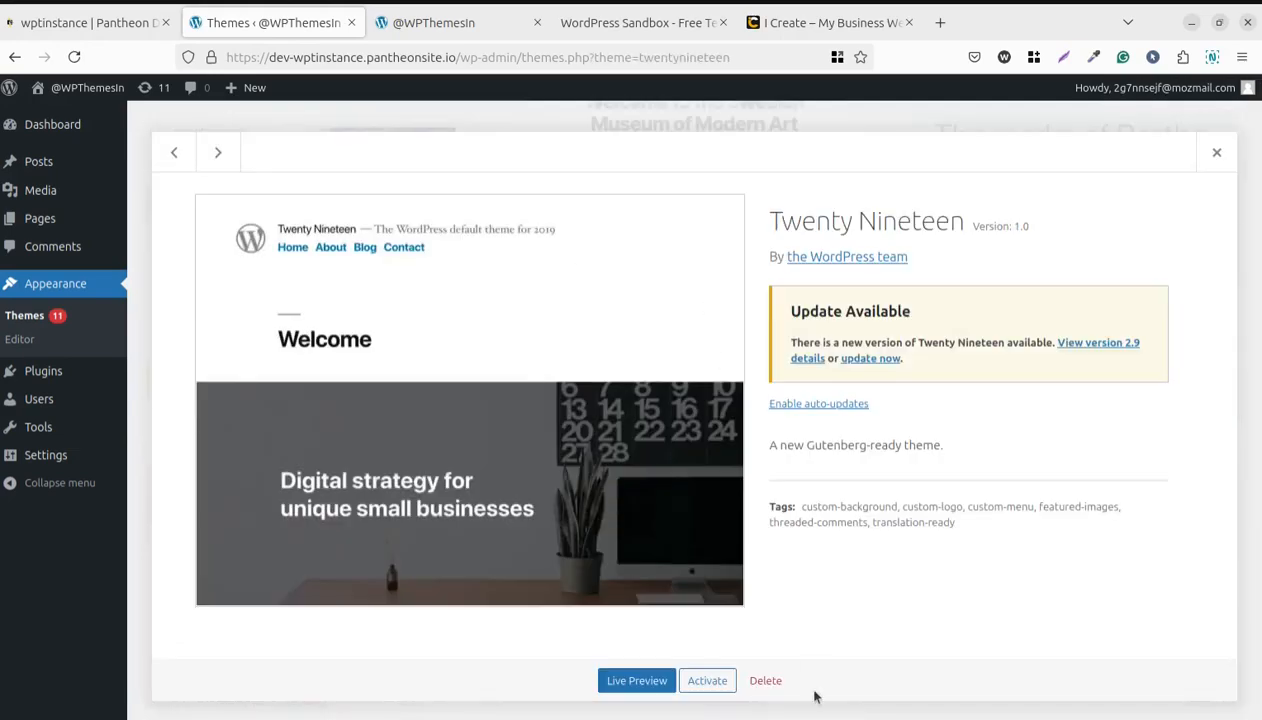
pyautogui.click(766, 681)
pyautogui.click(798, 437)
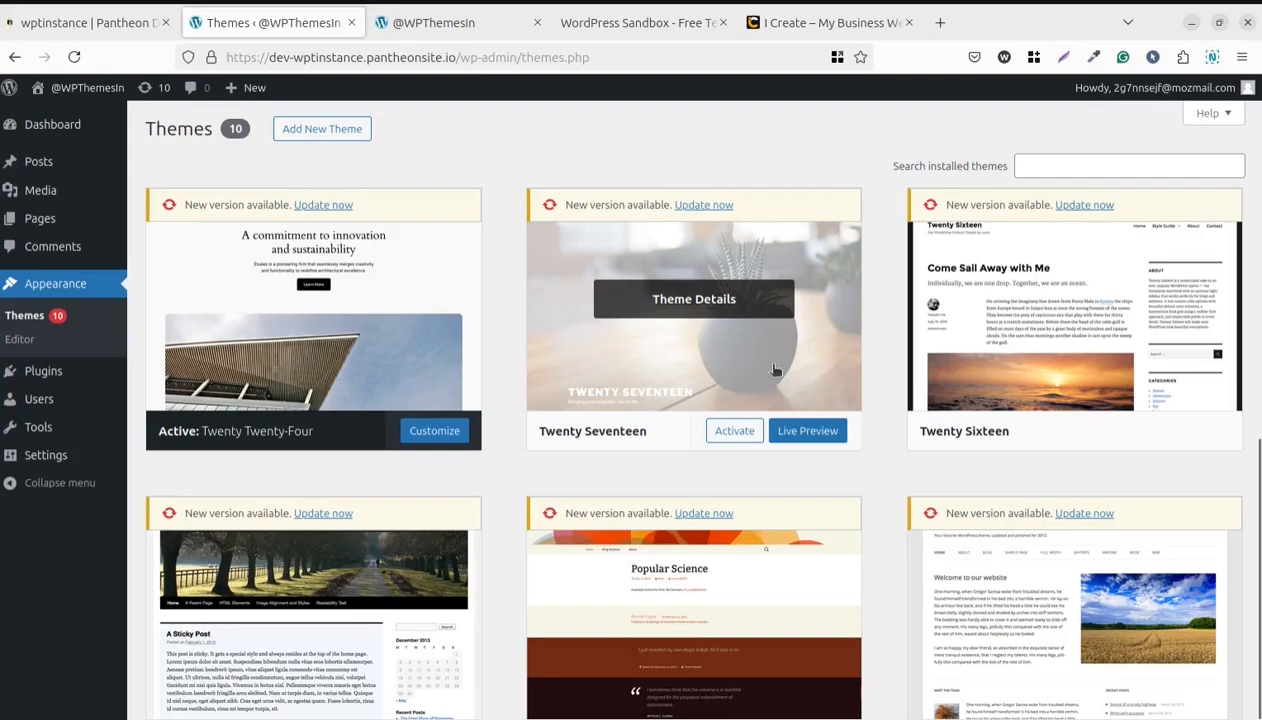
pyautogui.click(727, 308)
pyautogui.click(766, 681)
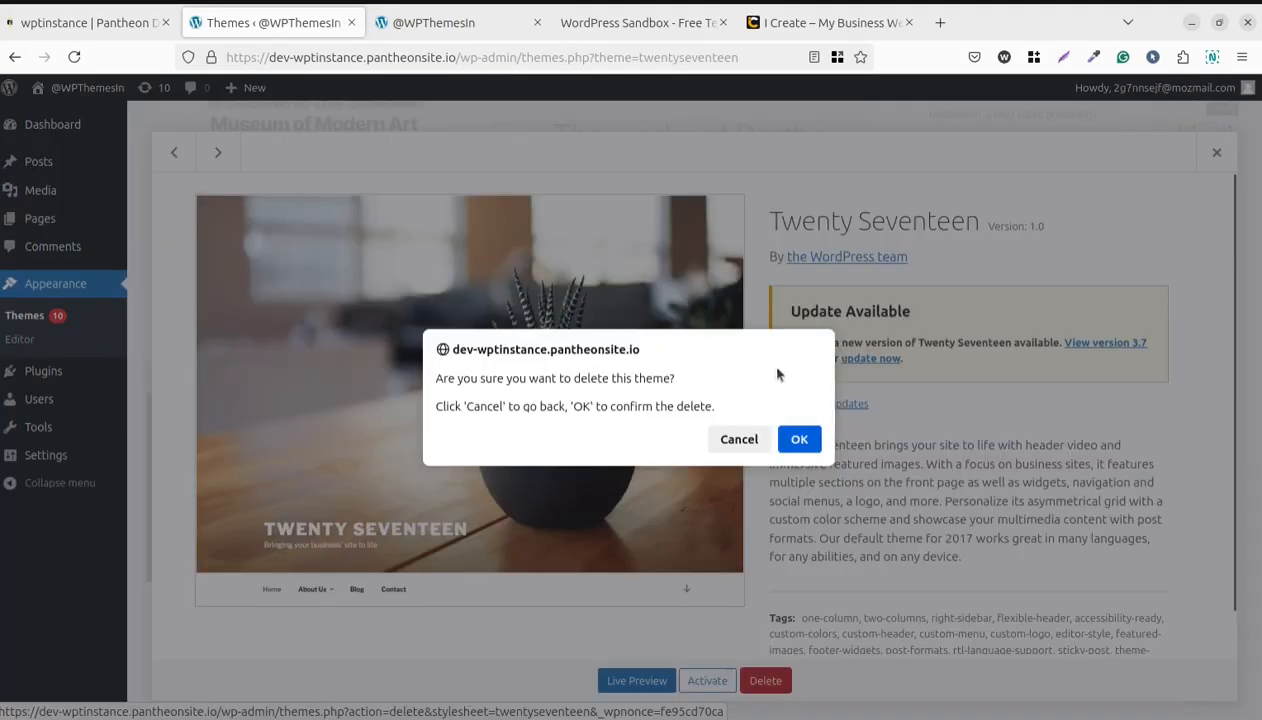
pyautogui.click(785, 440)
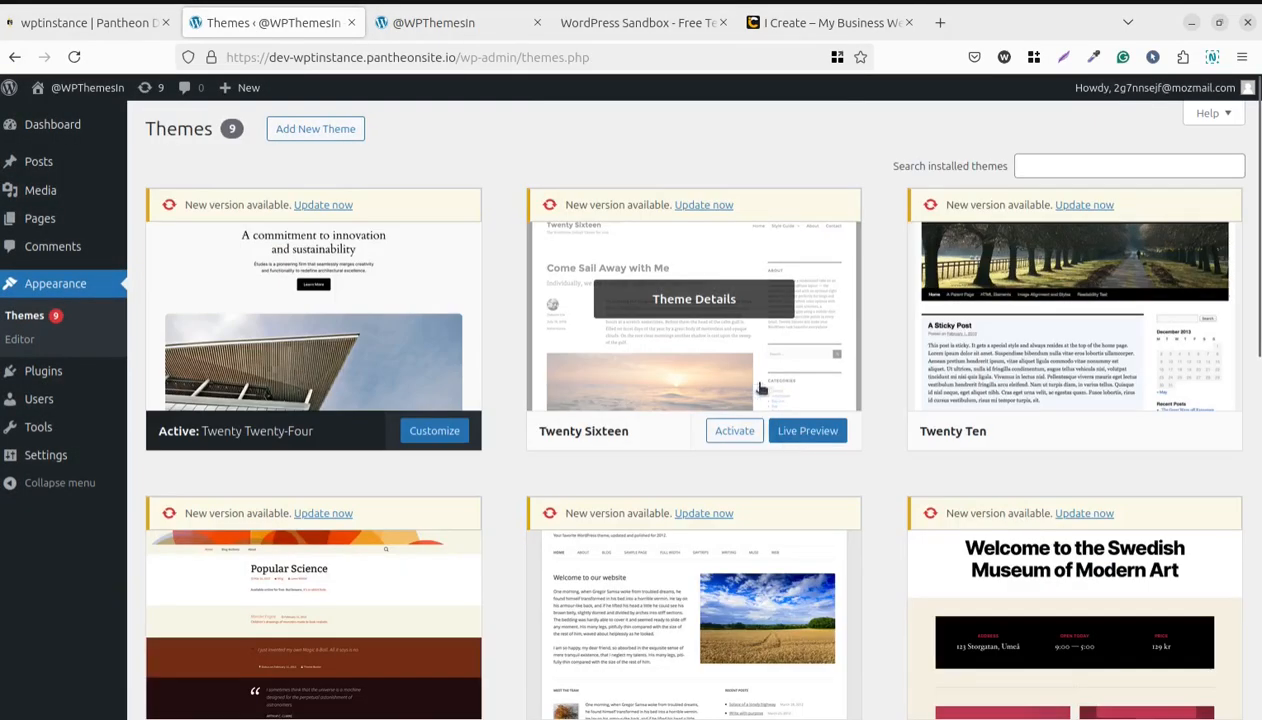
# Delete the Twenty Sixteen and Twenty Ten themes.
pyautogui.click(715, 318)
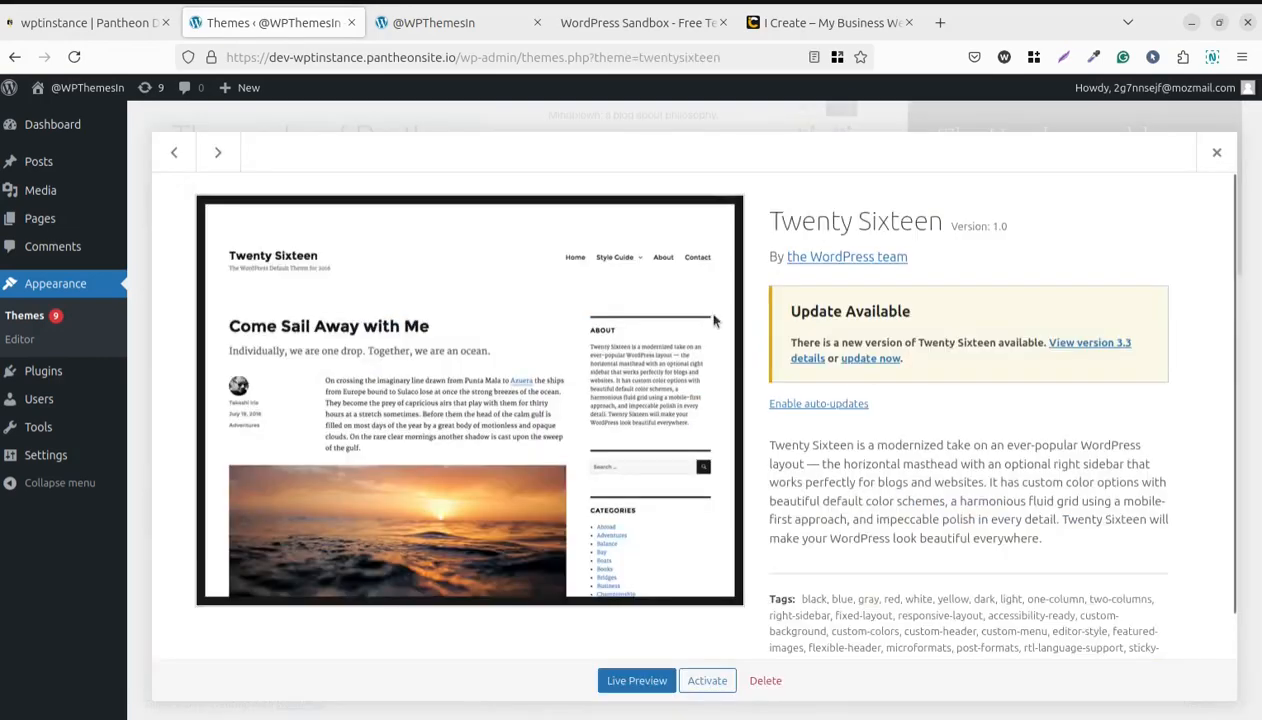
pyautogui.click(767, 684)
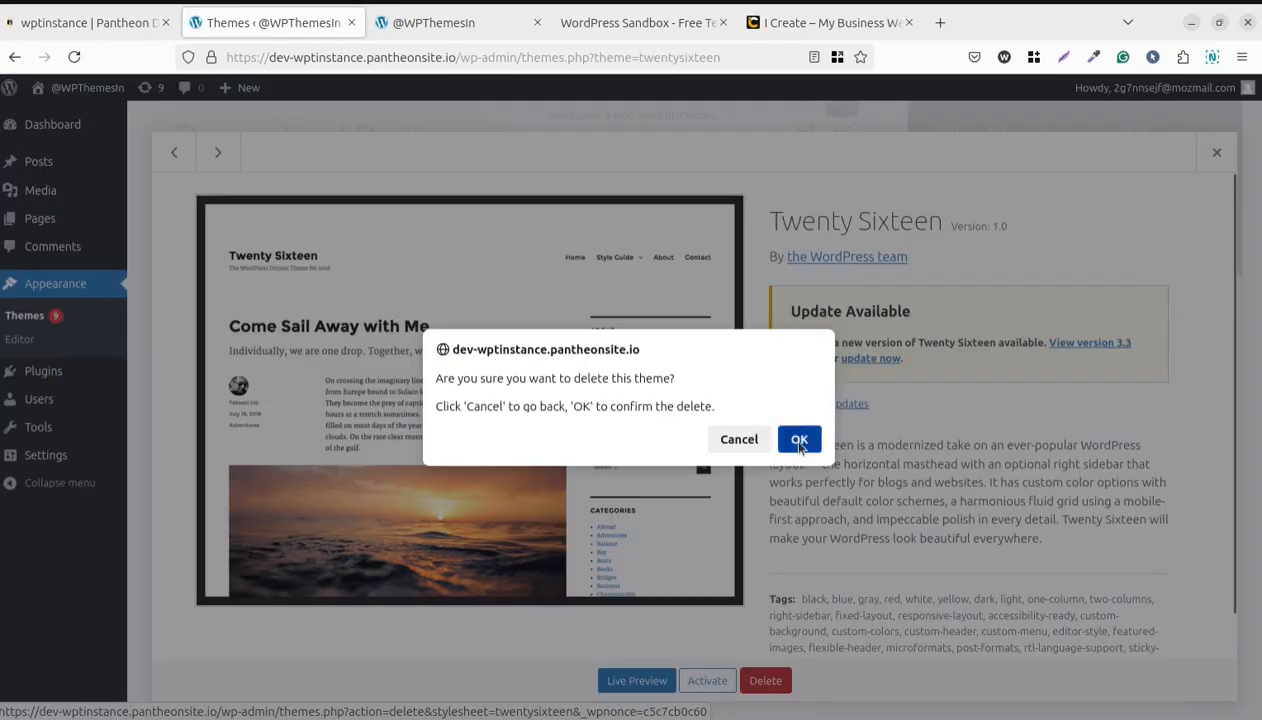
pyautogui.click(797, 442)
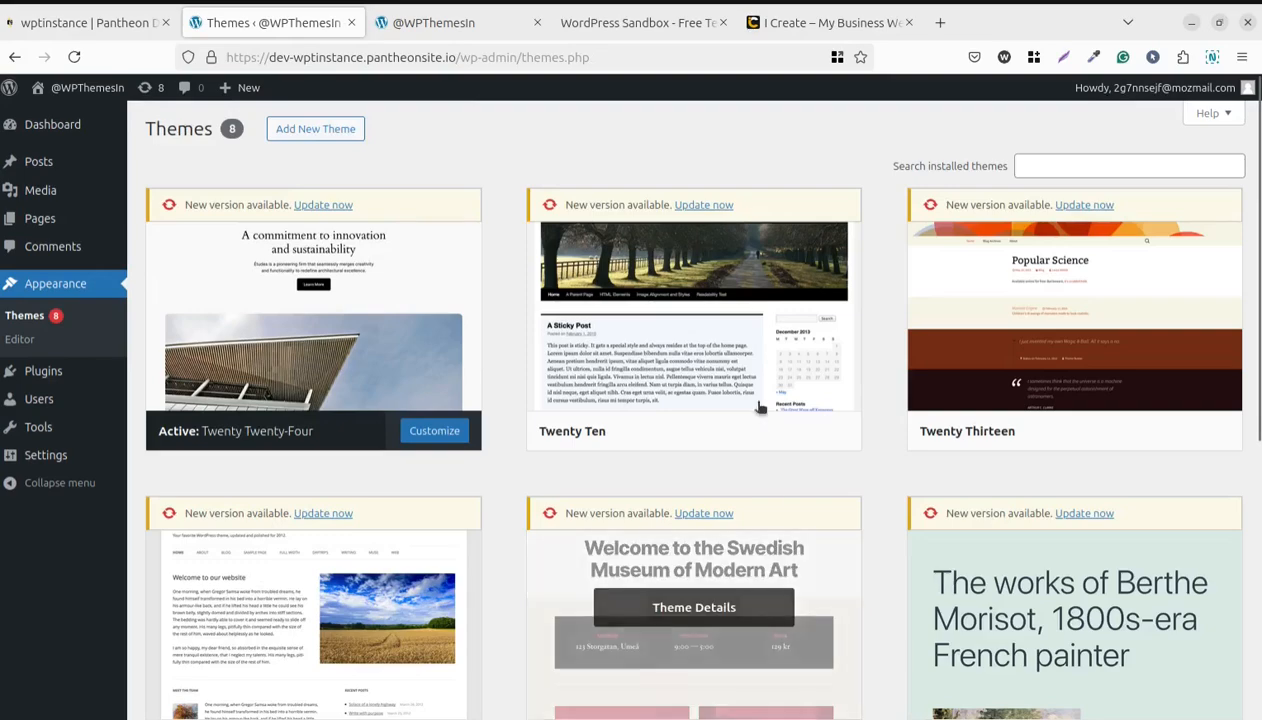
pyautogui.click(703, 320)
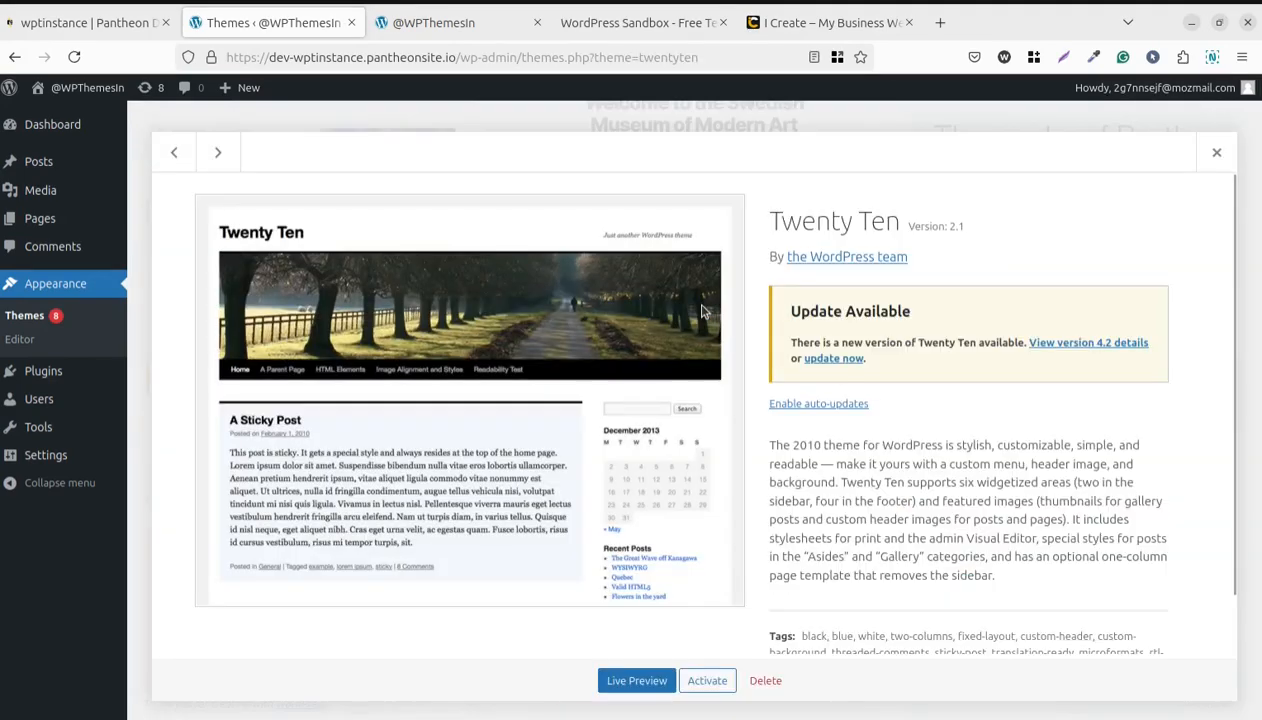
pyautogui.click(767, 682)
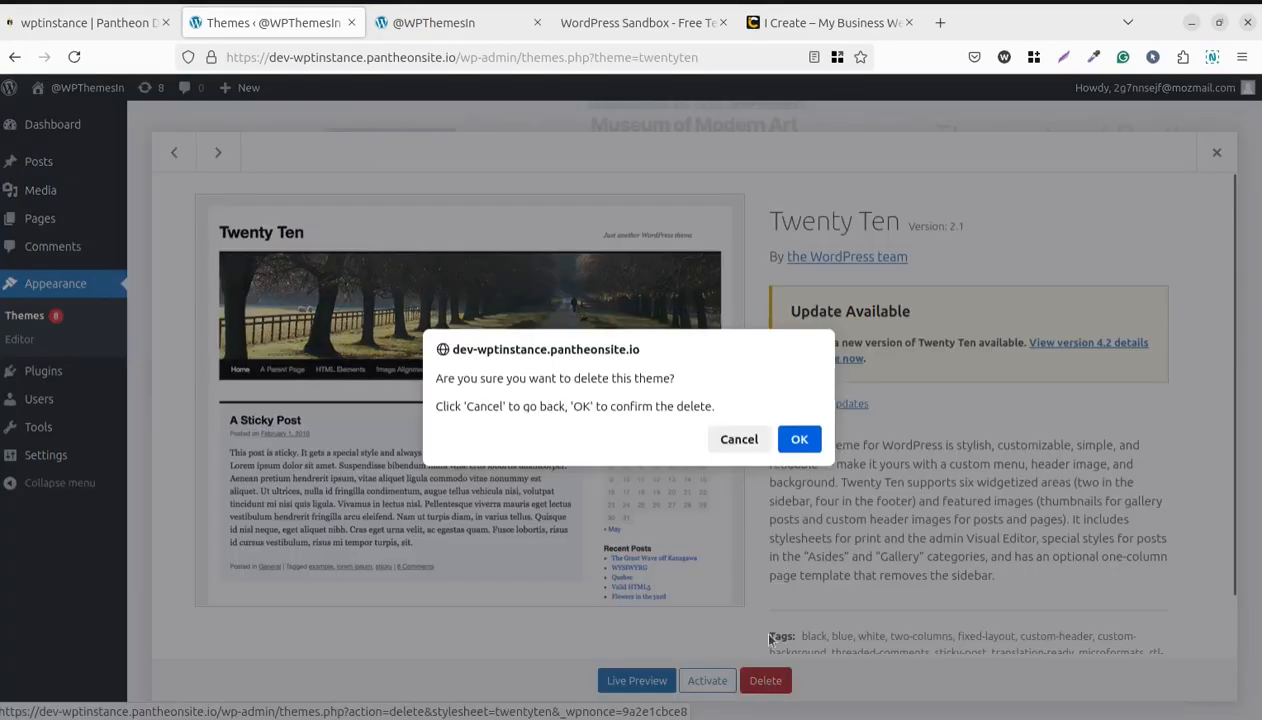
pyautogui.click(798, 440)
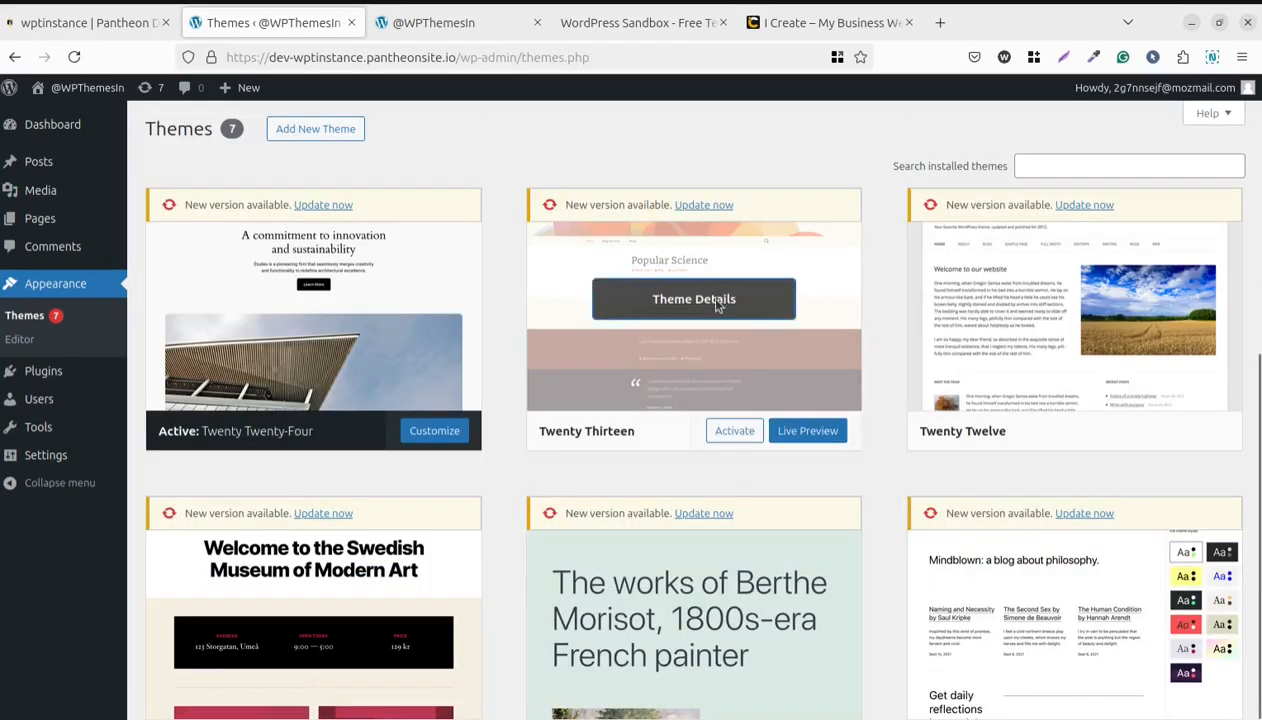
# Delete the Twenty Thirteen and Twenty Twelve themes.
pyautogui.click(706, 302)
pyautogui.click(766, 680)
pyautogui.click(800, 440)
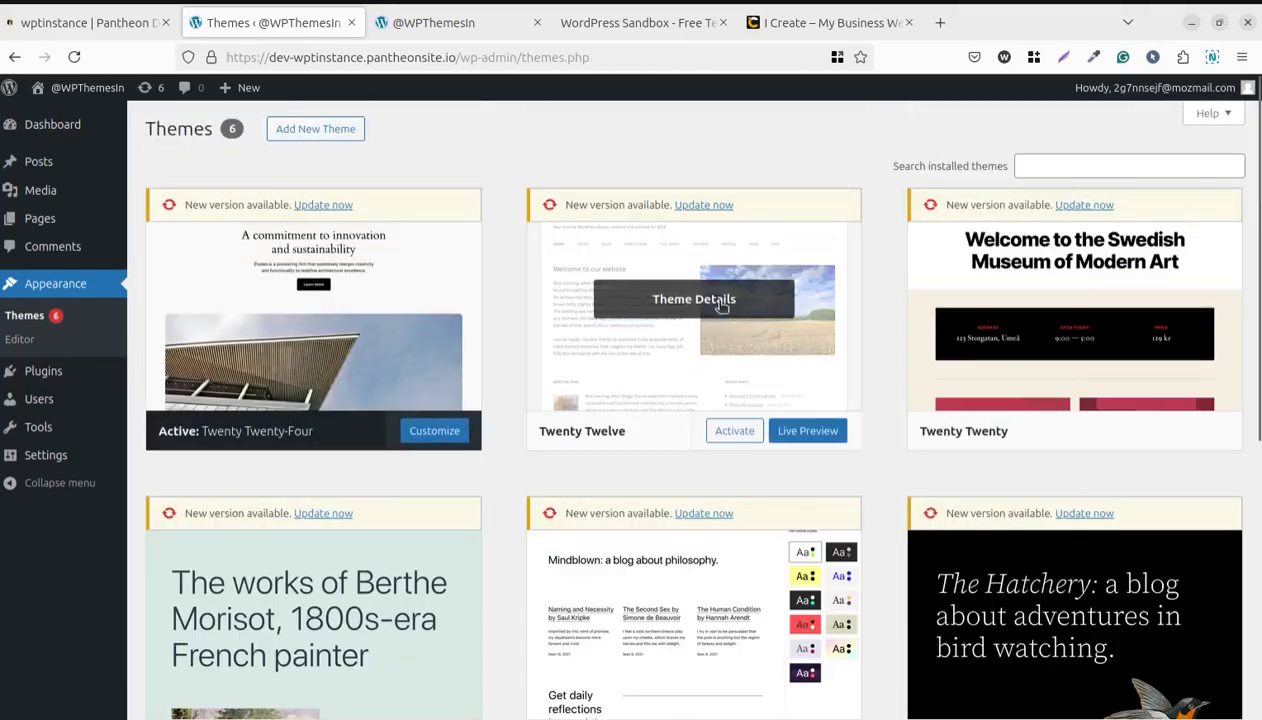
pyautogui.click(750, 358)
pyautogui.click(766, 680)
pyautogui.click(800, 440)
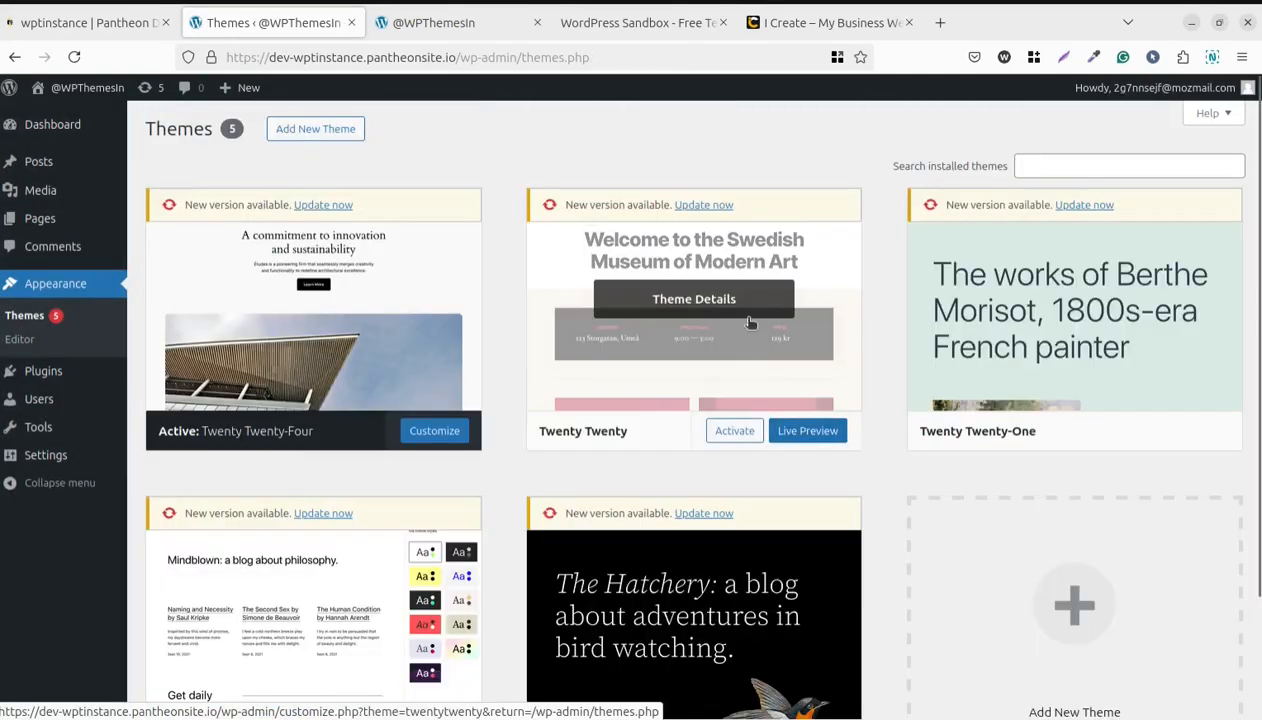
# Delete the Twenty Twenty and Twenty Twenty-One themes.
pyautogui.click(716, 299)
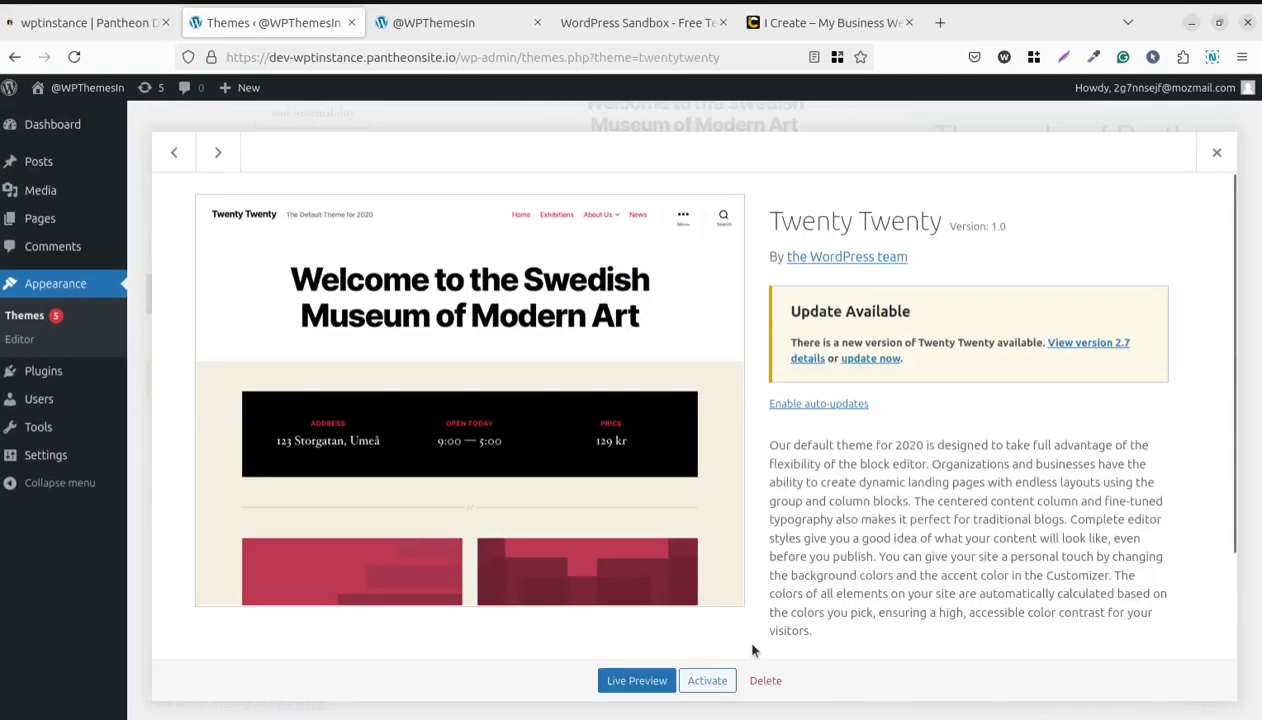
pyautogui.click(766, 680)
pyautogui.click(790, 452)
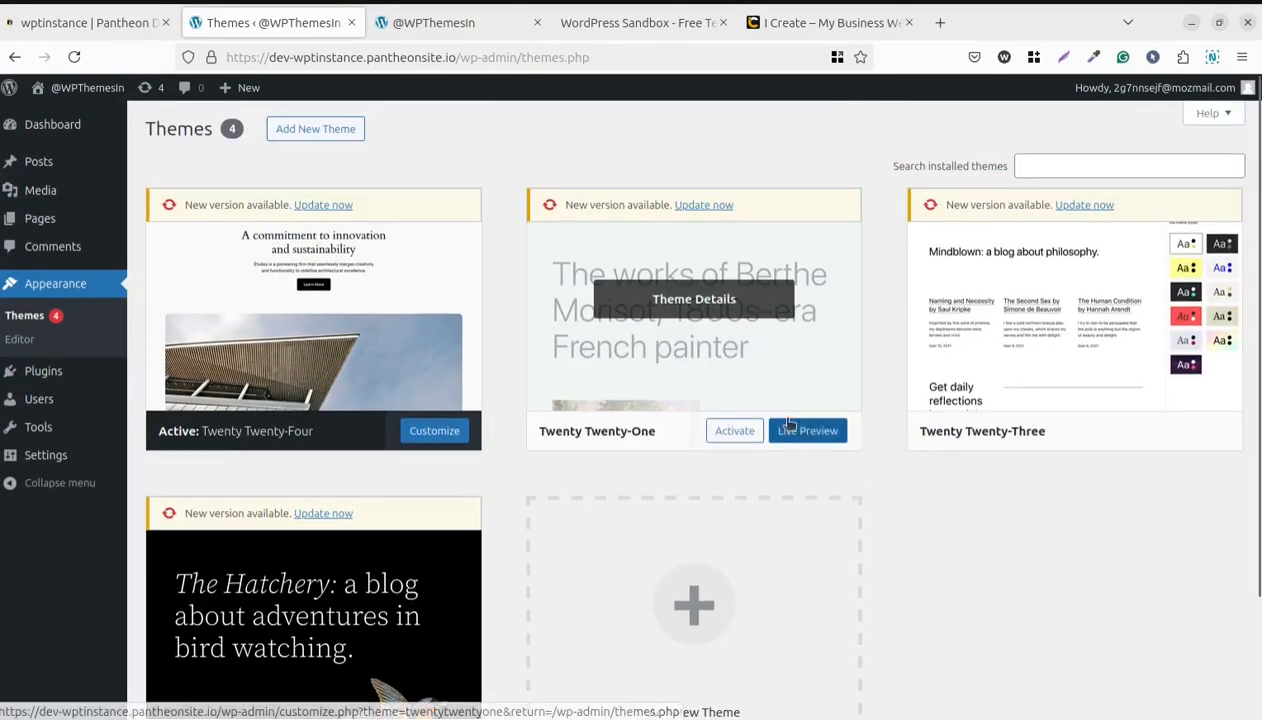
pyautogui.click(803, 313)
pyautogui.click(762, 679)
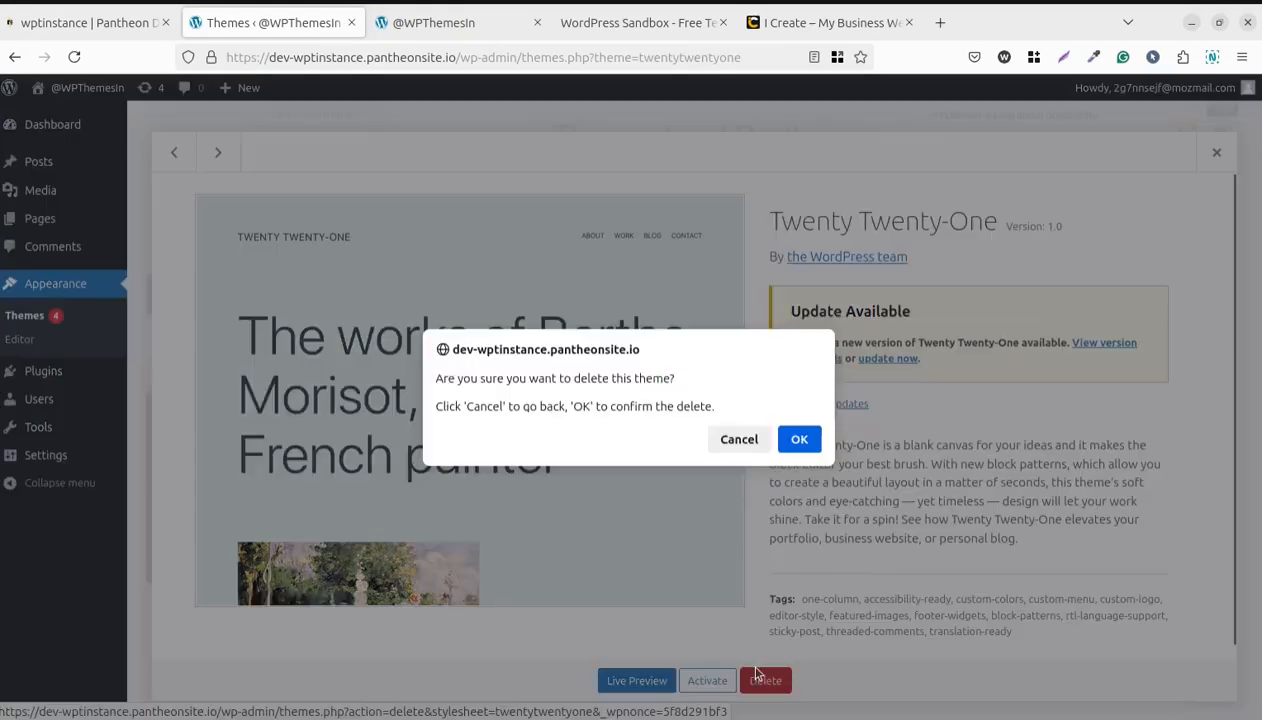
pyautogui.click(799, 439)
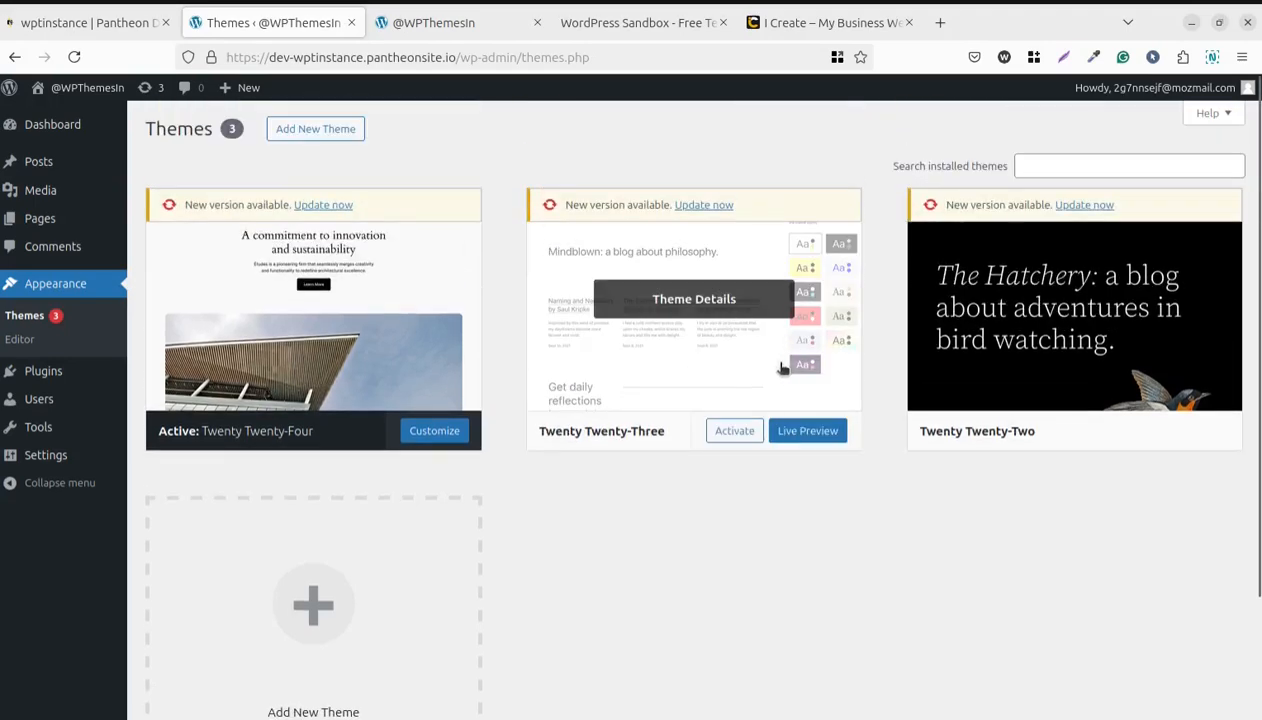
# Delete the Twenty Twenty-Three and Twenty Twenty-Two themes.
pyautogui.click(767, 362)
pyautogui.click(725, 680)
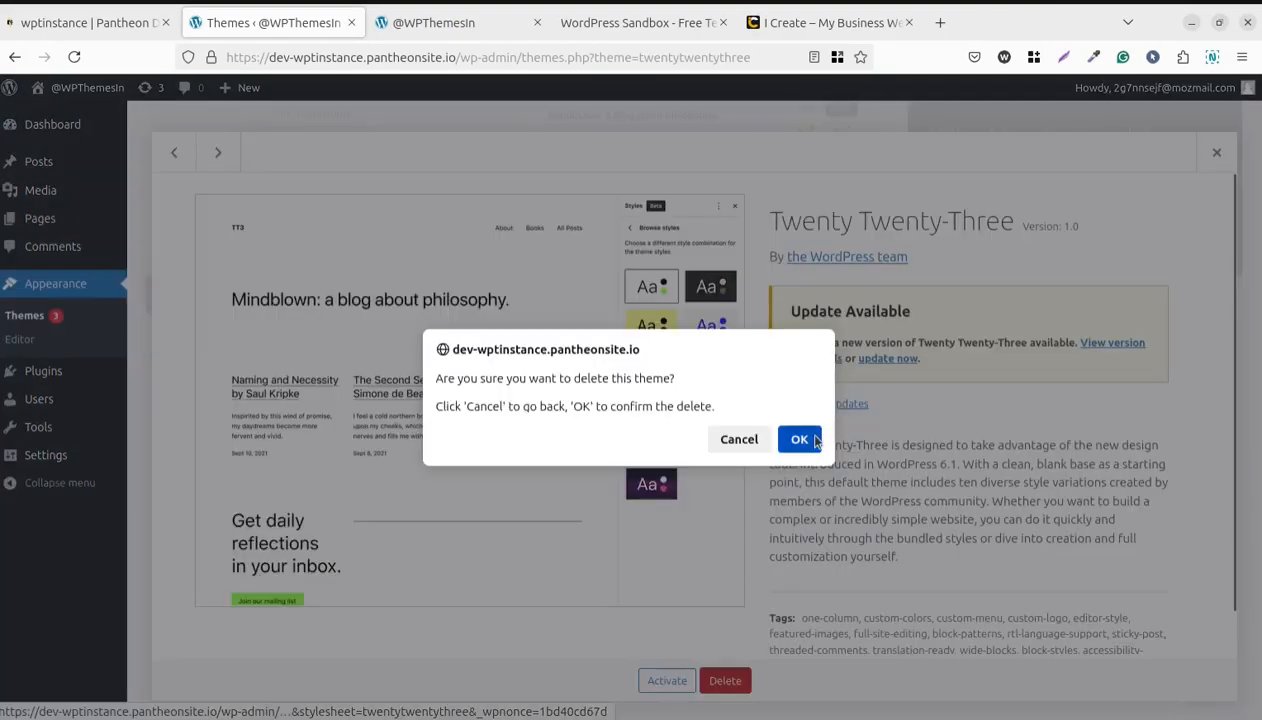
pyautogui.click(799, 439)
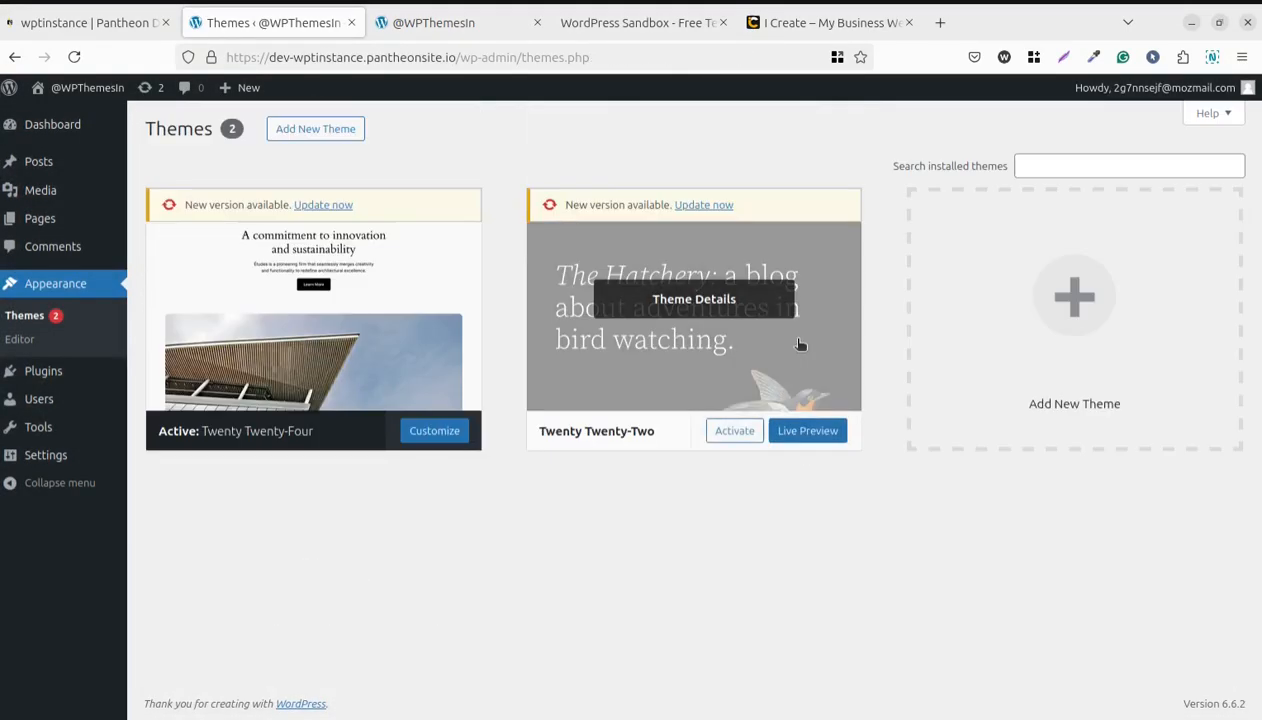
pyautogui.click(740, 357)
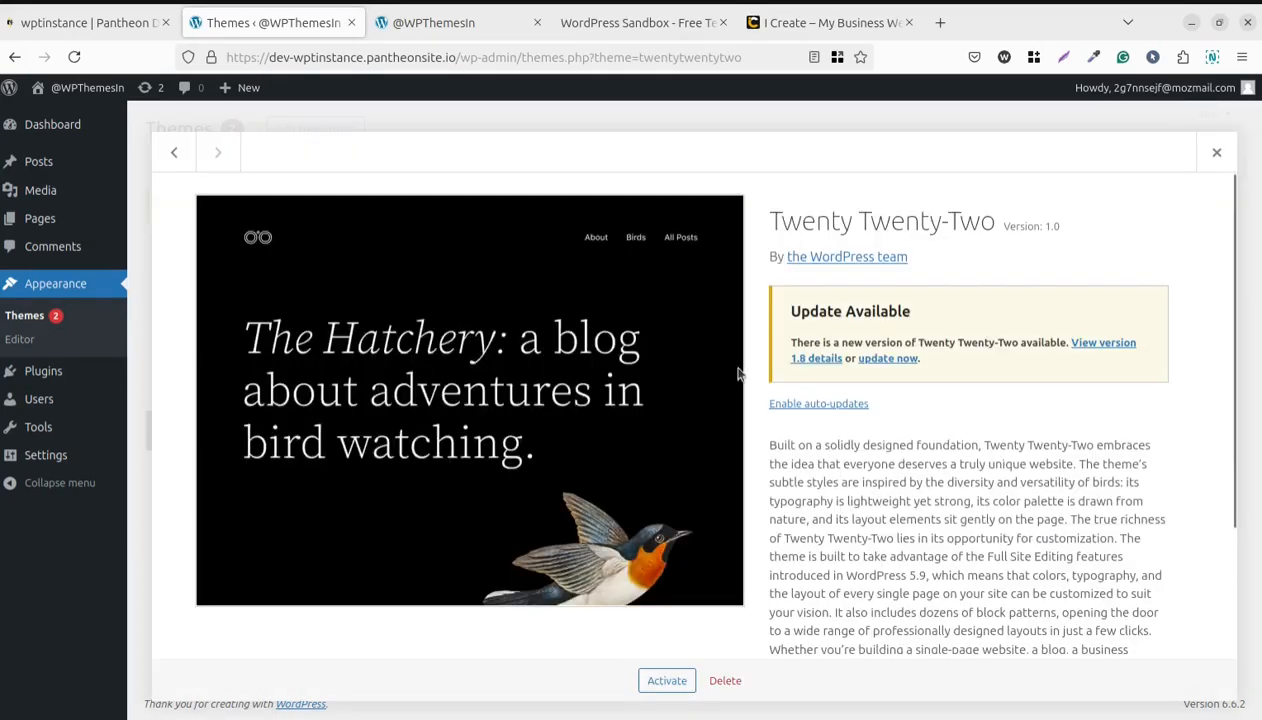
pyautogui.click(725, 680)
pyautogui.click(797, 439)
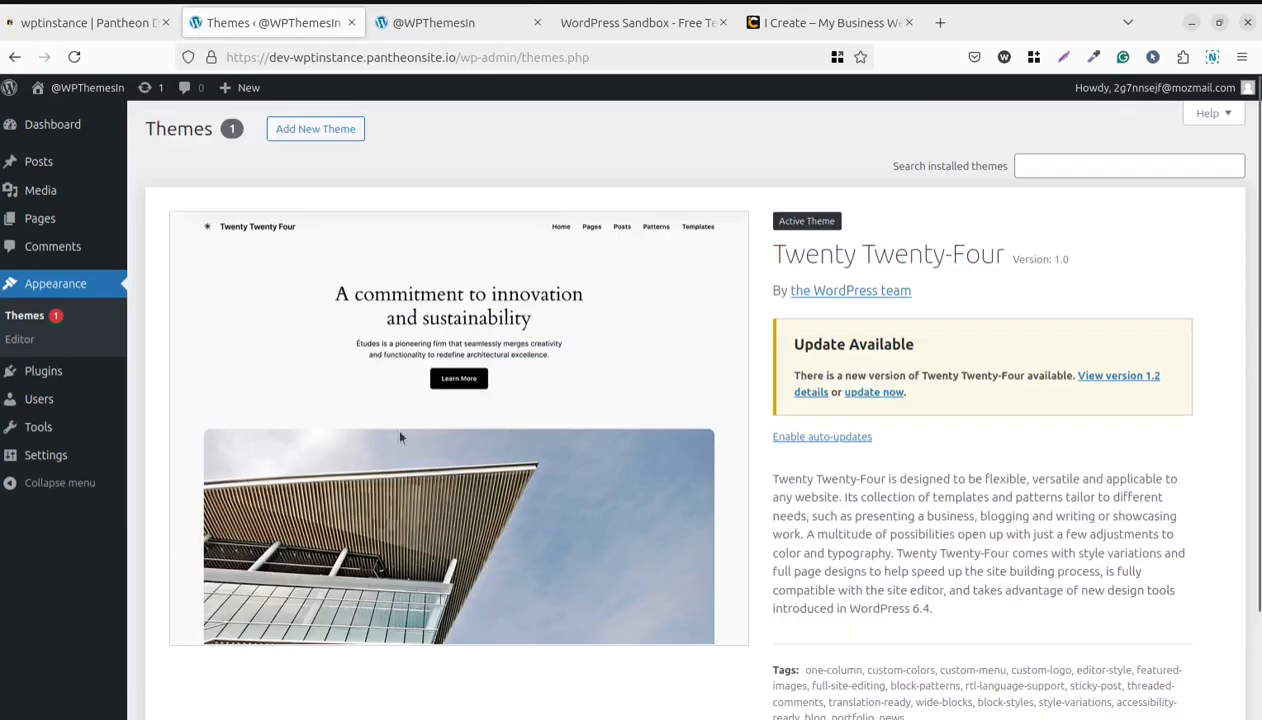
# Update the active Twenty Twenty-Four theme and view the site's front page in a new browser tab, closing the older site tab.
pyautogui.click(874, 393)
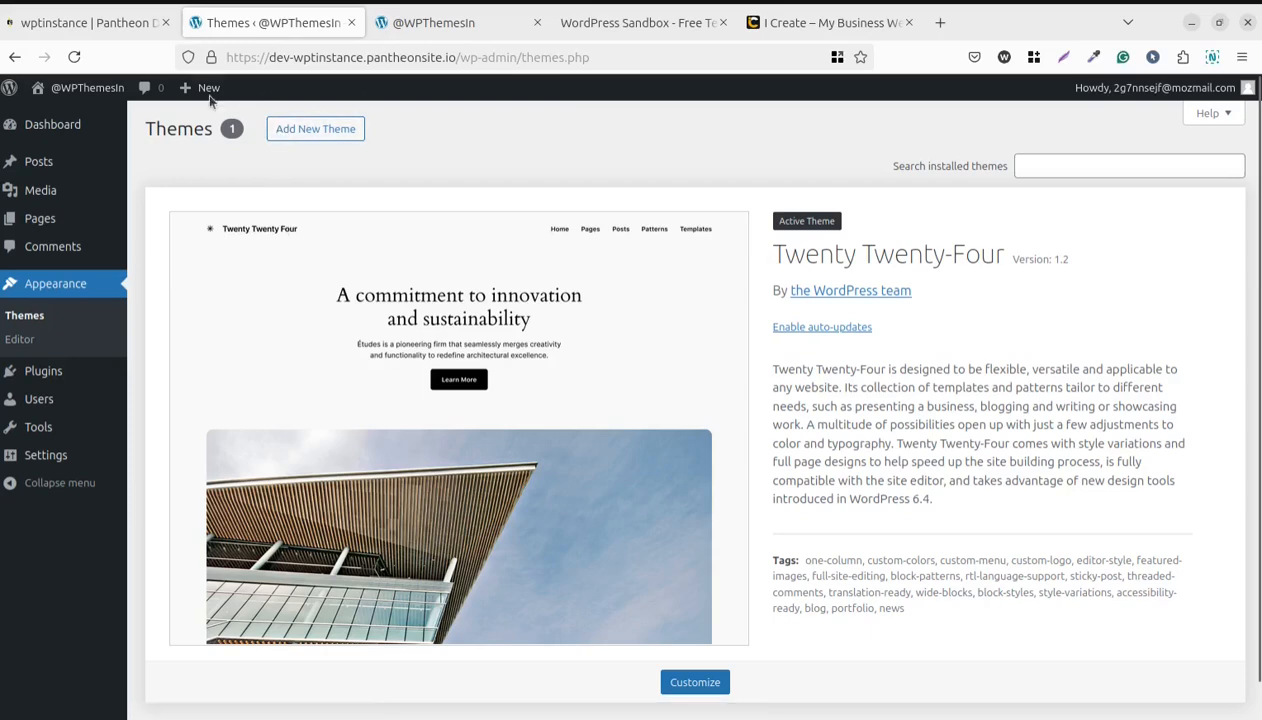
pyautogui.moveTo(80, 88)
pyautogui.middleClick(70, 118)
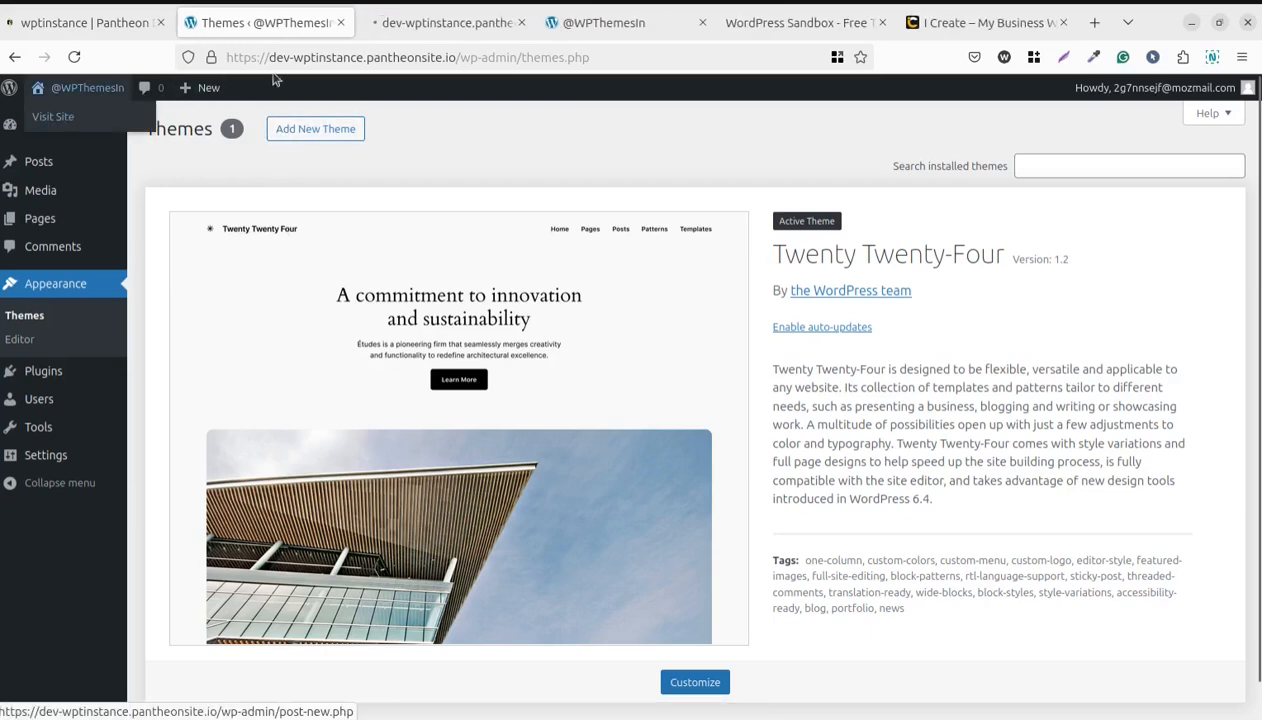
pyautogui.click(416, 26)
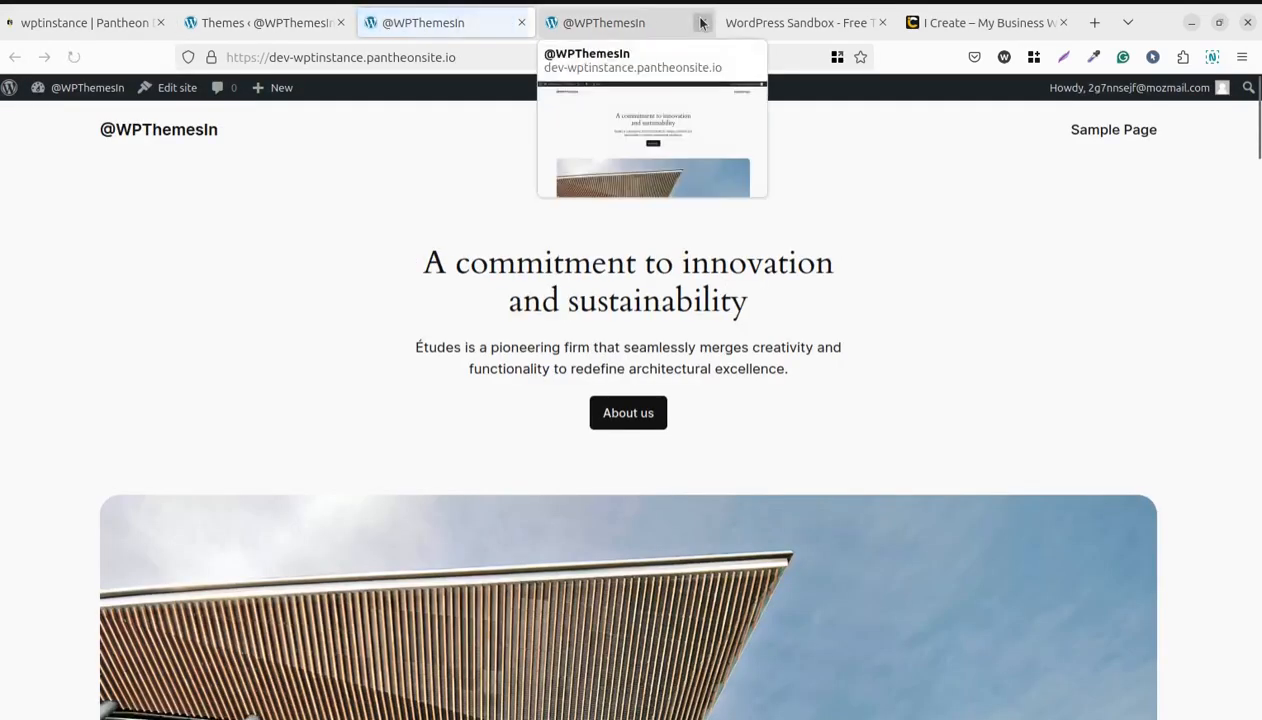
pyautogui.click(702, 22)
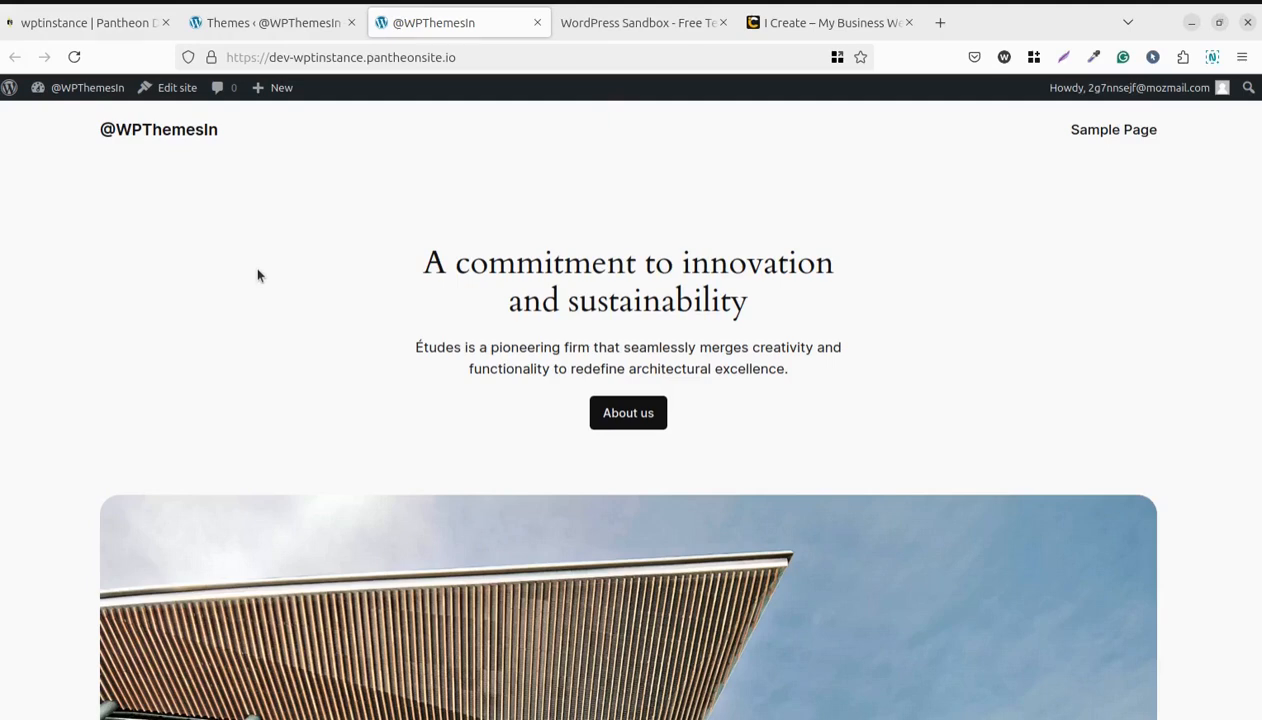
# Return to the themes page, then install the theme from the uploaded file shoptimizer.zip and activate it.
pyautogui.click(245, 24)
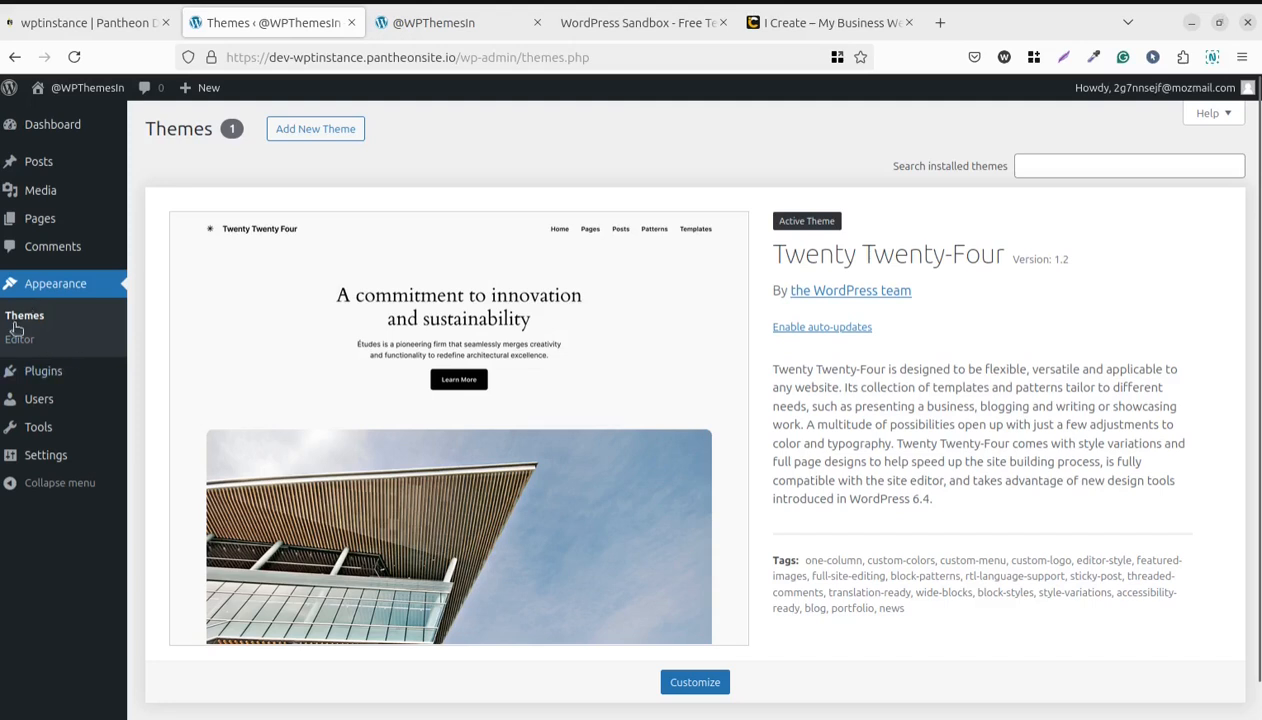
pyautogui.click(299, 133)
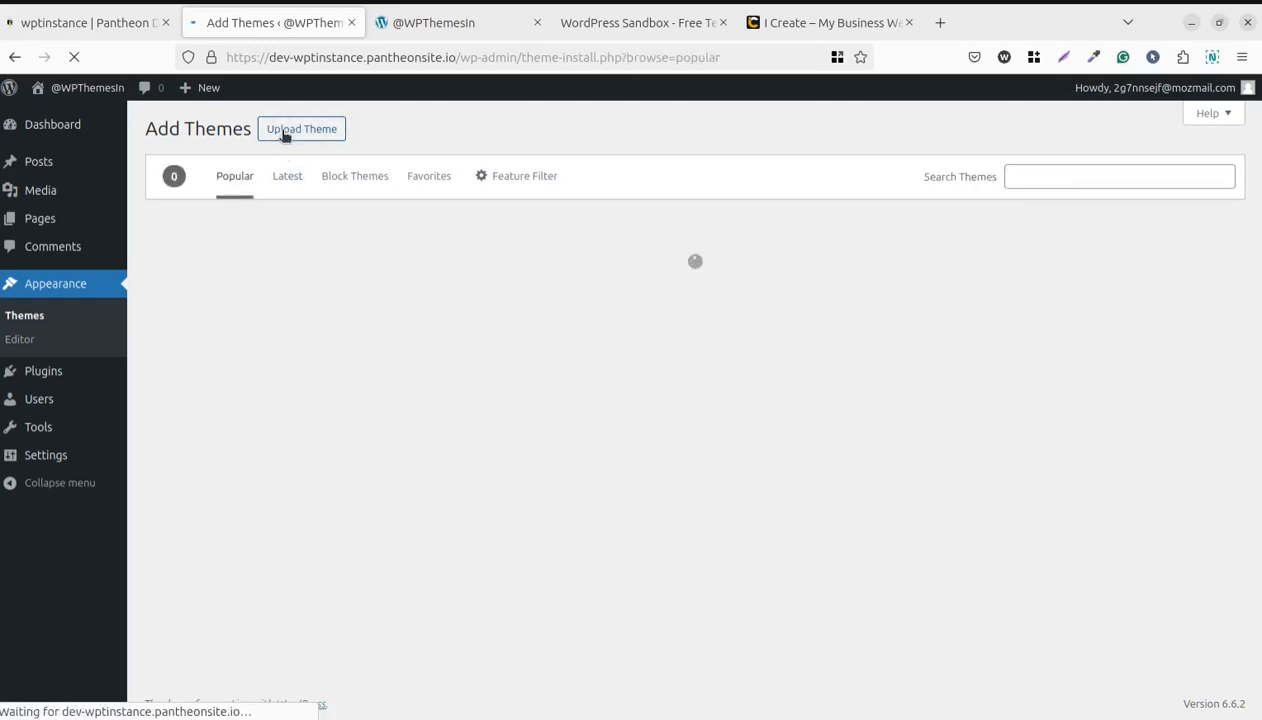
pyautogui.click(285, 132)
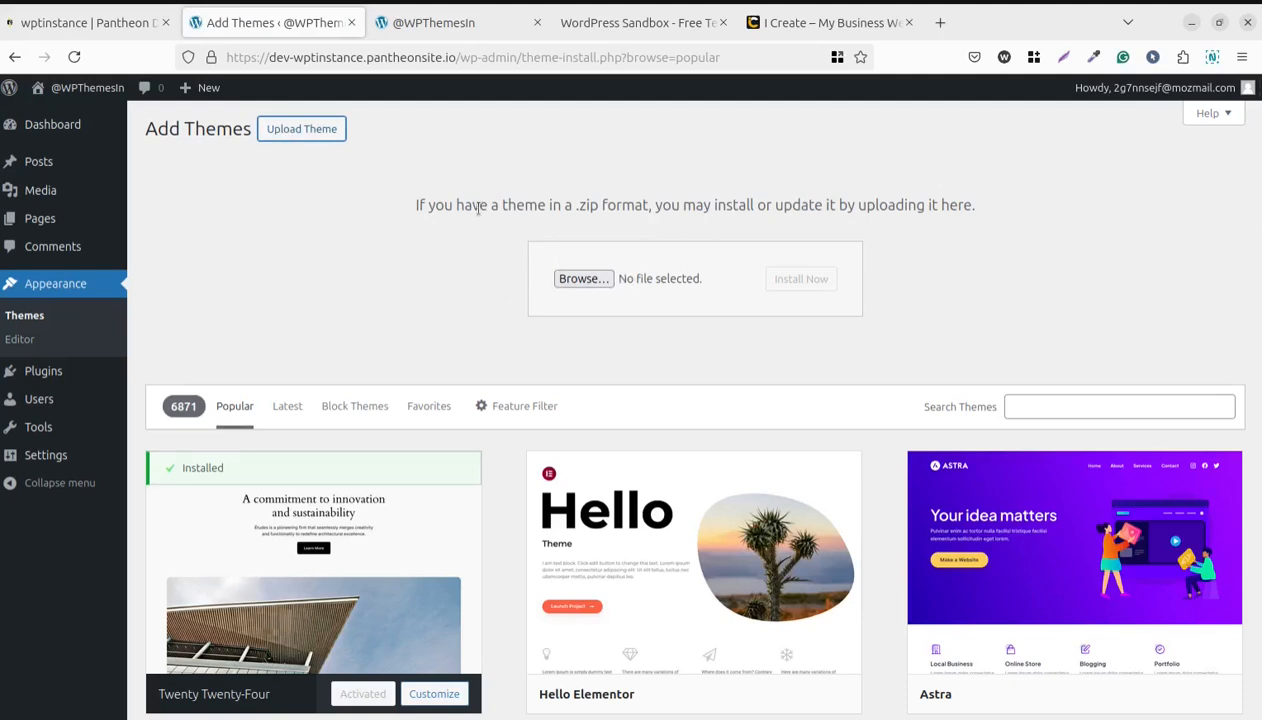
pyautogui.click(583, 278)
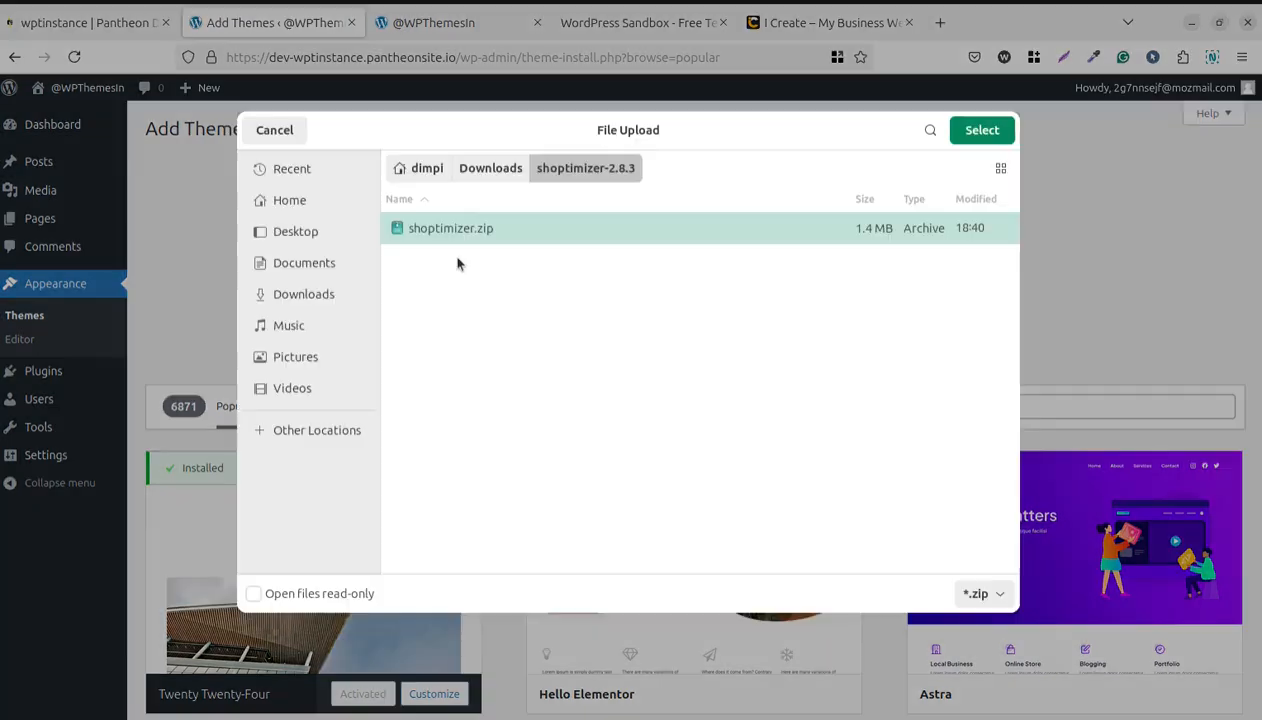
pyautogui.click(982, 130)
pyautogui.click(797, 281)
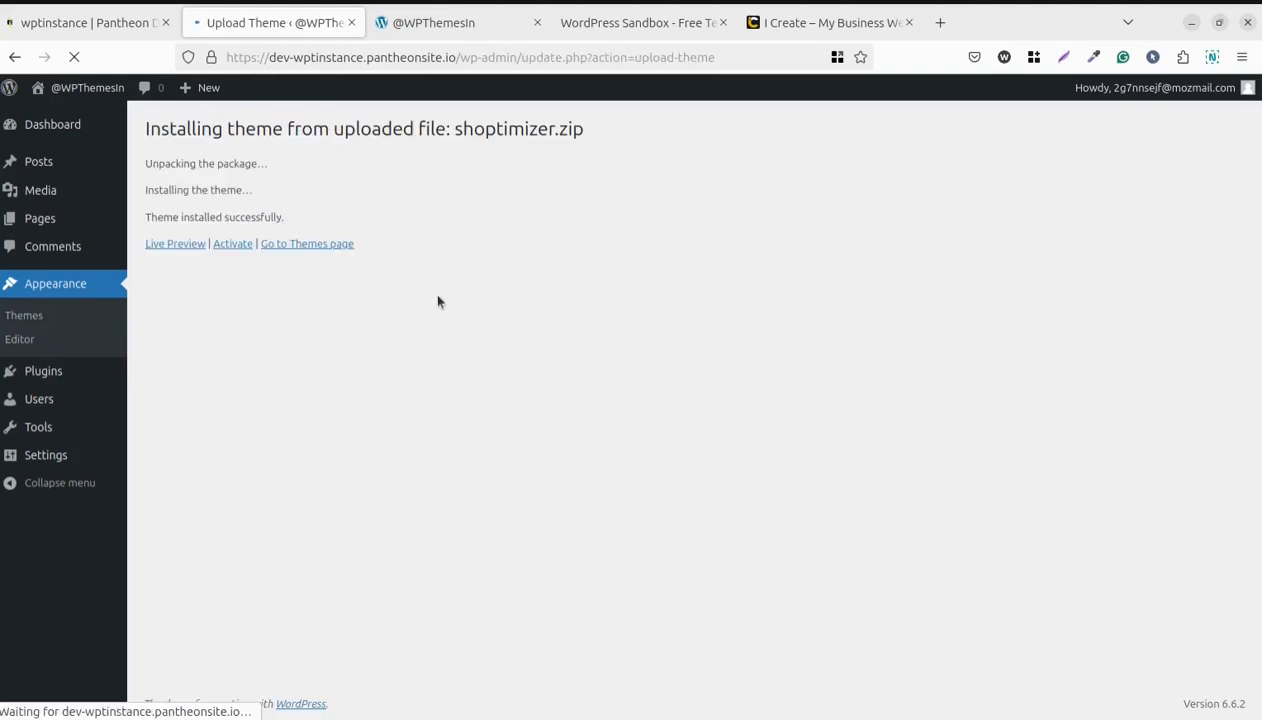
pyautogui.click(236, 246)
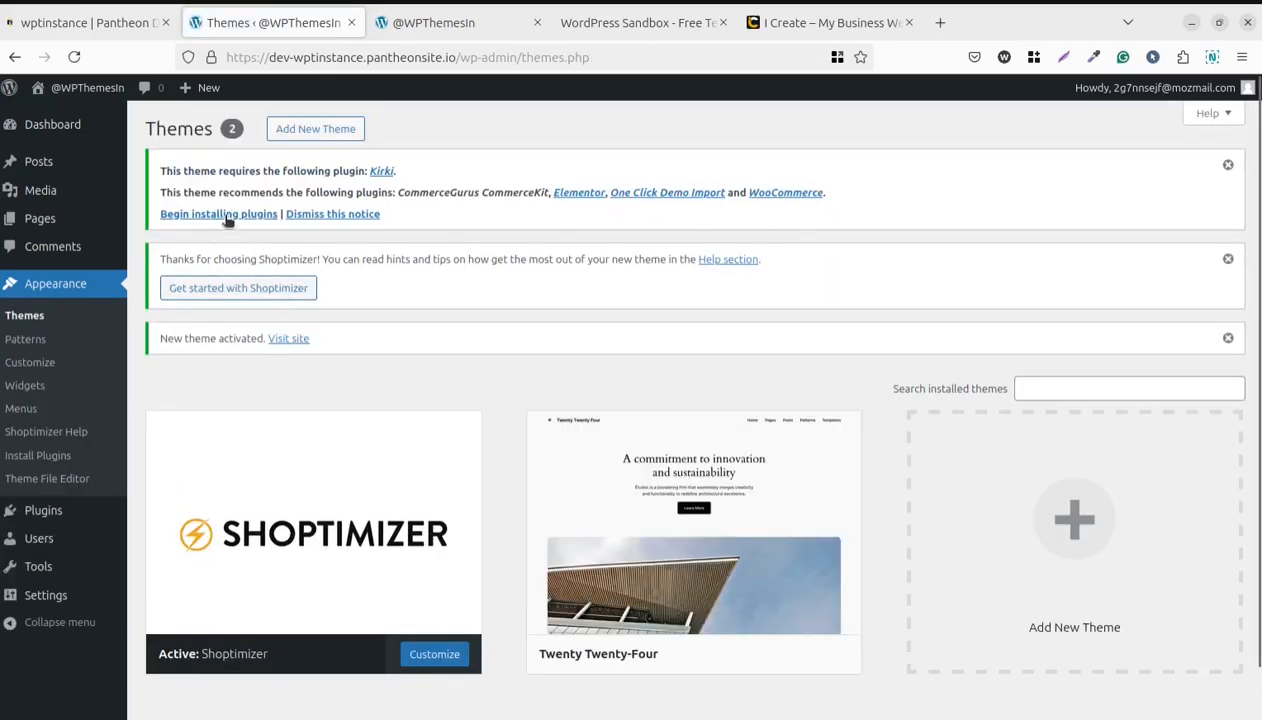
# Bulk install all plugins the Shoptimizer theme requires or recommends: Kirki, CommerceGurus CommerceKit, Elementor, One Click Demo Import and WooCommerce.
pyautogui.click(226, 216)
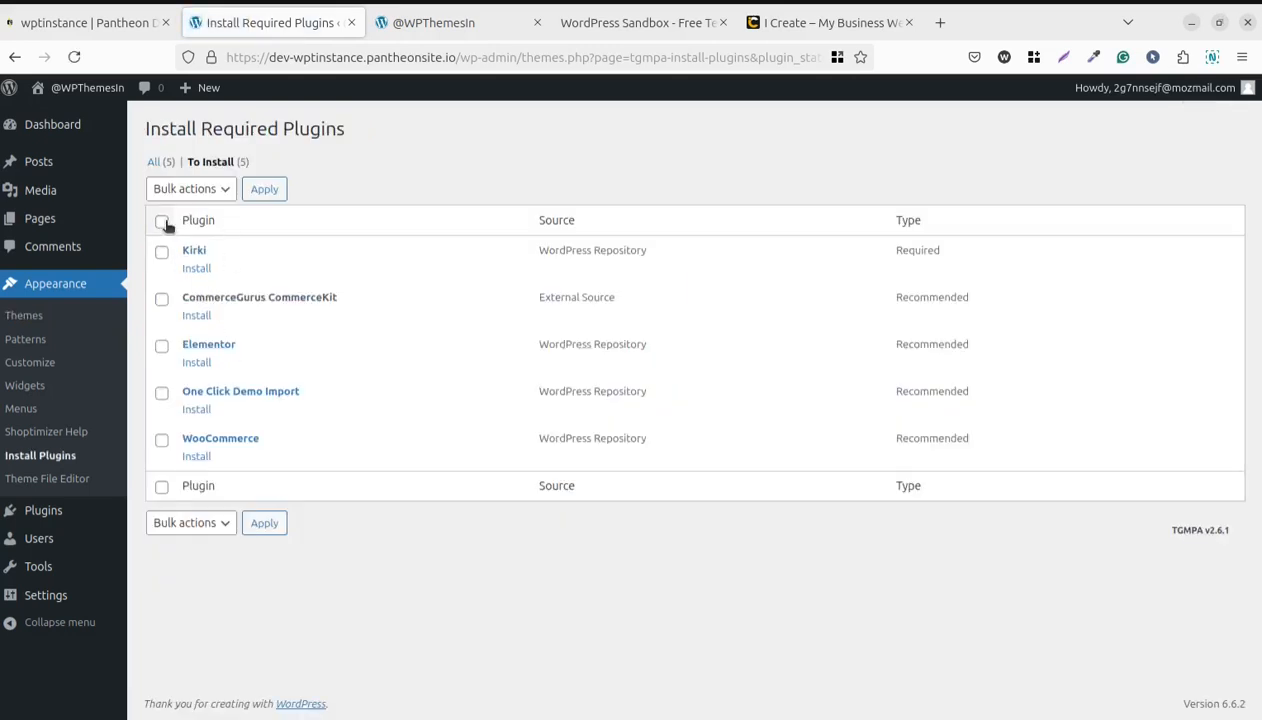
pyautogui.click(162, 222)
pyautogui.click(190, 189)
pyautogui.click(187, 233)
pyautogui.click(264, 189)
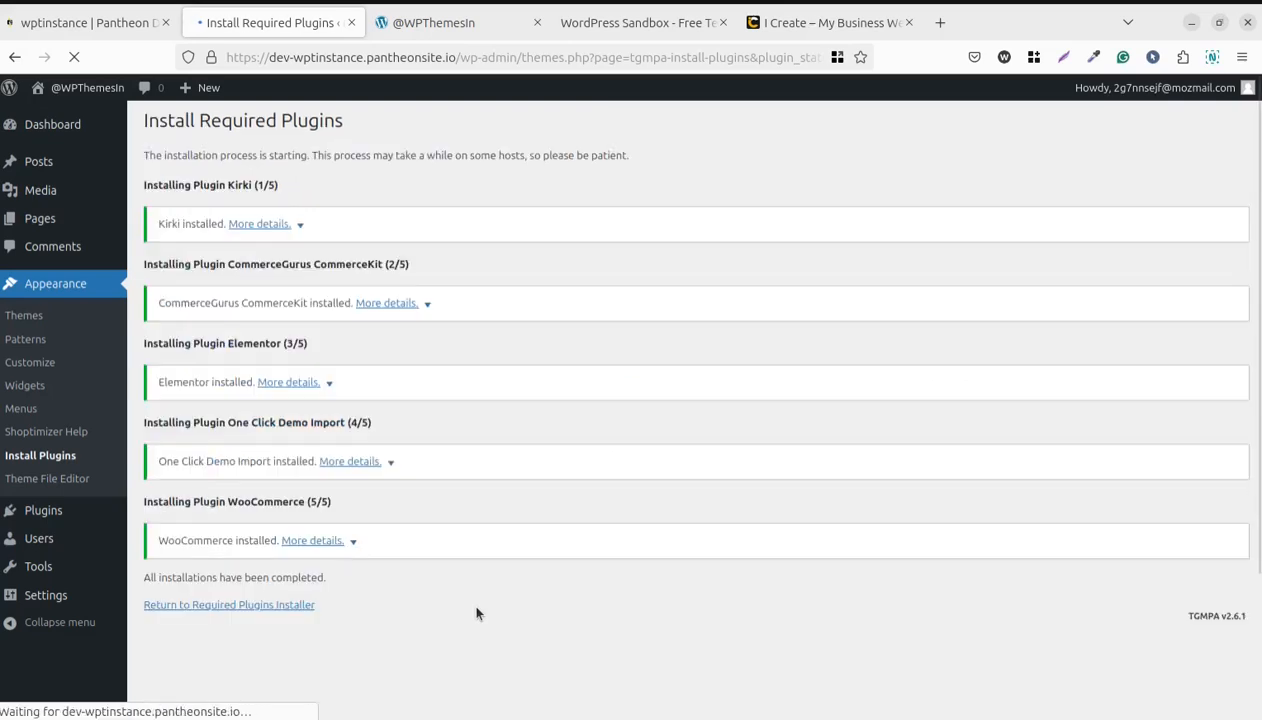
# Return to the required plugins list and bulk activate all five newly installed plugins.
pyautogui.click(253, 606)
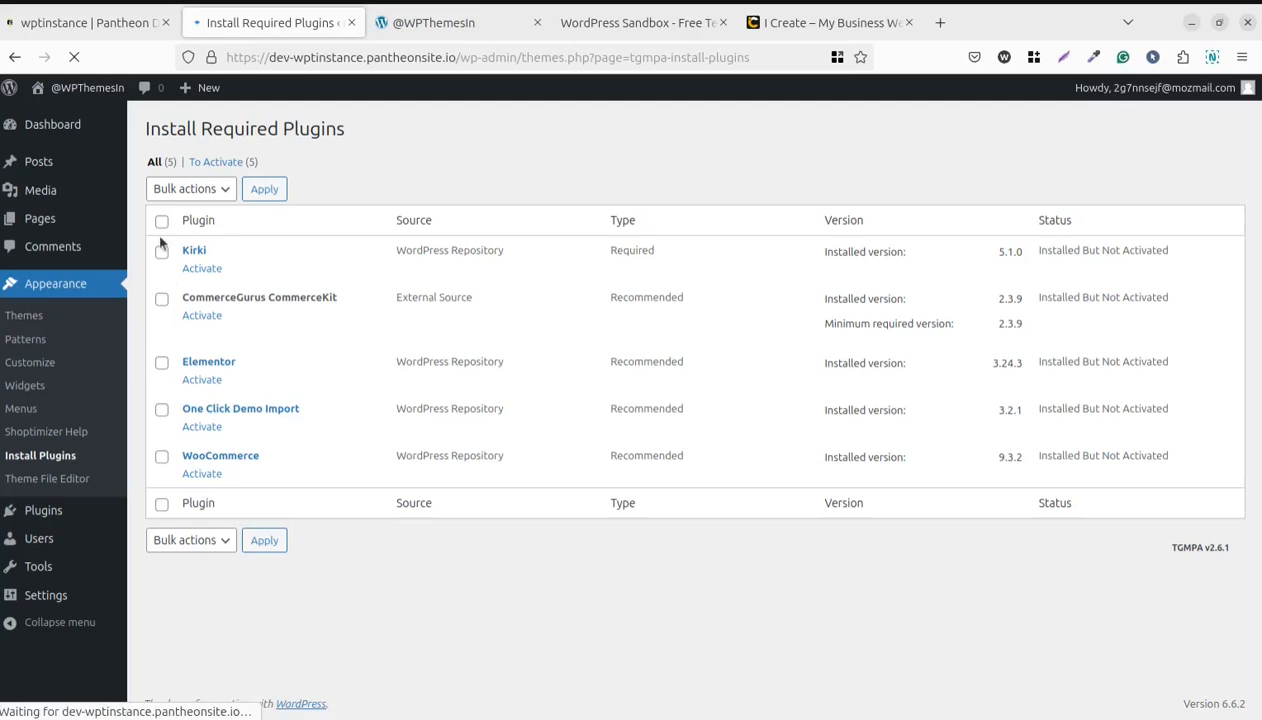
pyautogui.click(161, 220)
pyautogui.click(185, 190)
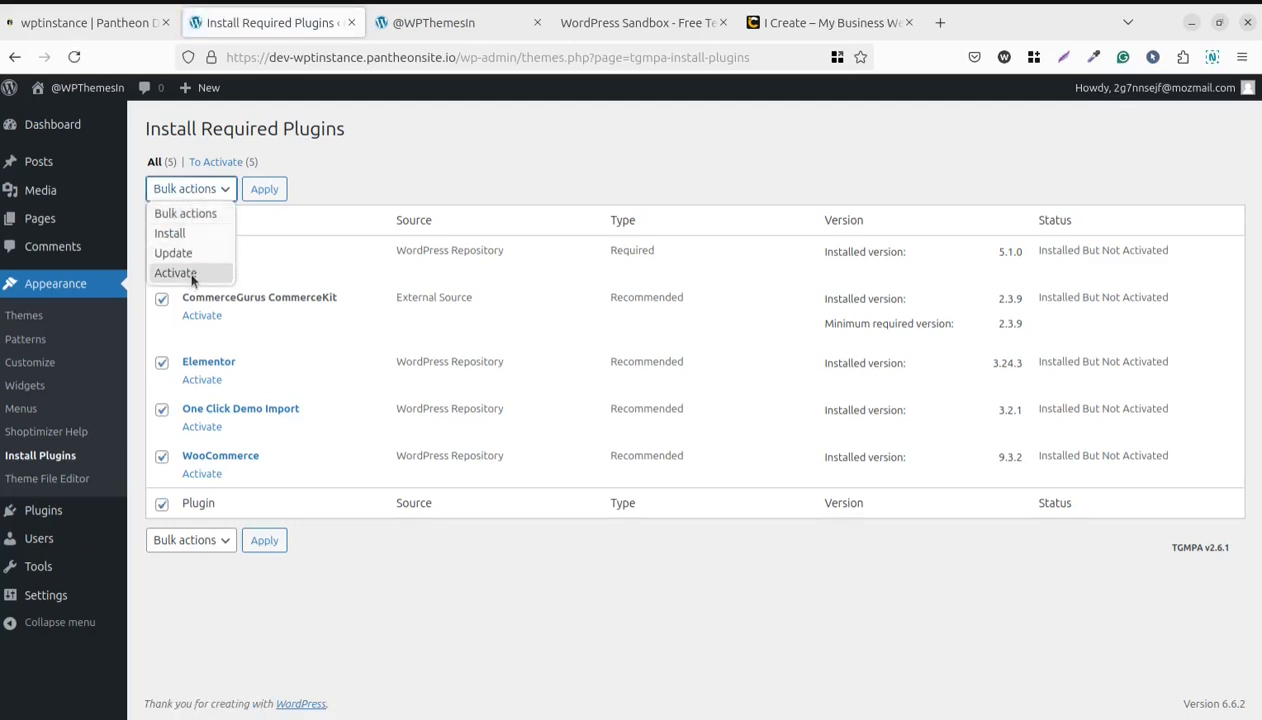
pyautogui.click(178, 272)
pyautogui.click(255, 192)
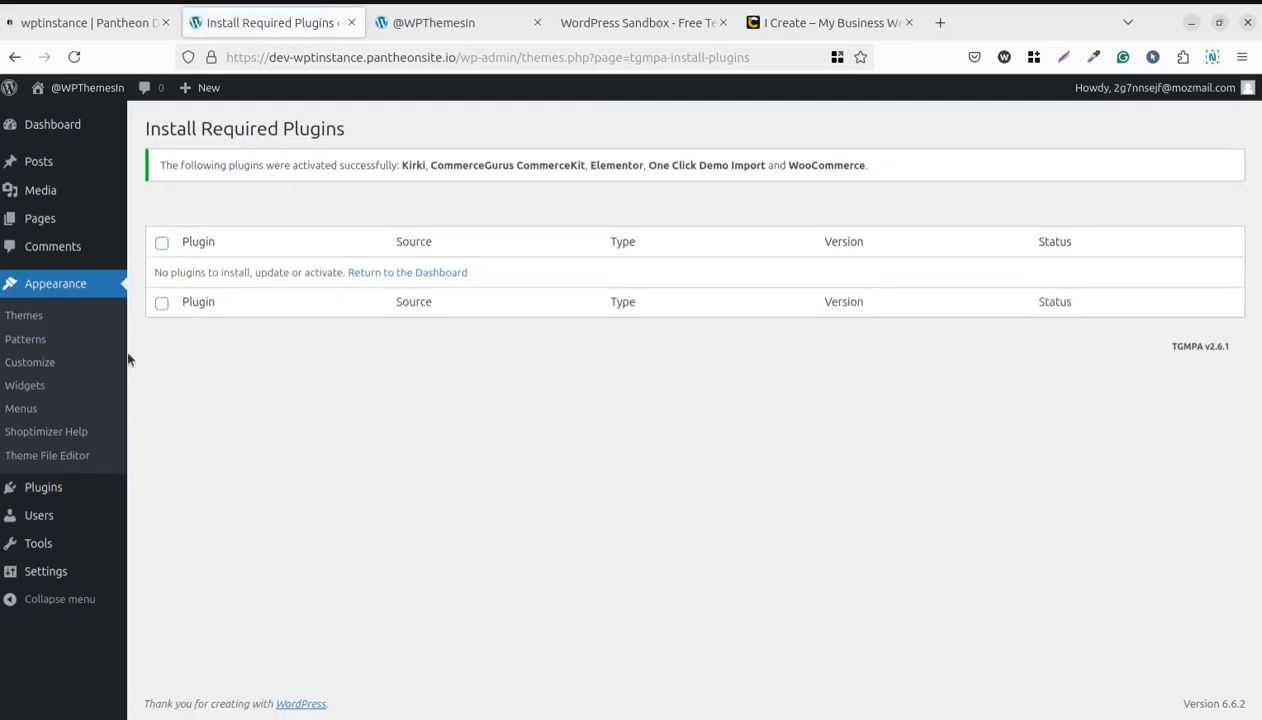
# Reload the site's front page in its open browser tab to check it with the Shoptimizer theme active.
pyautogui.click(410, 25)
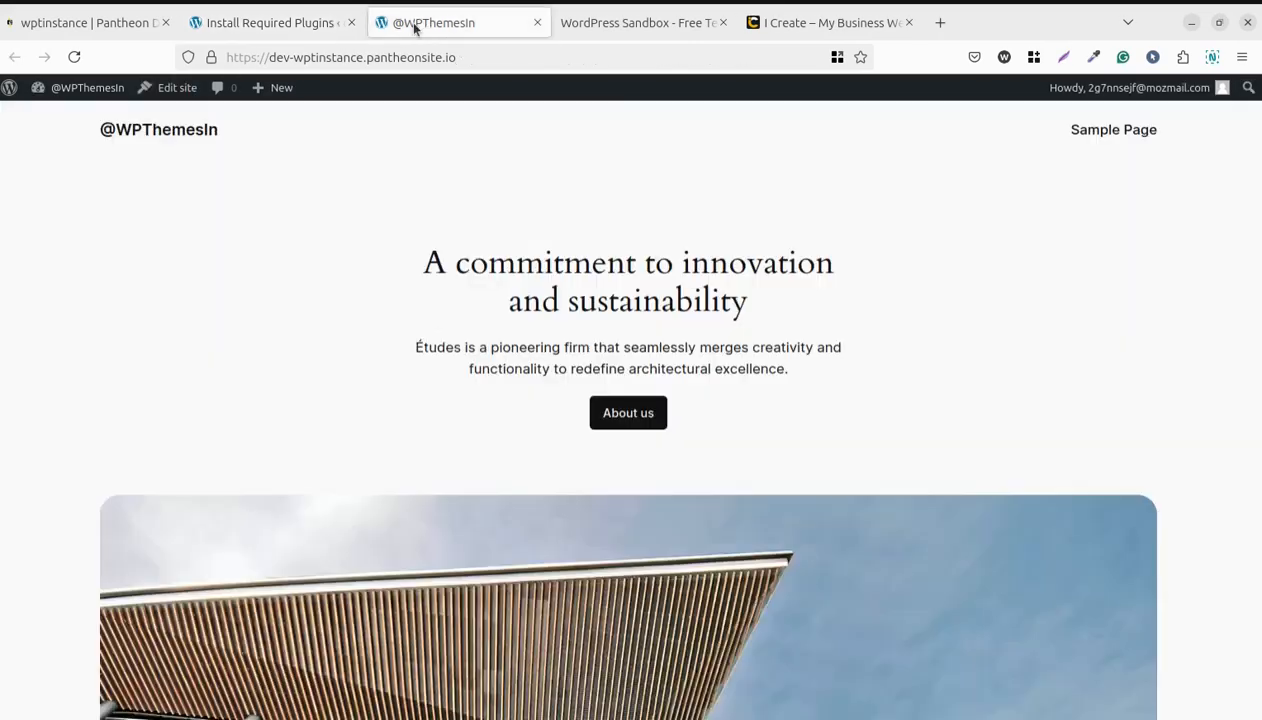
pyautogui.click(74, 57)
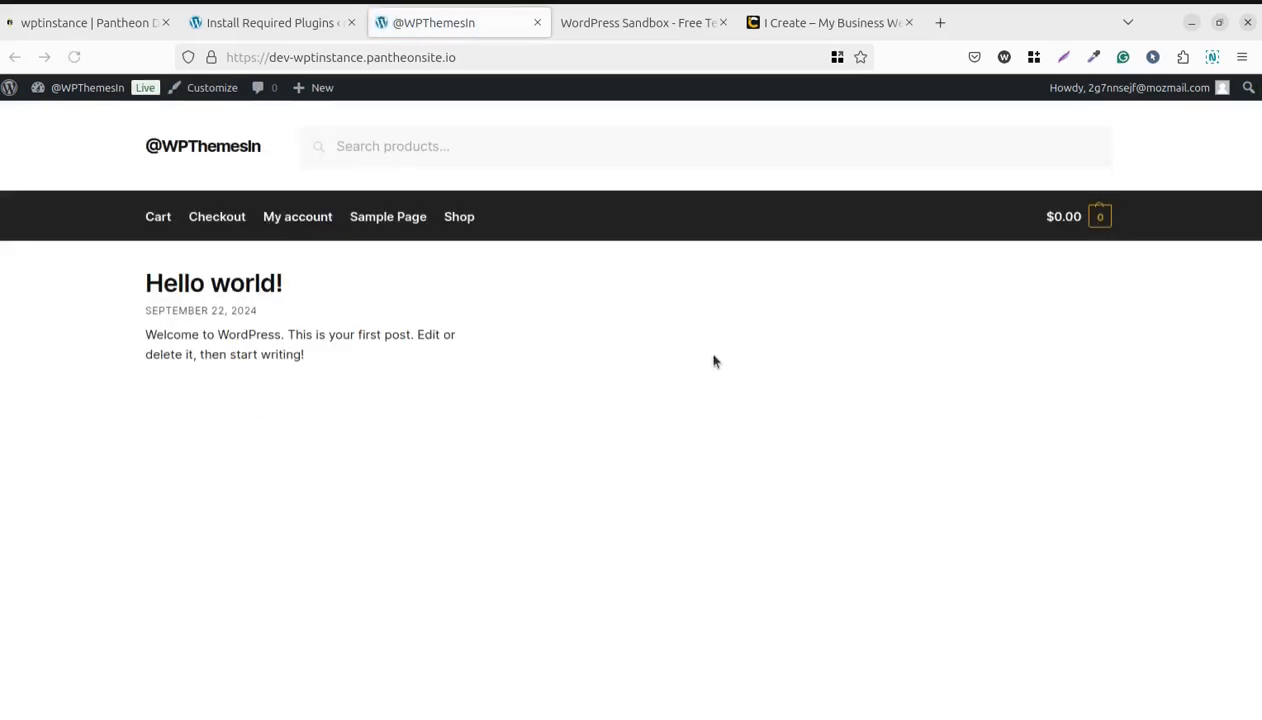
# Return to the WordPress admin, open the Dashboard and close the Elementor onboarding wizard.
pyautogui.click(267, 22)
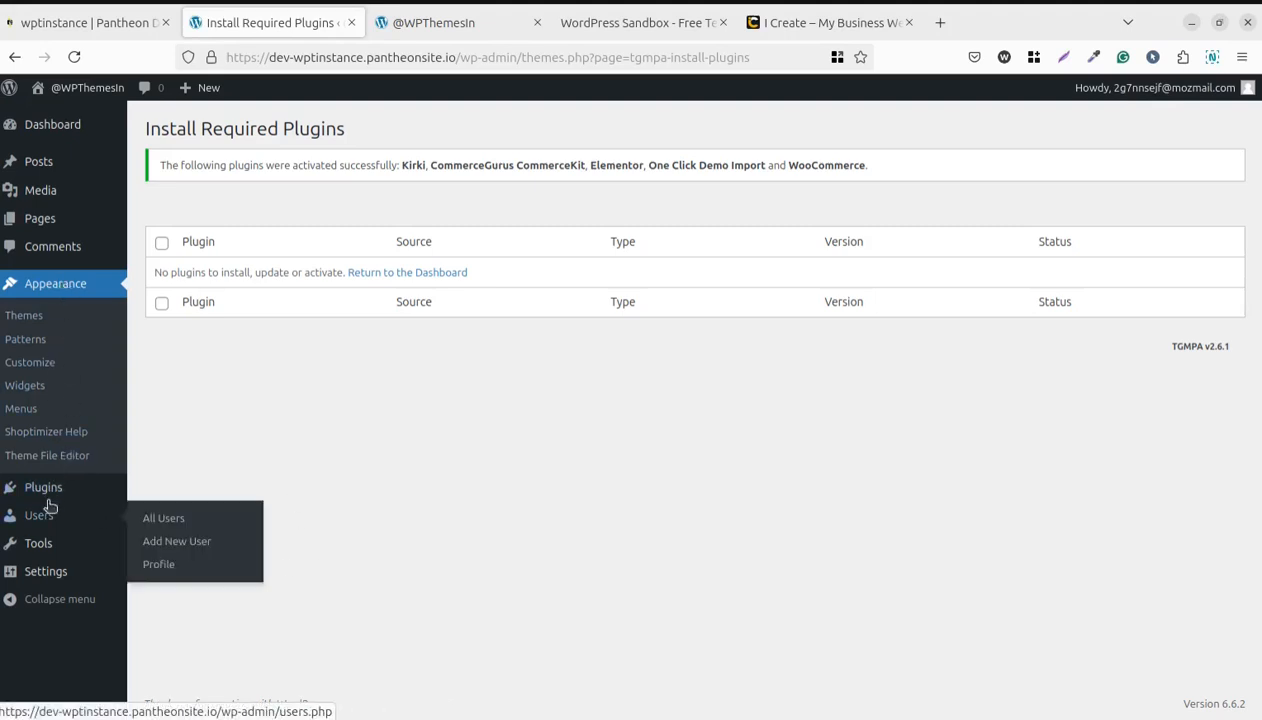
pyautogui.moveTo(51, 554)
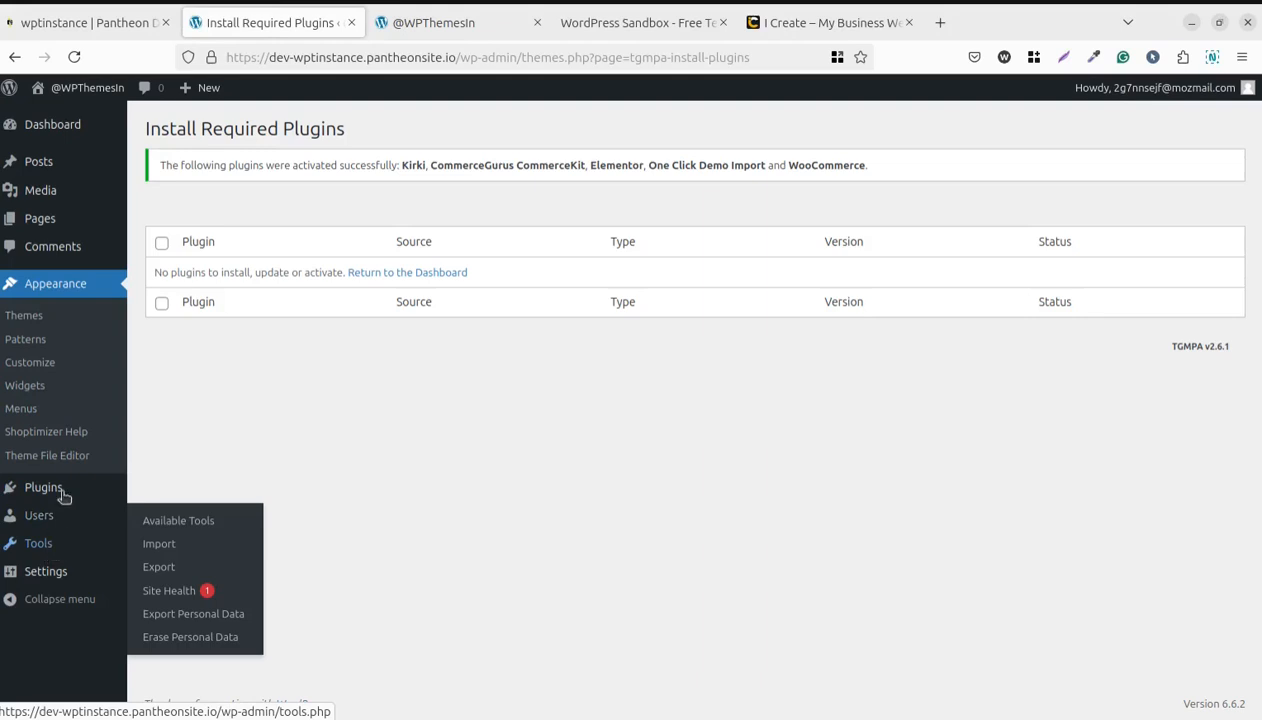
pyautogui.click(57, 131)
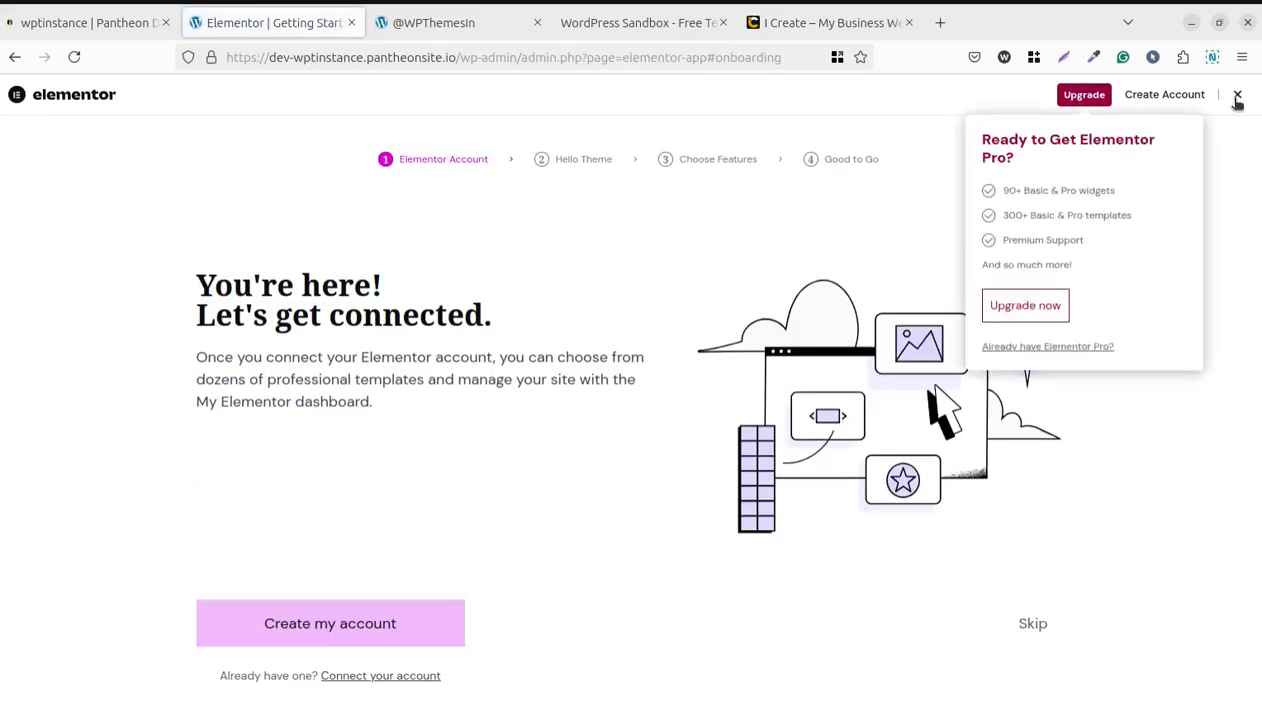
pyautogui.click(1236, 94)
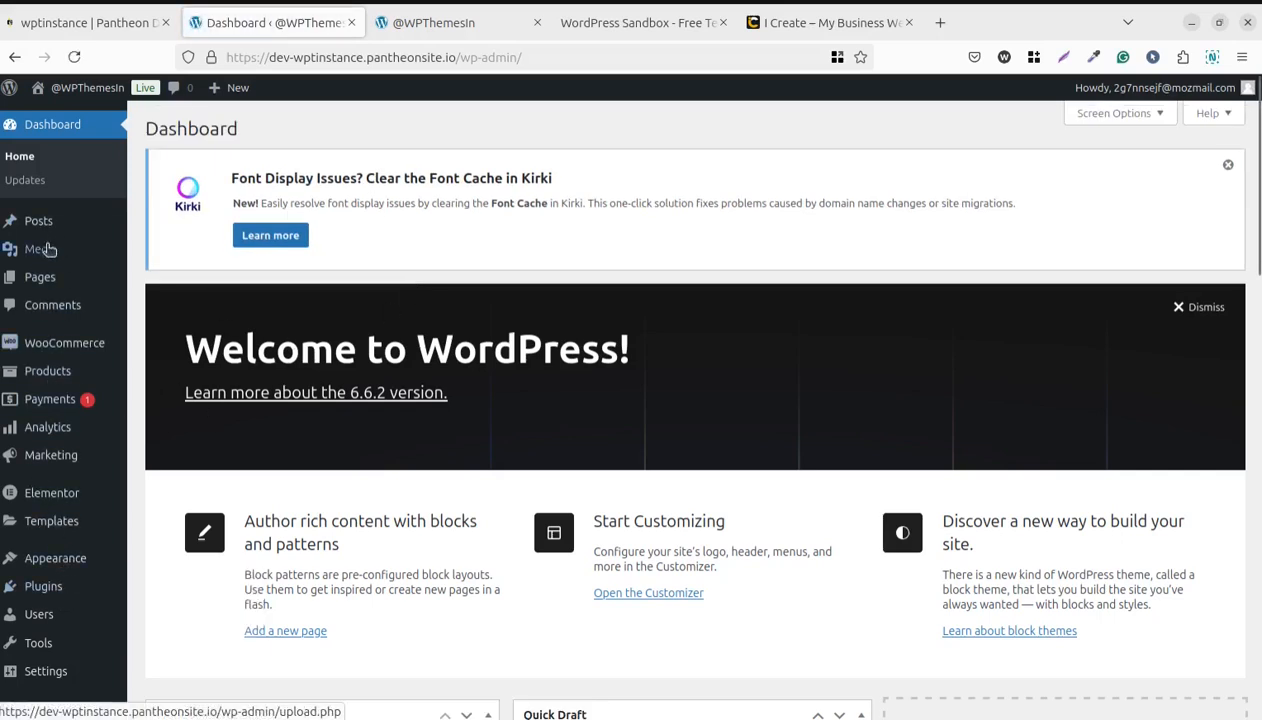
# Import the Shoptimizer demo data with One Click Demo Import, without adding the recommended WPForms, All in One SEO or MonsterInsights plugins.
pyautogui.moveTo(37, 578)
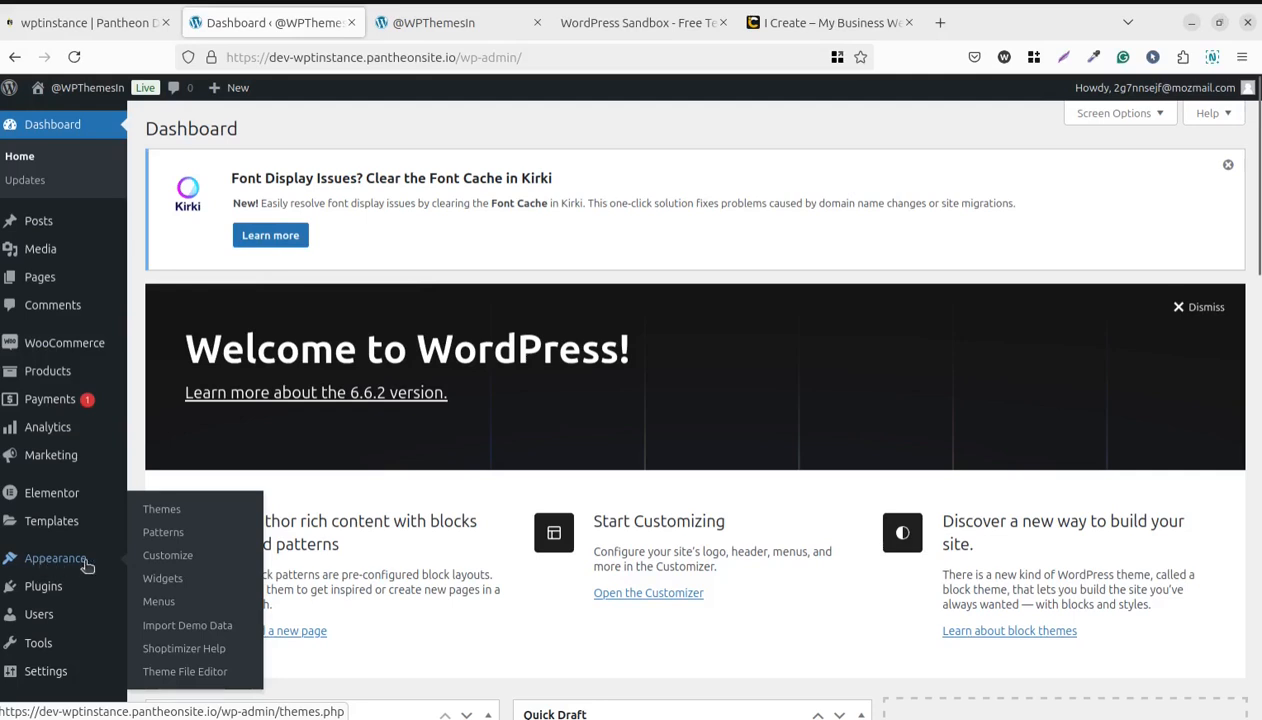
pyautogui.click(190, 632)
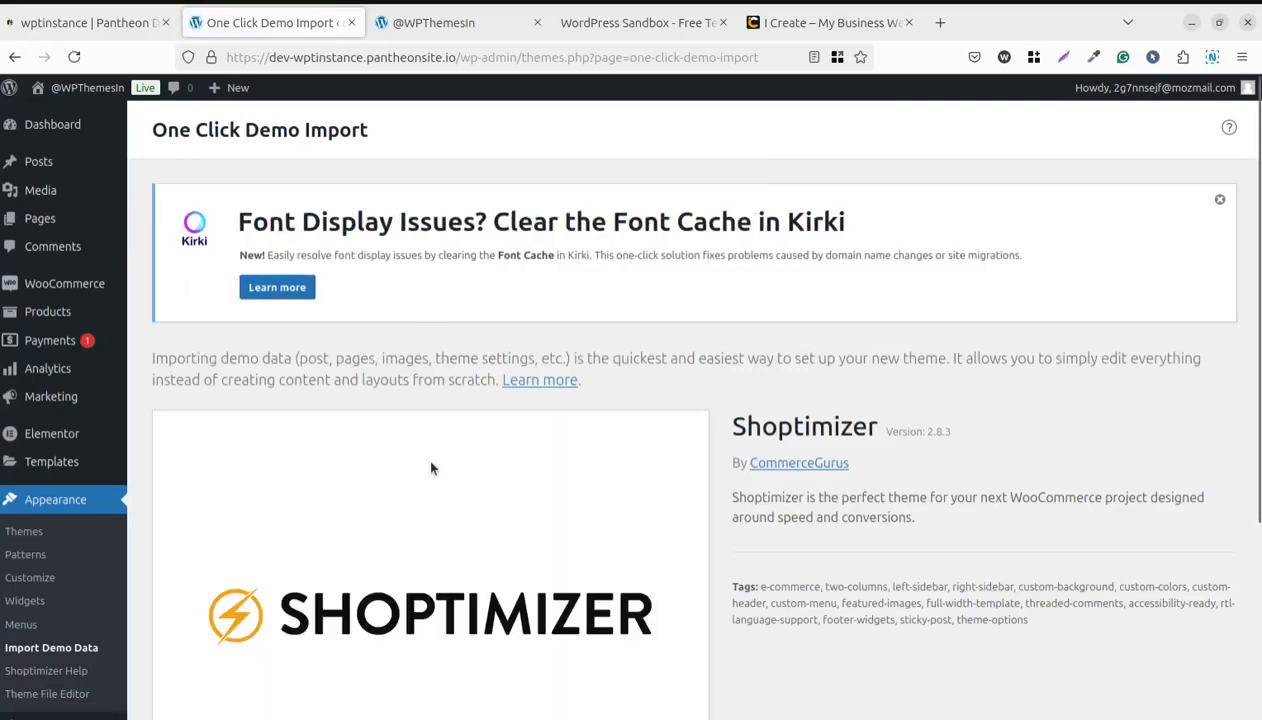
pyautogui.scroll(-3, 431, 468)
pyautogui.click(244, 615)
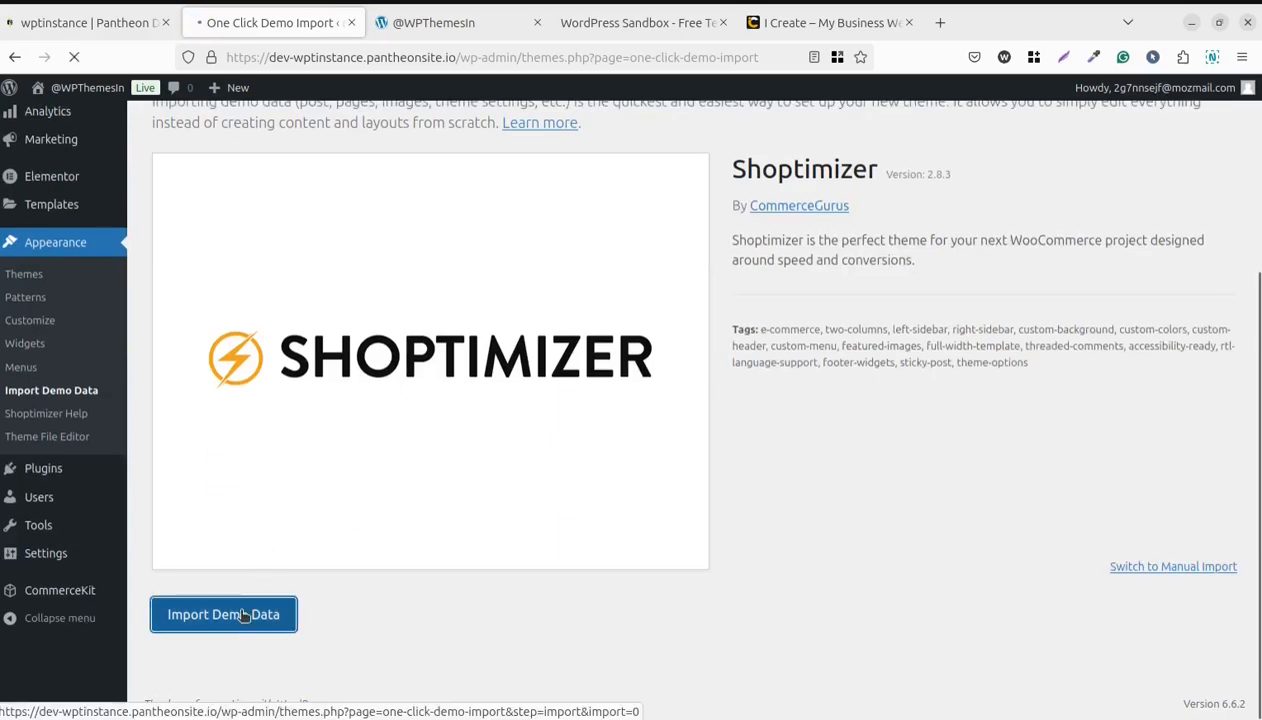
pyautogui.scroll(-3, 350, 450)
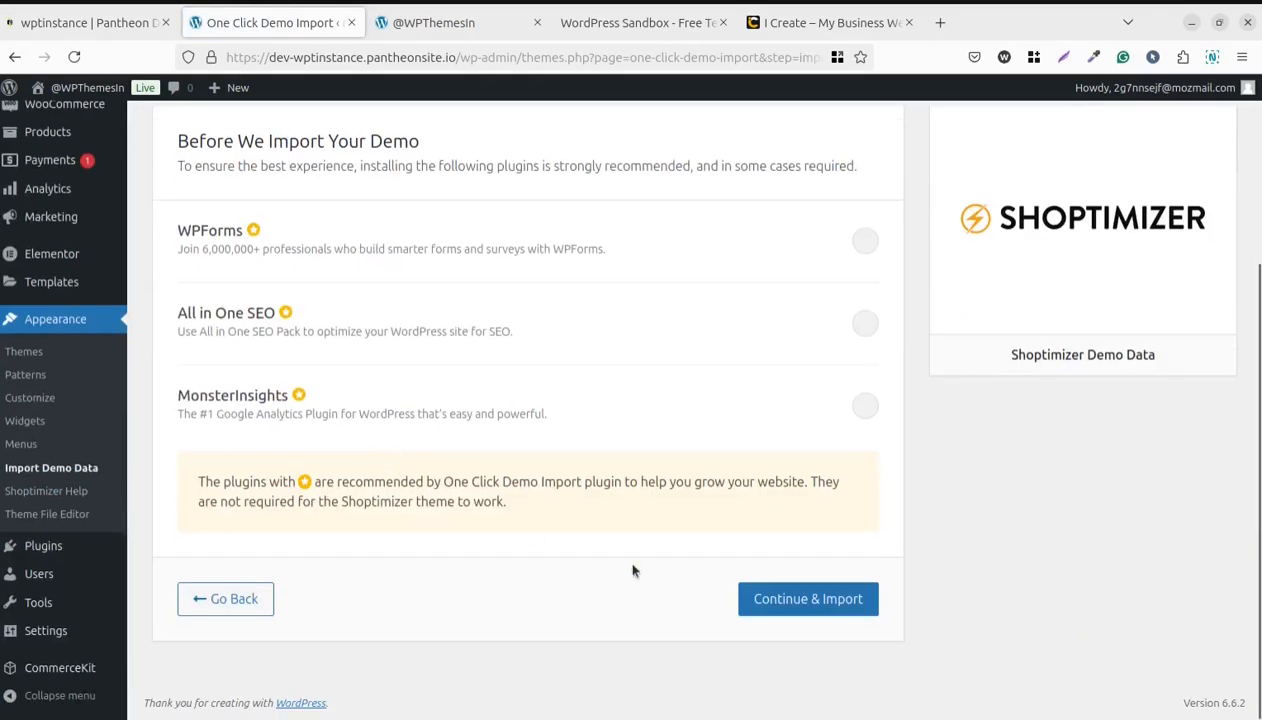
pyautogui.click(806, 603)
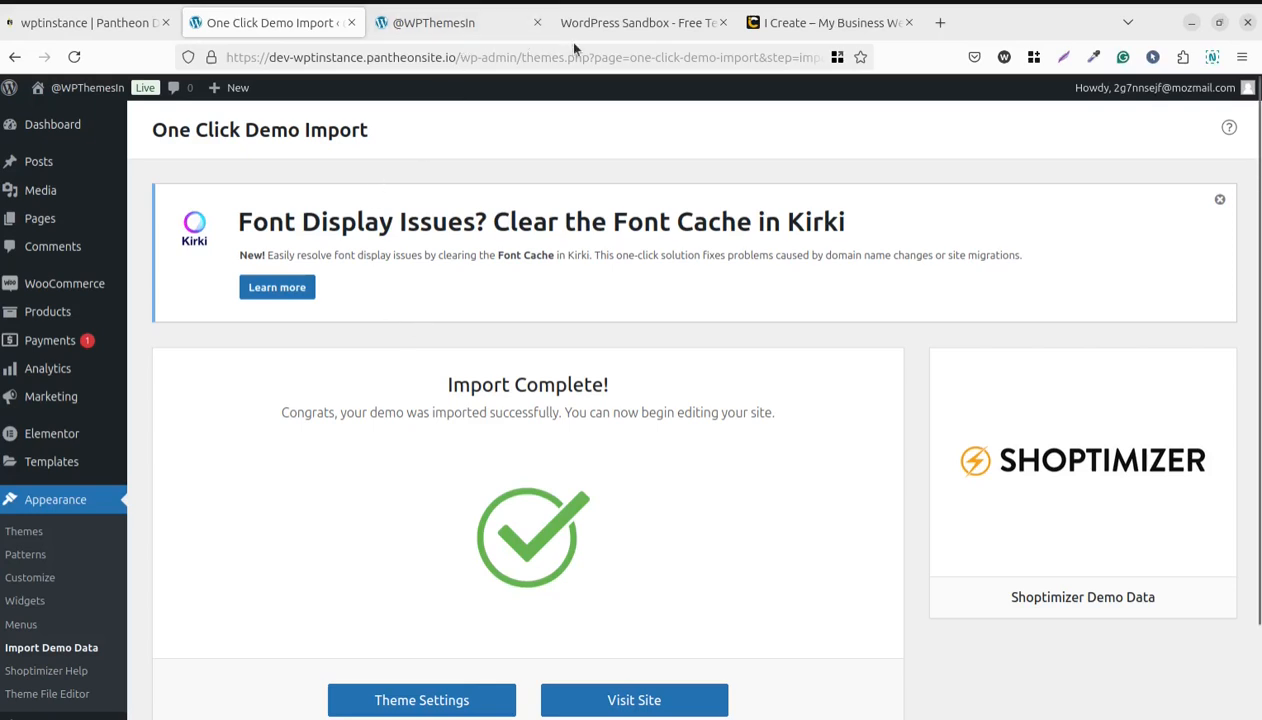
# Visit the site from the admin and examine the imported Shoptimizer home page, including its Women menu and product sections.
pyautogui.moveTo(80, 88)
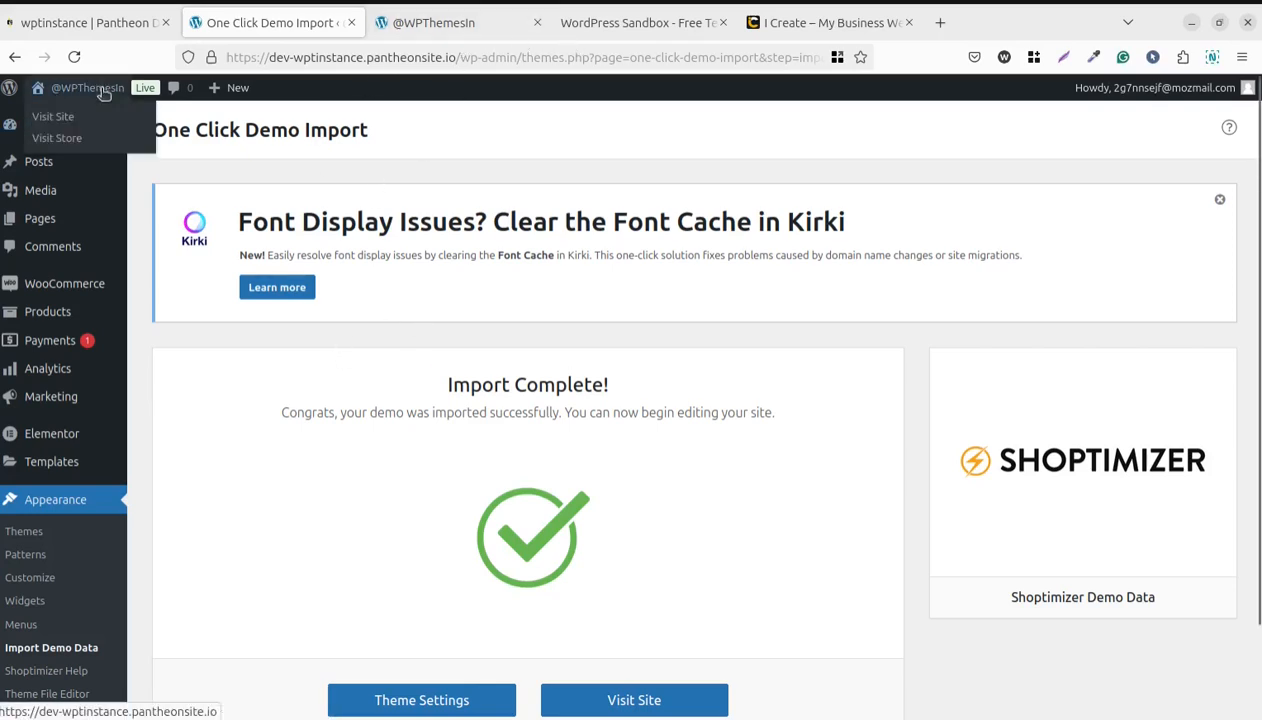
pyautogui.click(64, 118)
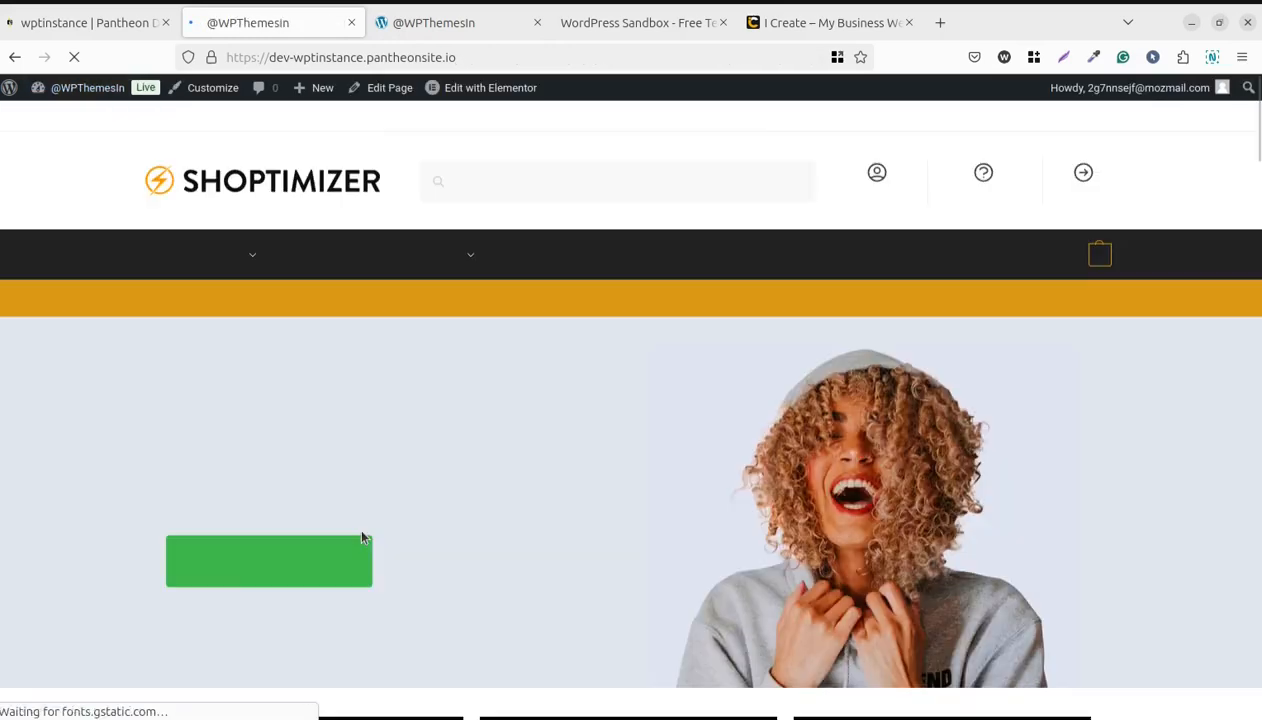
pyautogui.moveTo(248, 271)
pyautogui.scroll(-2, 943, 492)
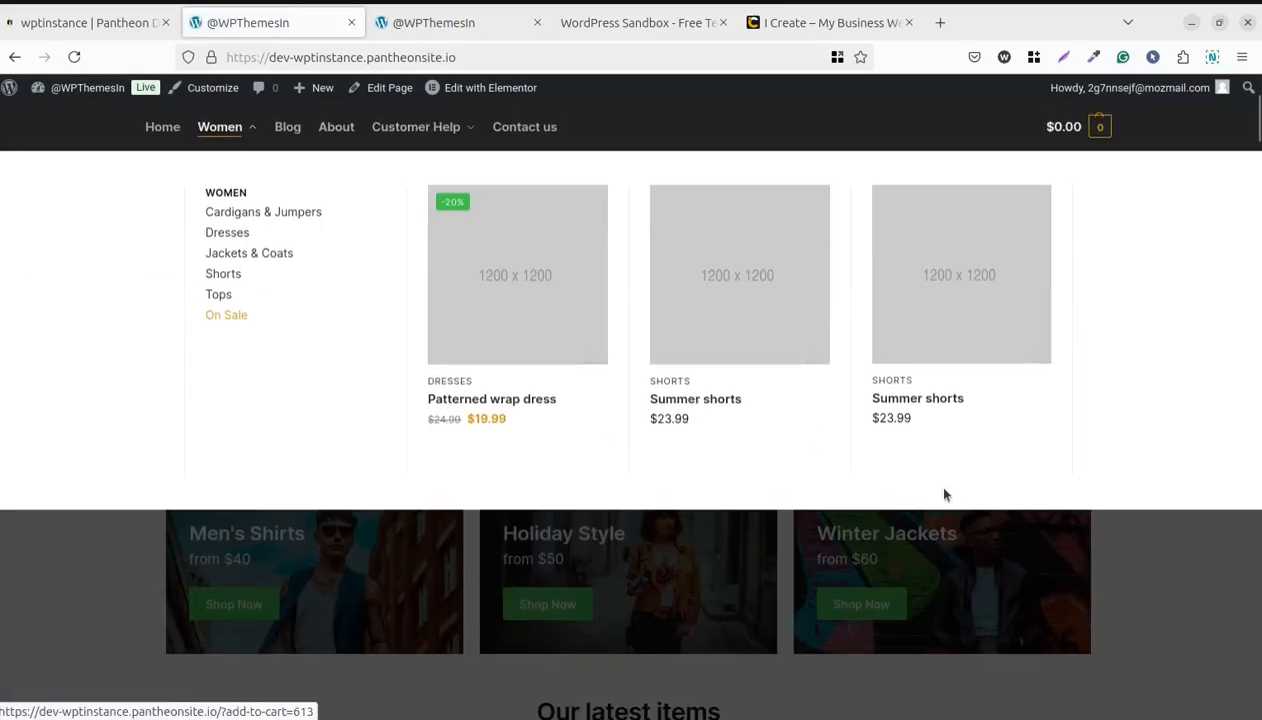
pyautogui.scroll(2, 240, 408)
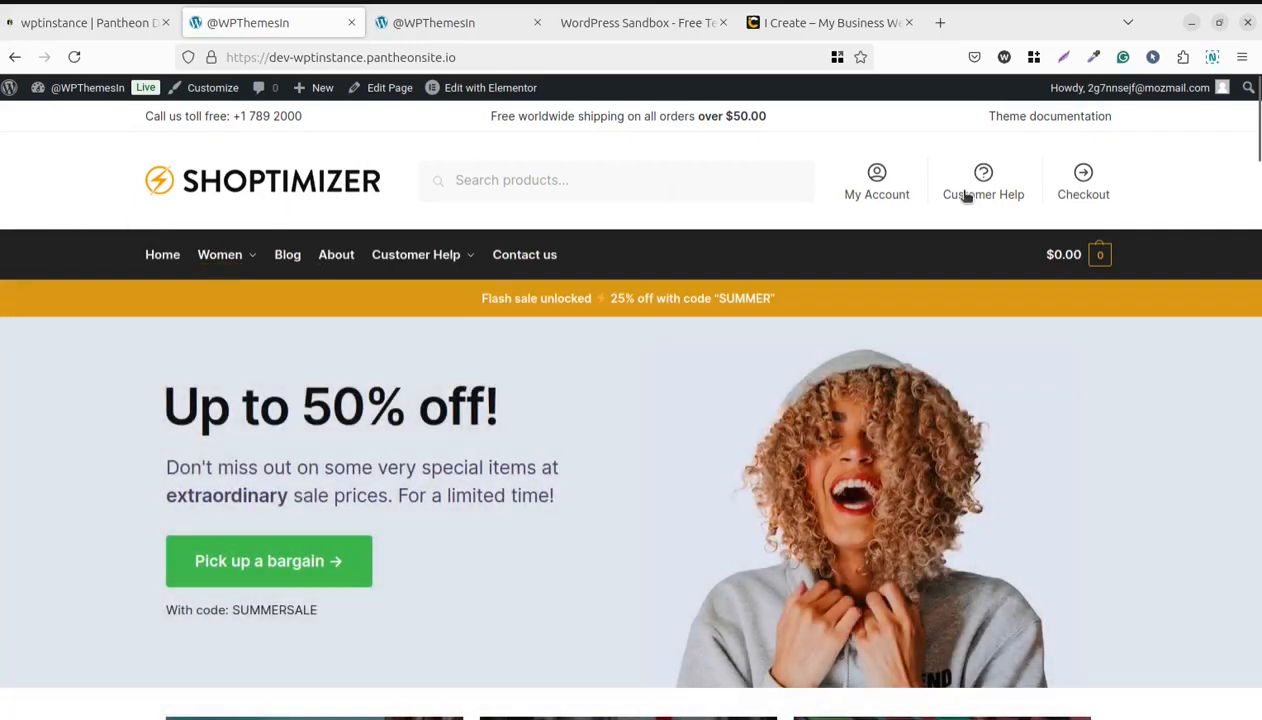
pyautogui.scroll(-6, 1173, 453)
pyautogui.scroll(4, 1171, 451)
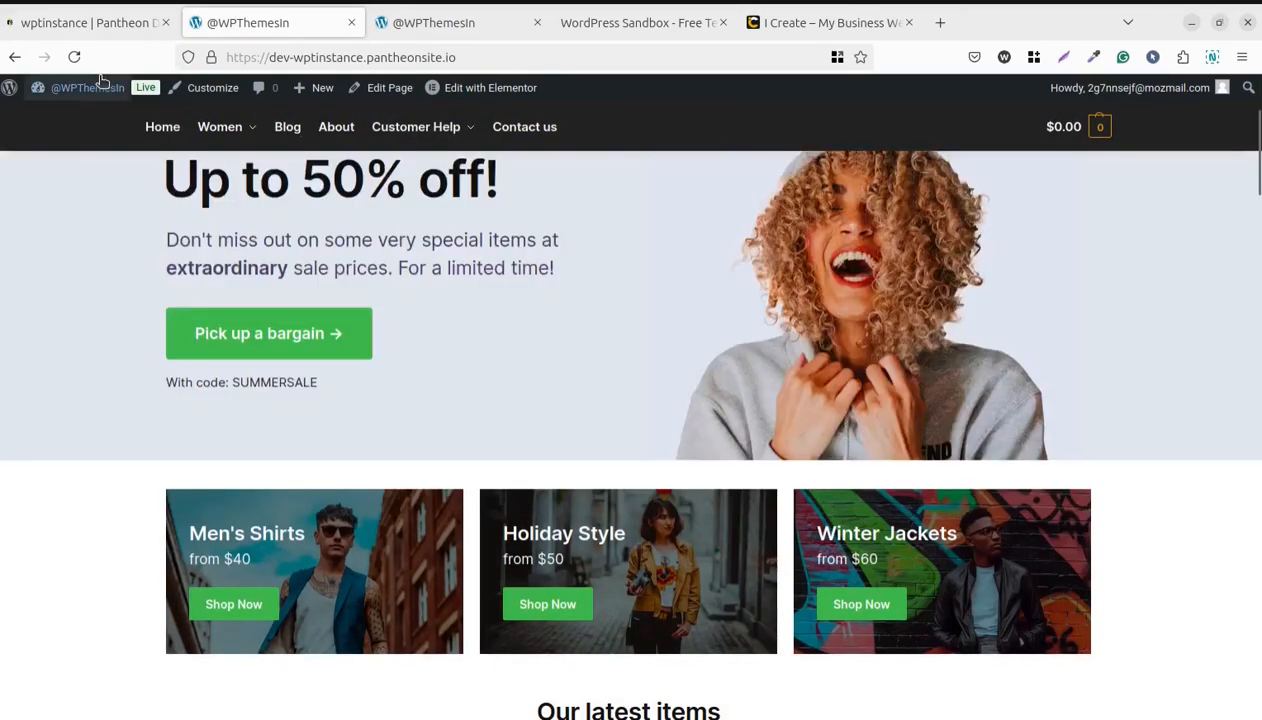
# Return from the storefront to the WordPress admin dashboard.
pyautogui.moveTo(80, 88)
pyautogui.click(73, 118)
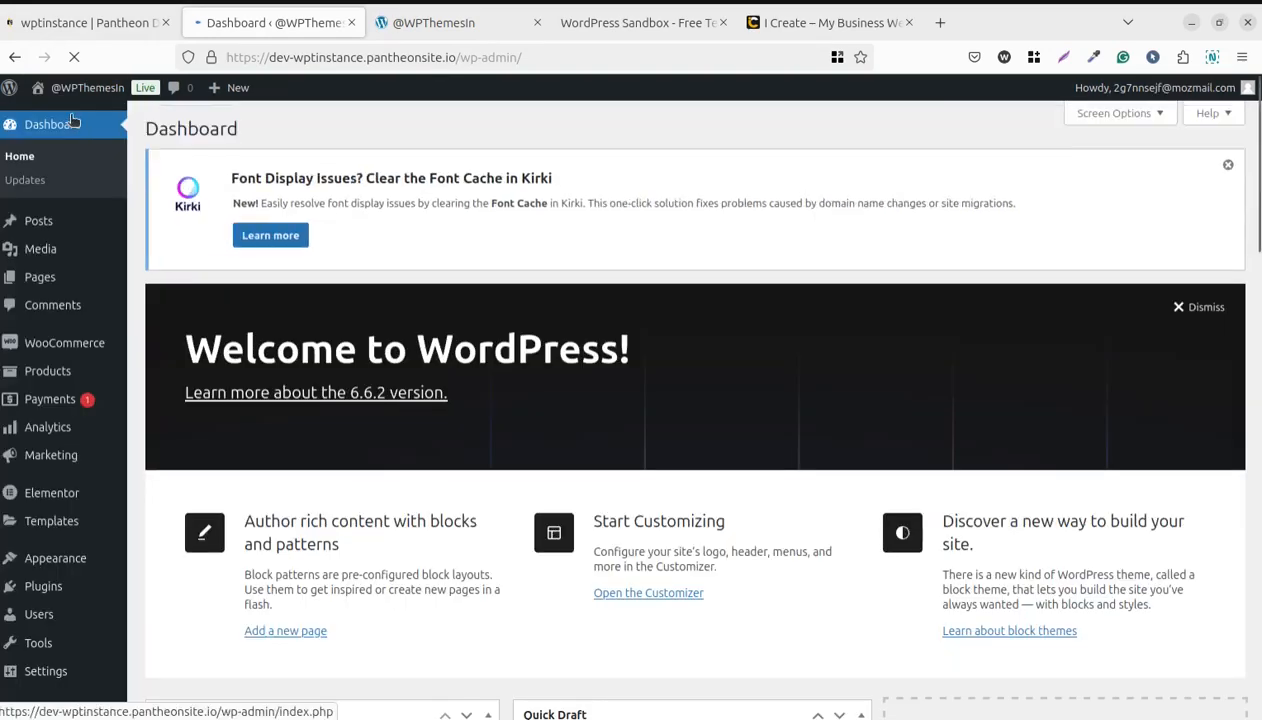
pyautogui.moveTo(107, 373)
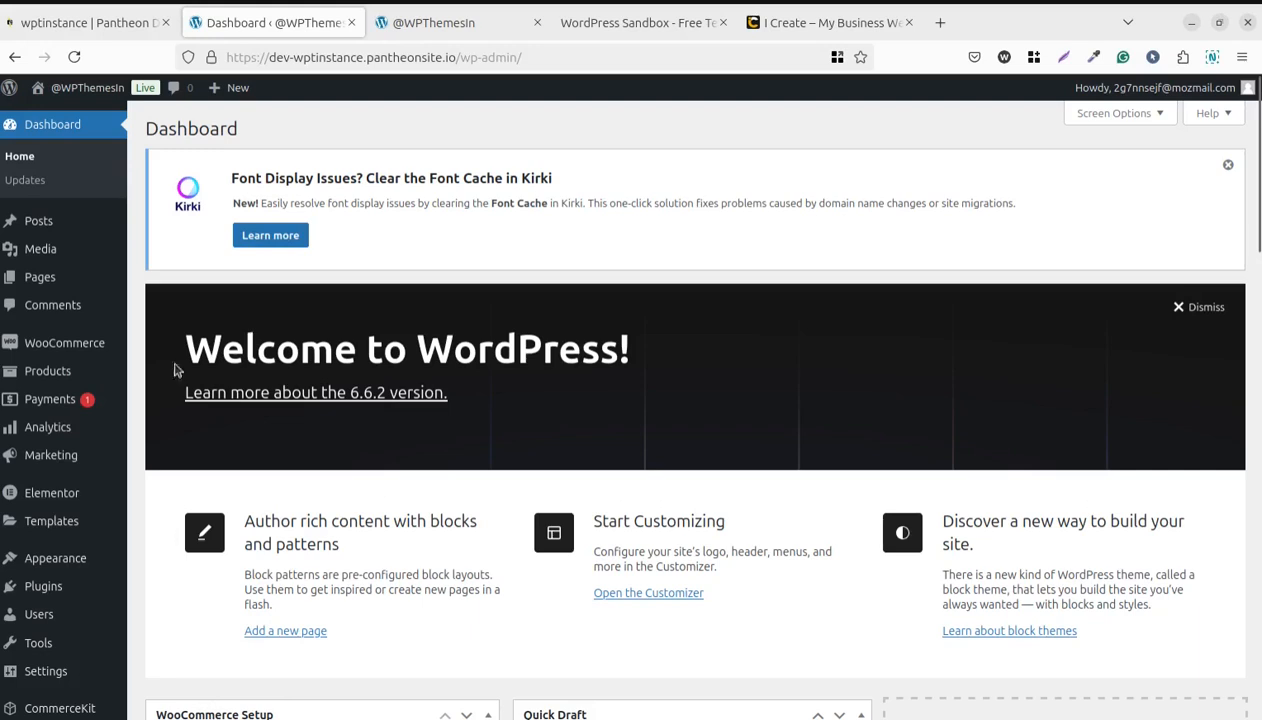
pyautogui.click(415, 22)
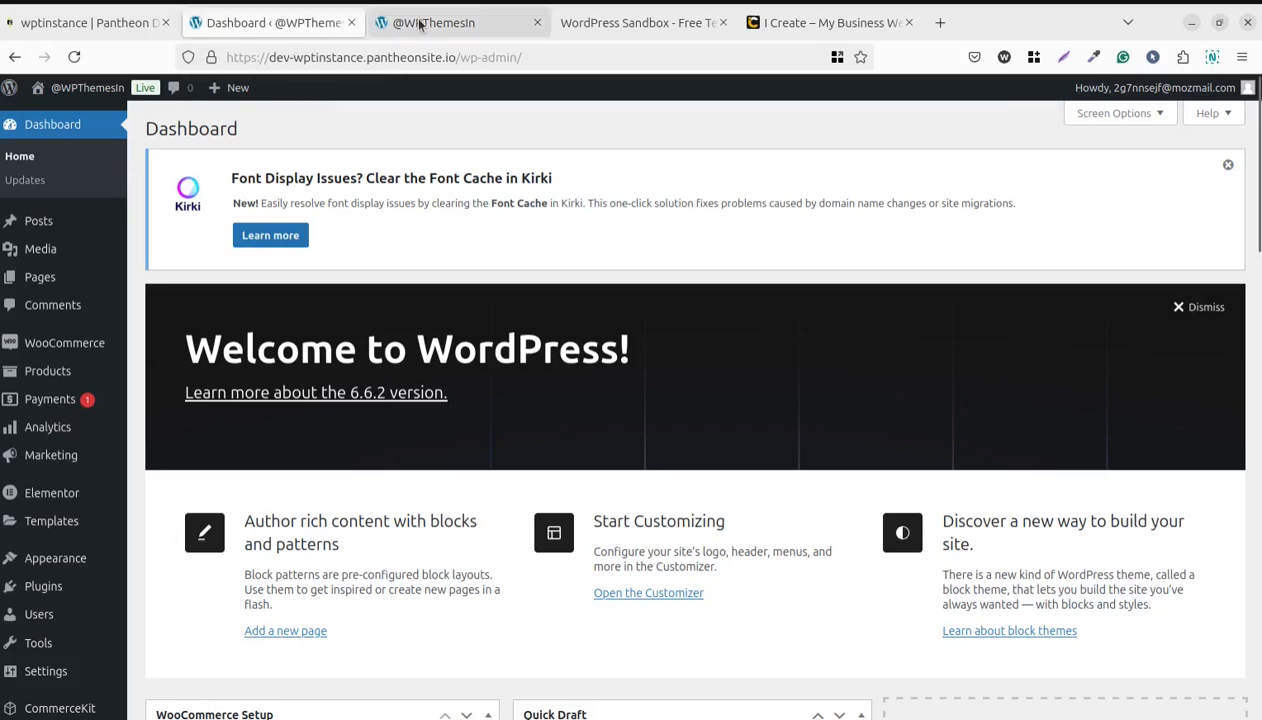
pyautogui.click(284, 18)
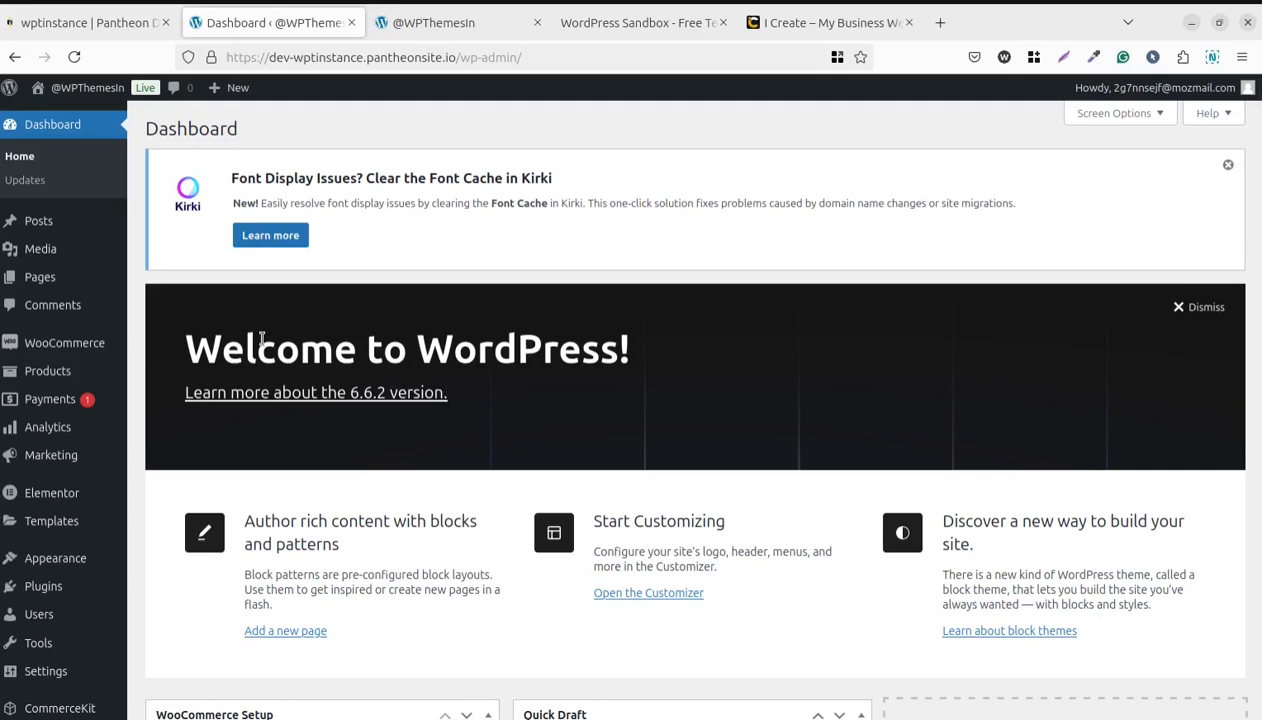
# In the Pantheon dashboard, review the Dev environment's database and files cloning options, then the paid plans offered for adding a custom domain.
pyautogui.click(14, 20)
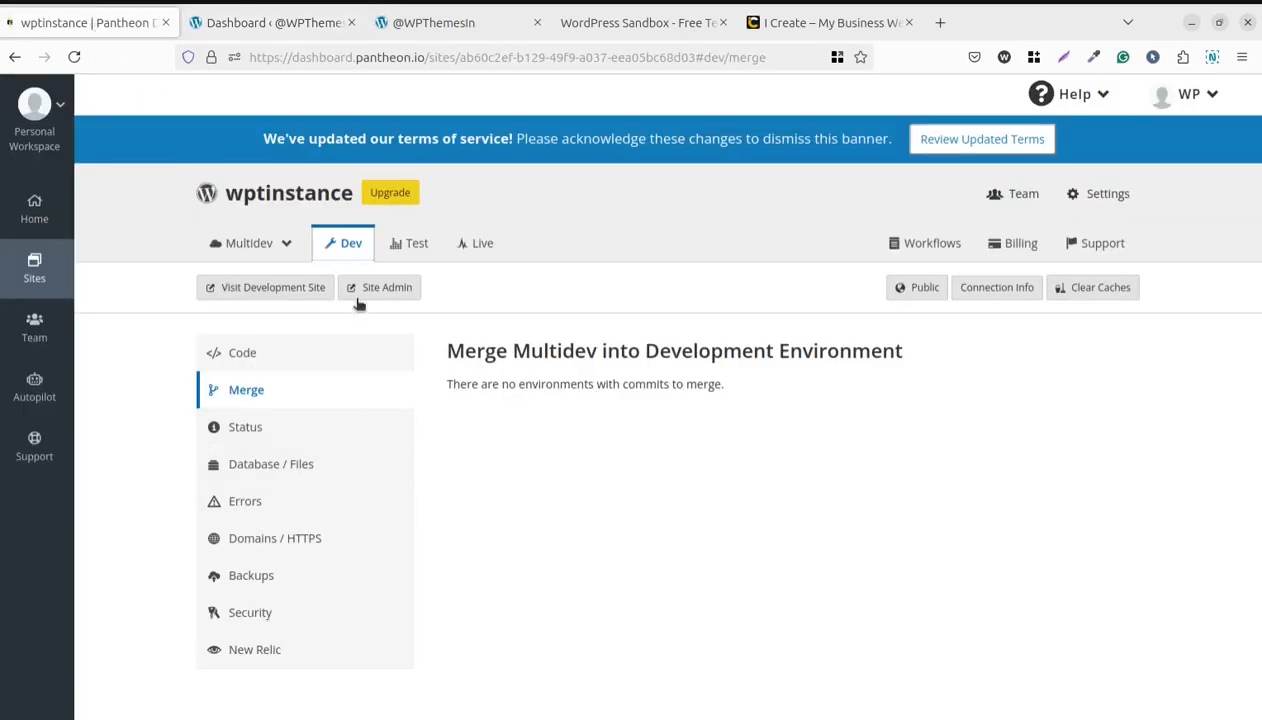
pyautogui.click(265, 464)
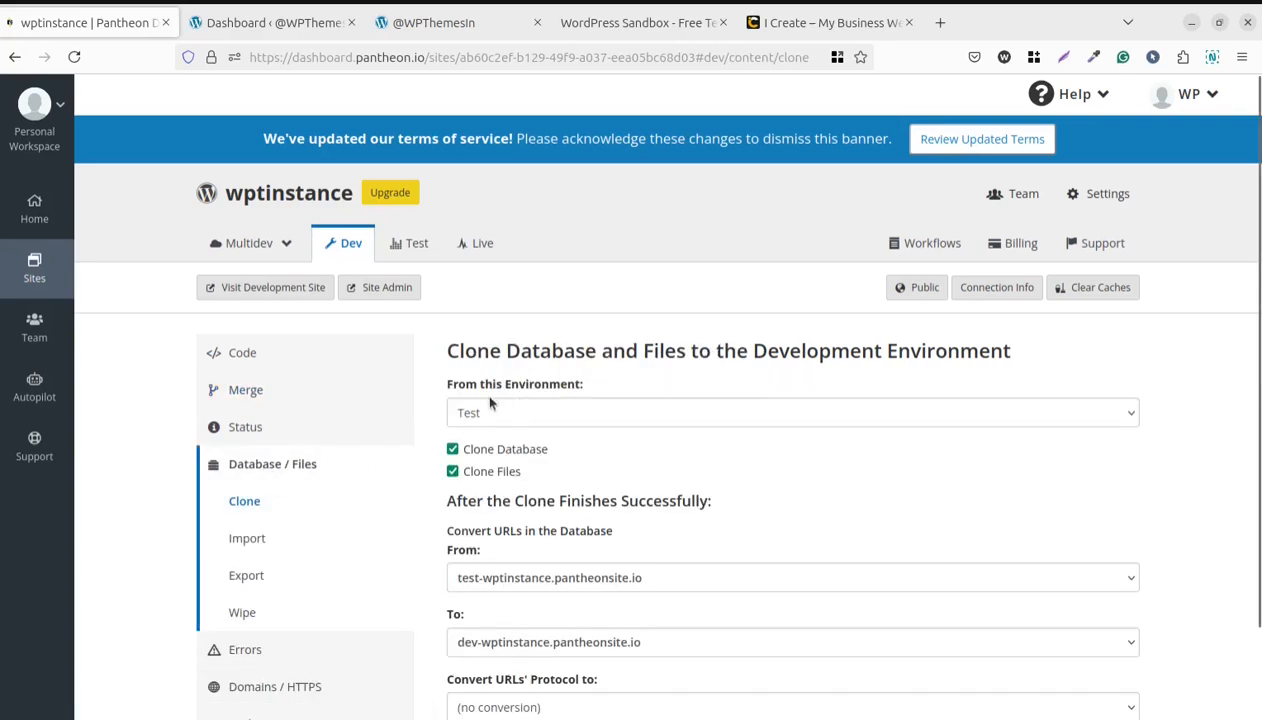
pyautogui.click(405, 255)
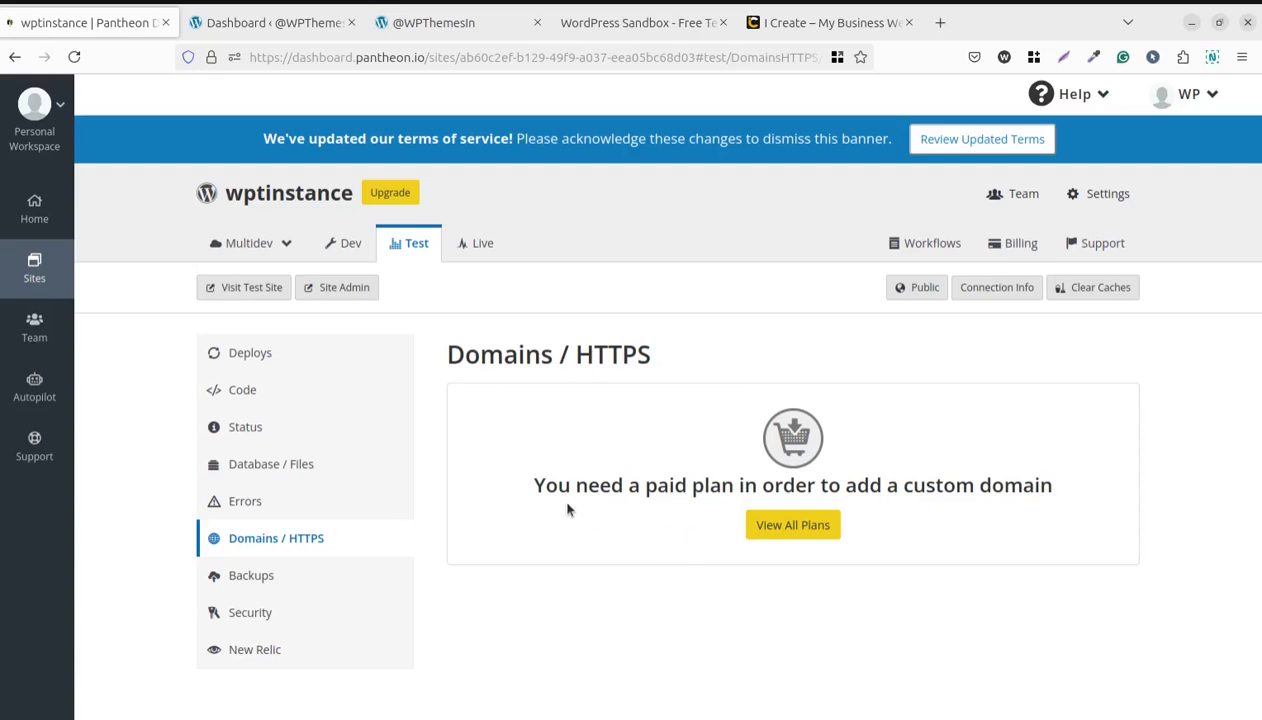
pyautogui.click(775, 529)
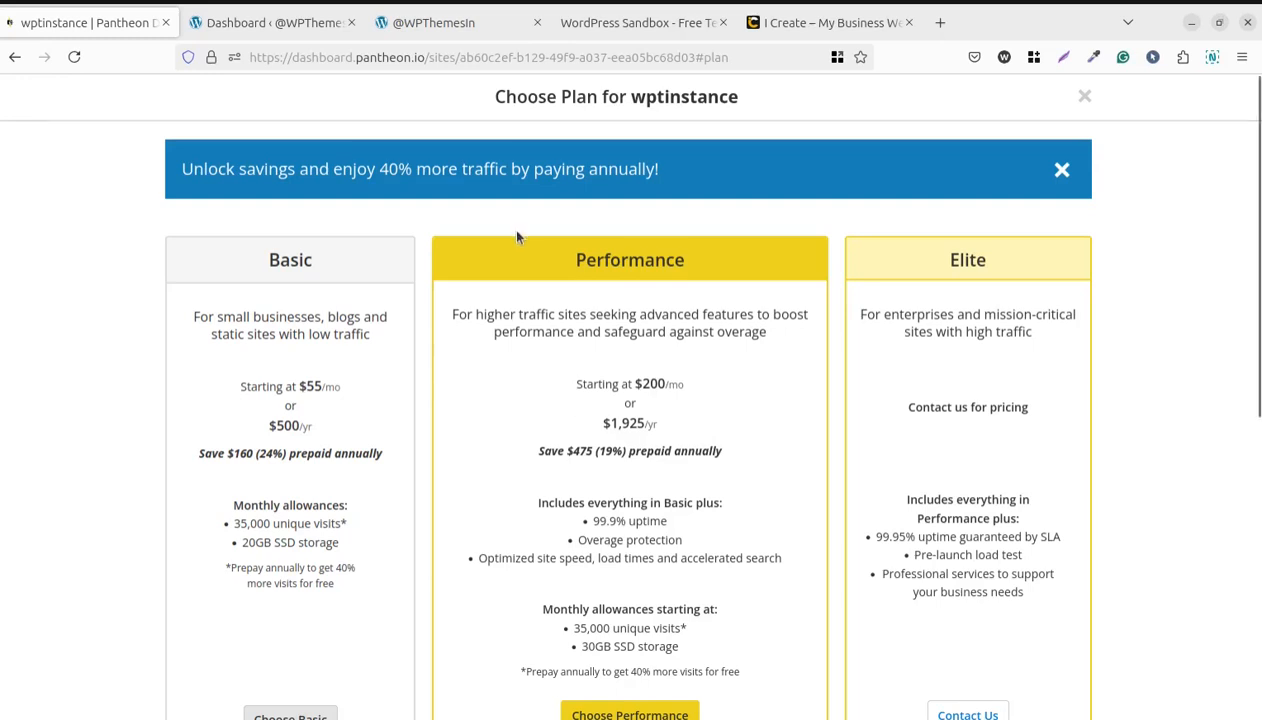
# Switch to the older front page tab and reload it to view the imported demo content.
pyautogui.click(423, 24)
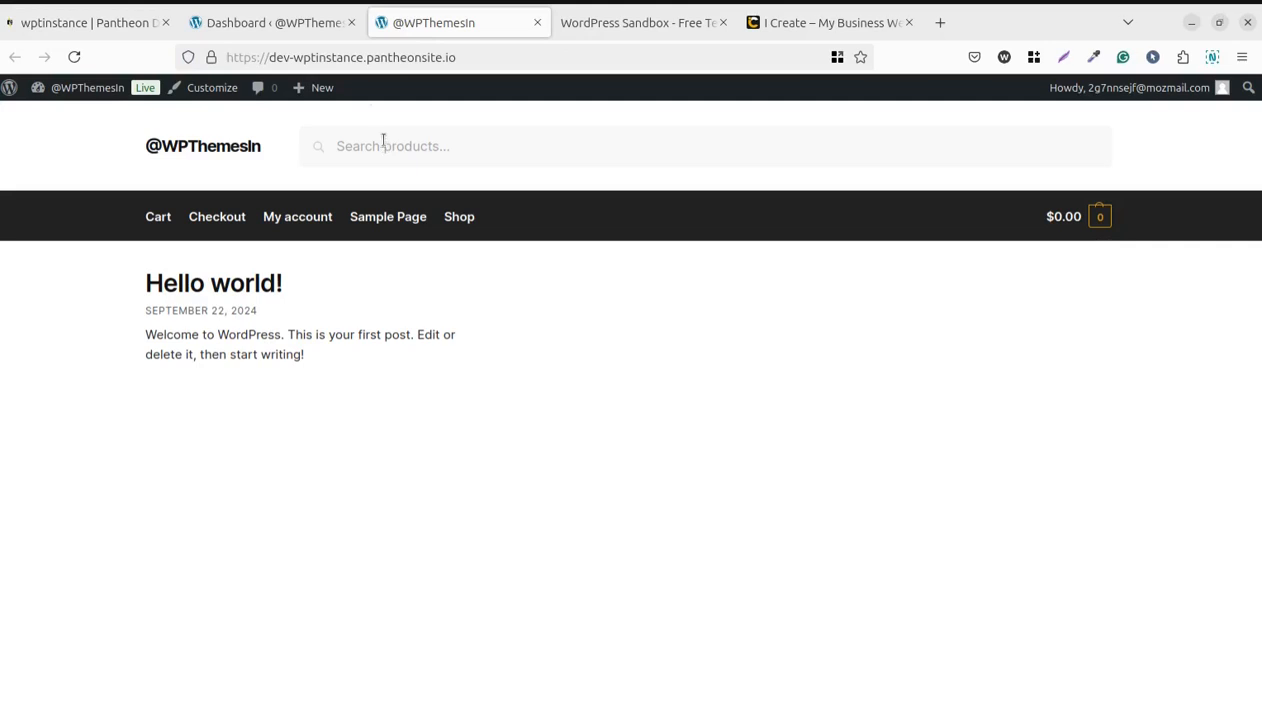
pyautogui.click(75, 57)
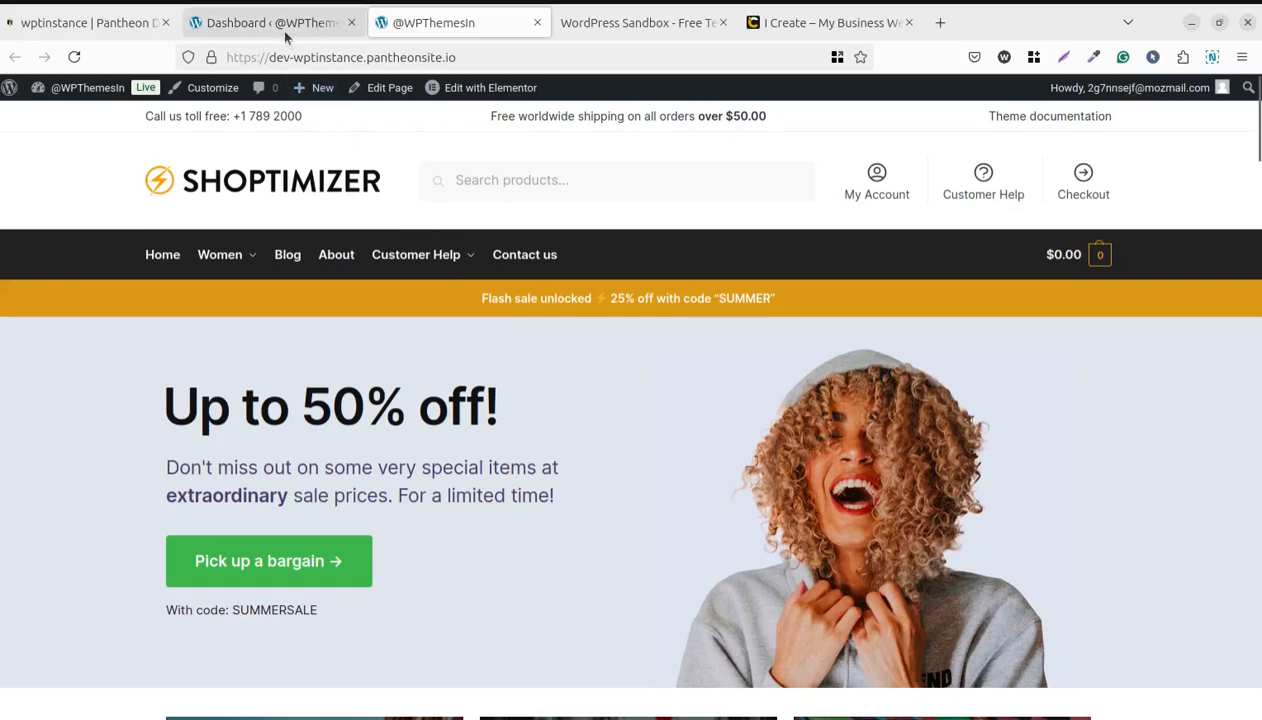
# Return to the Pantheon site dashboard, leave the plan selection page and review the Dev and Test environments.
pyautogui.click(106, 28)
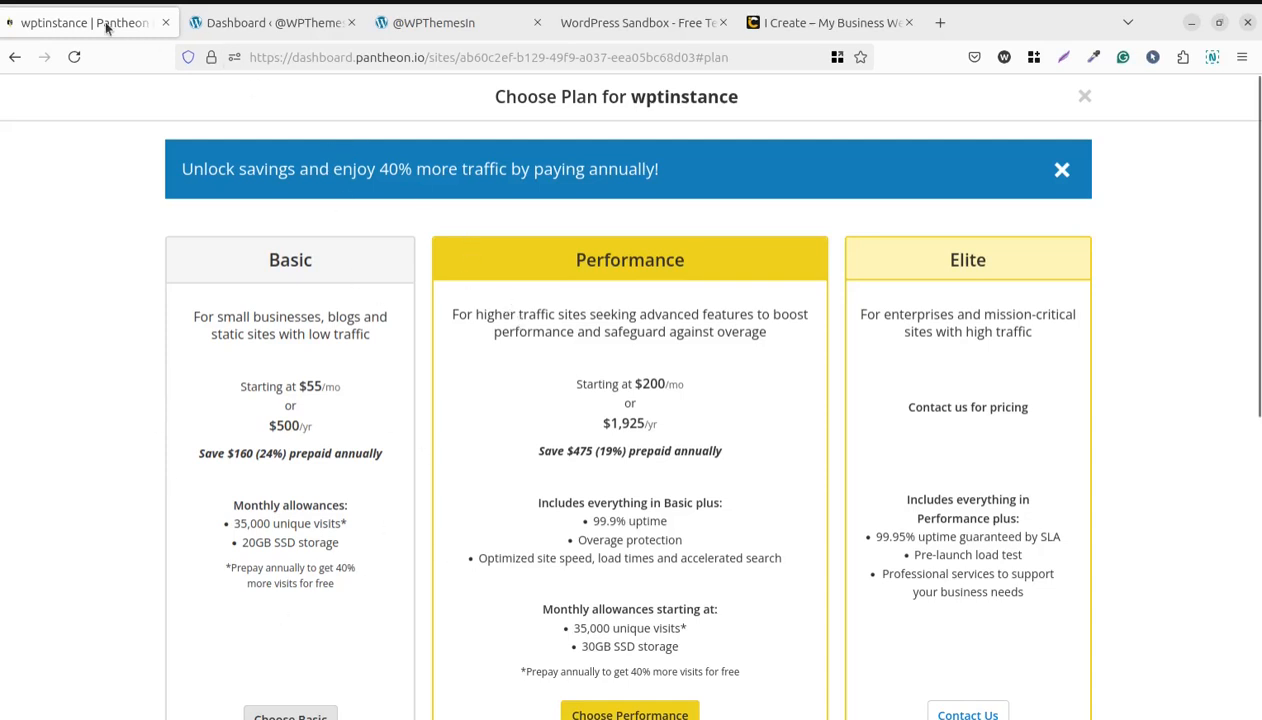
pyautogui.click(15, 57)
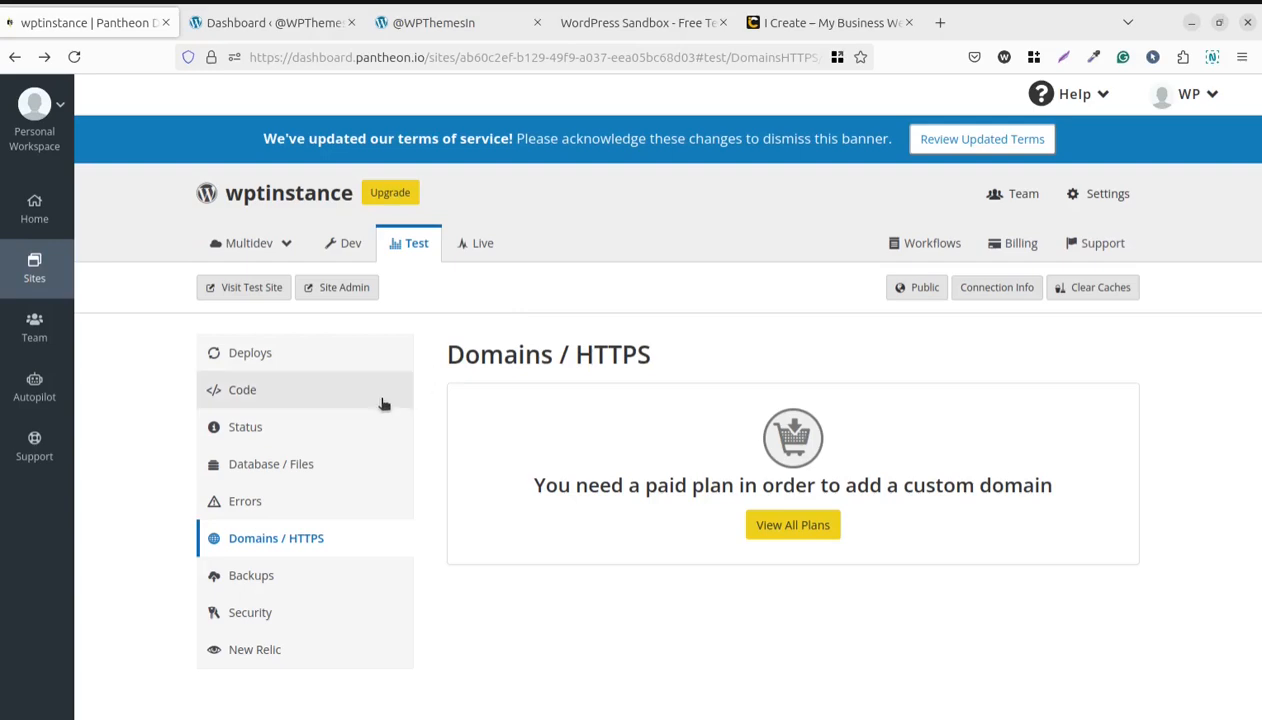
pyautogui.click(350, 250)
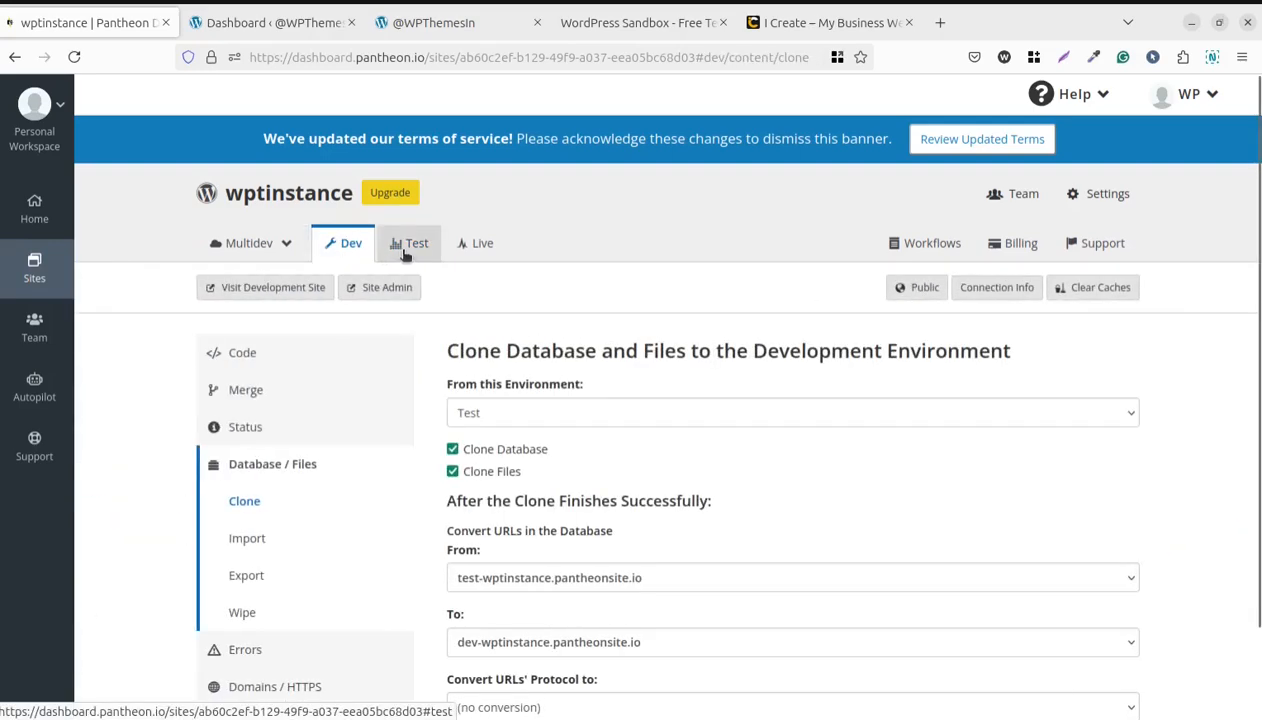
pyautogui.click(406, 250)
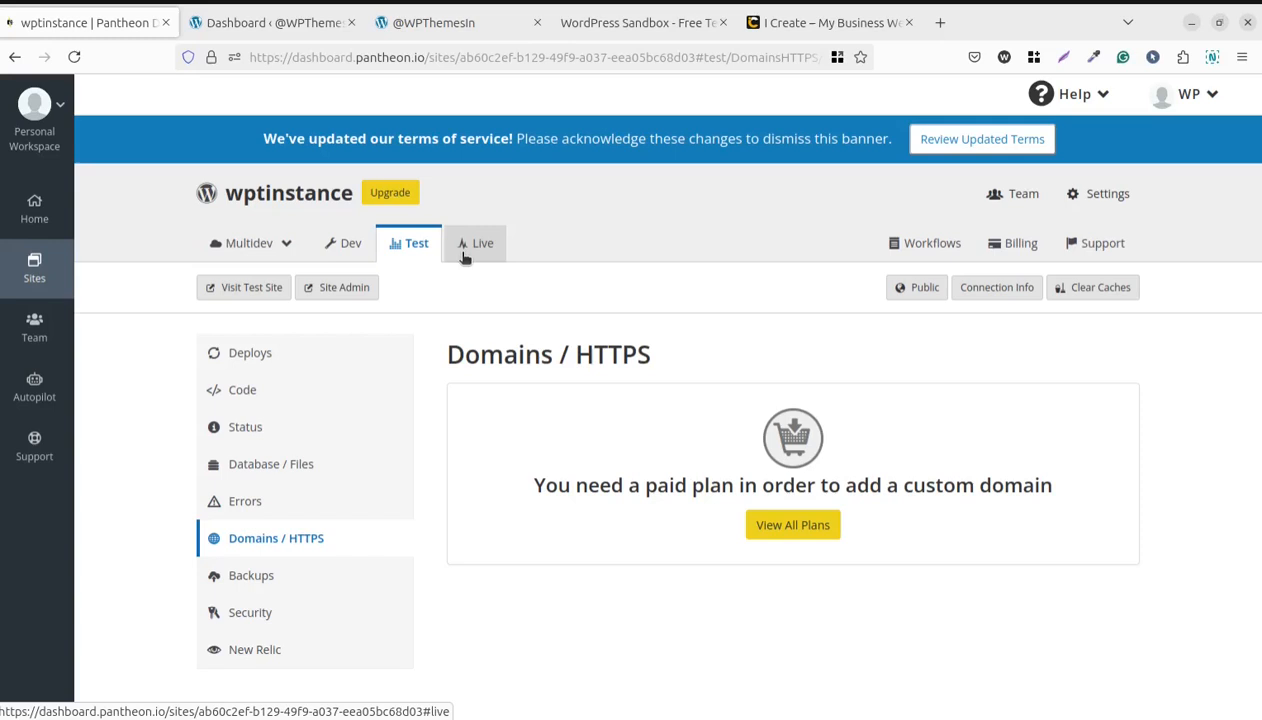
# Review the Shoptimizer storefront and the WordPress admin dashboard's widgets, ending on the storefront's home page.
pyautogui.click(406, 30)
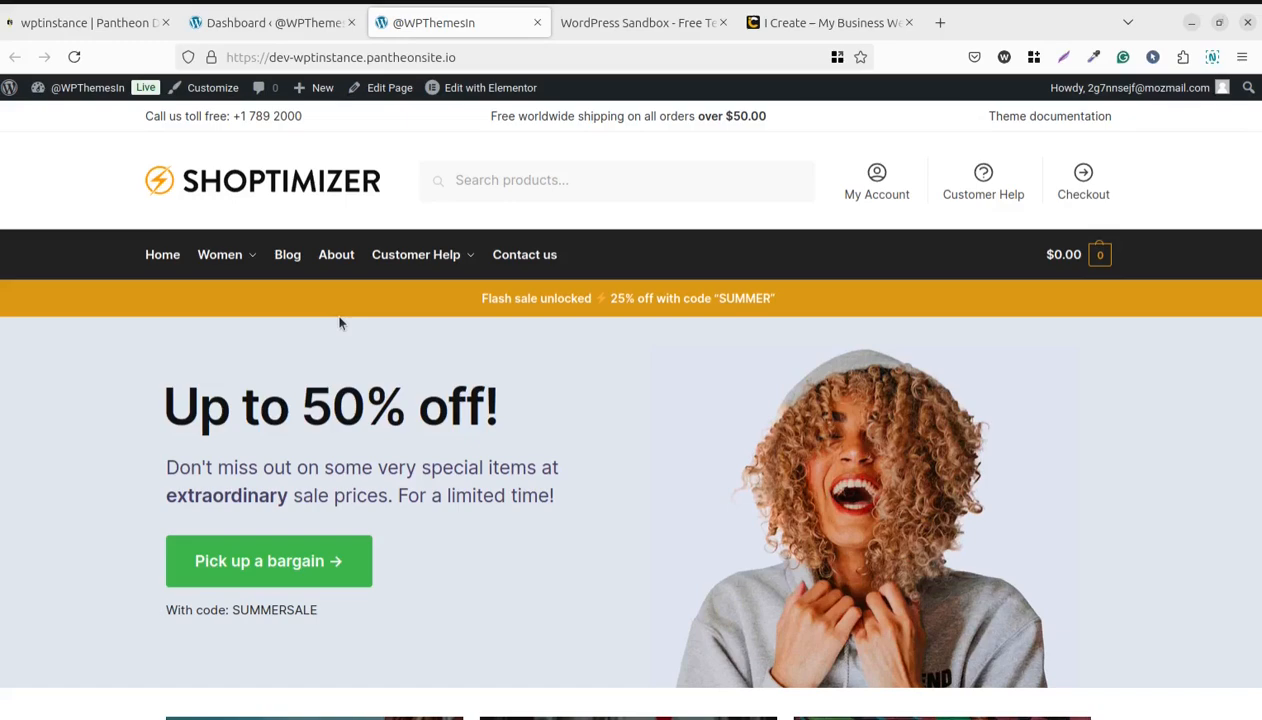
pyautogui.moveTo(378, 268)
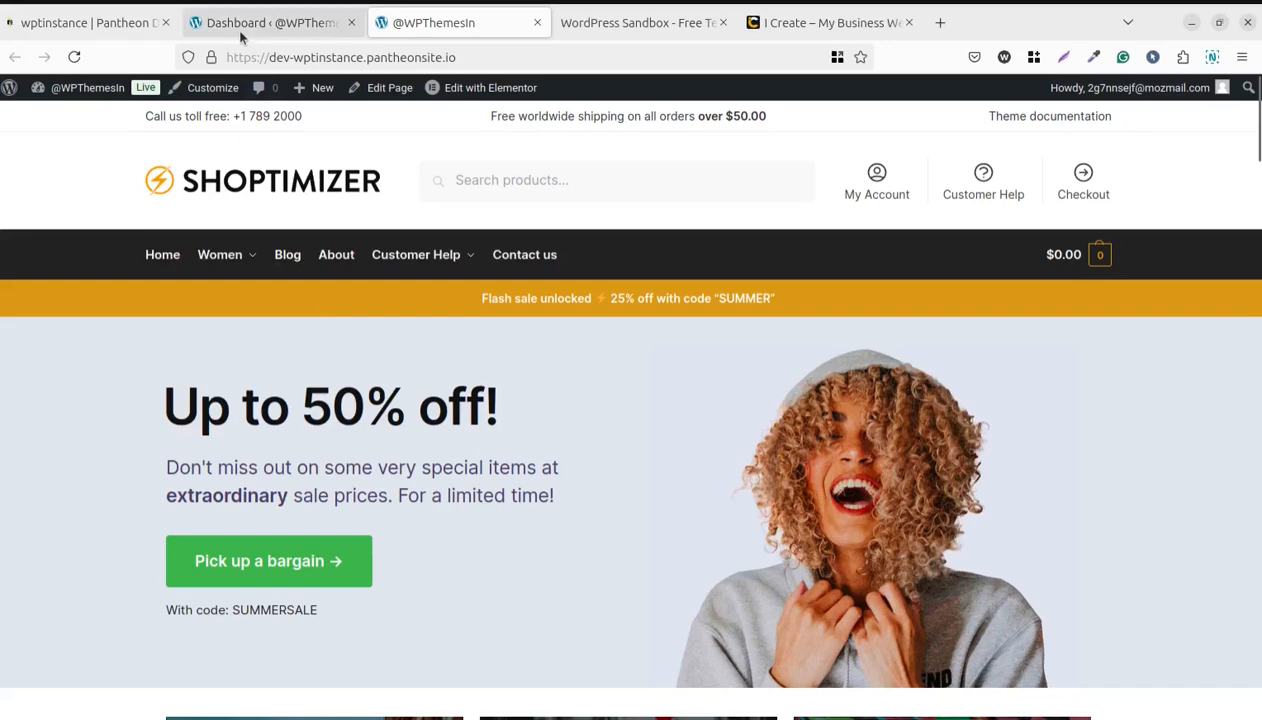
pyautogui.moveTo(238, 31)
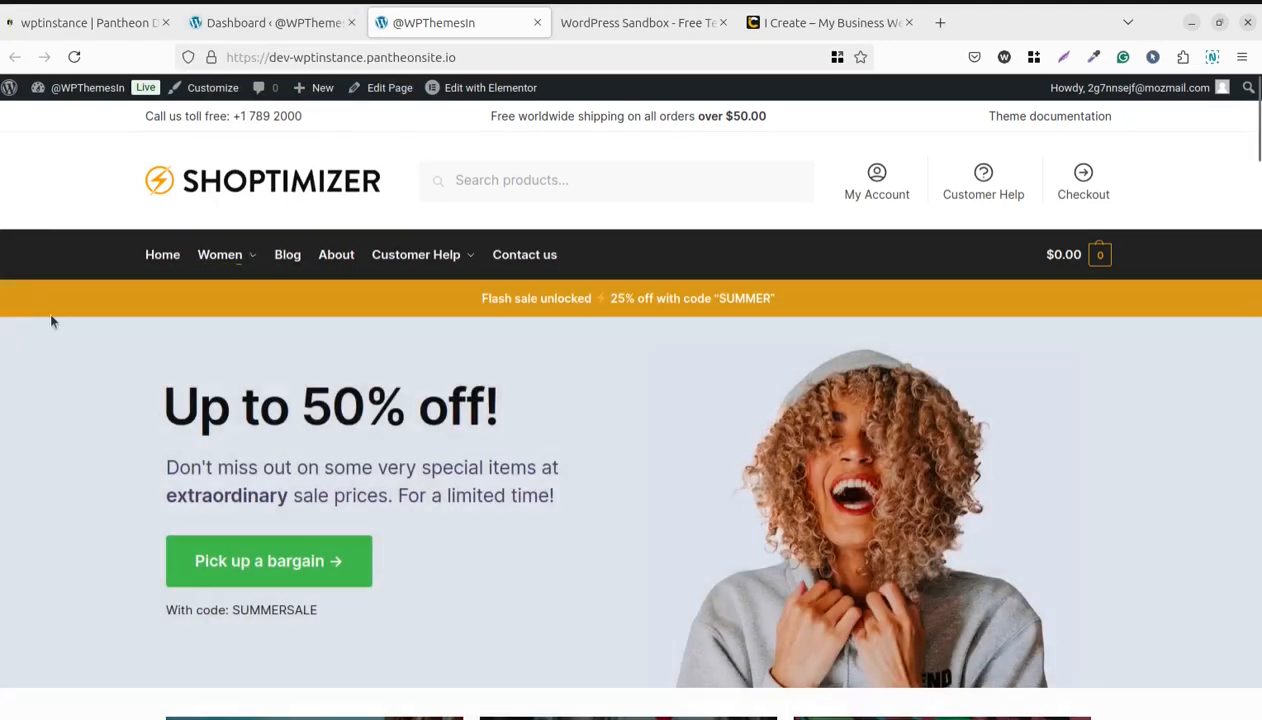
pyautogui.click(250, 27)
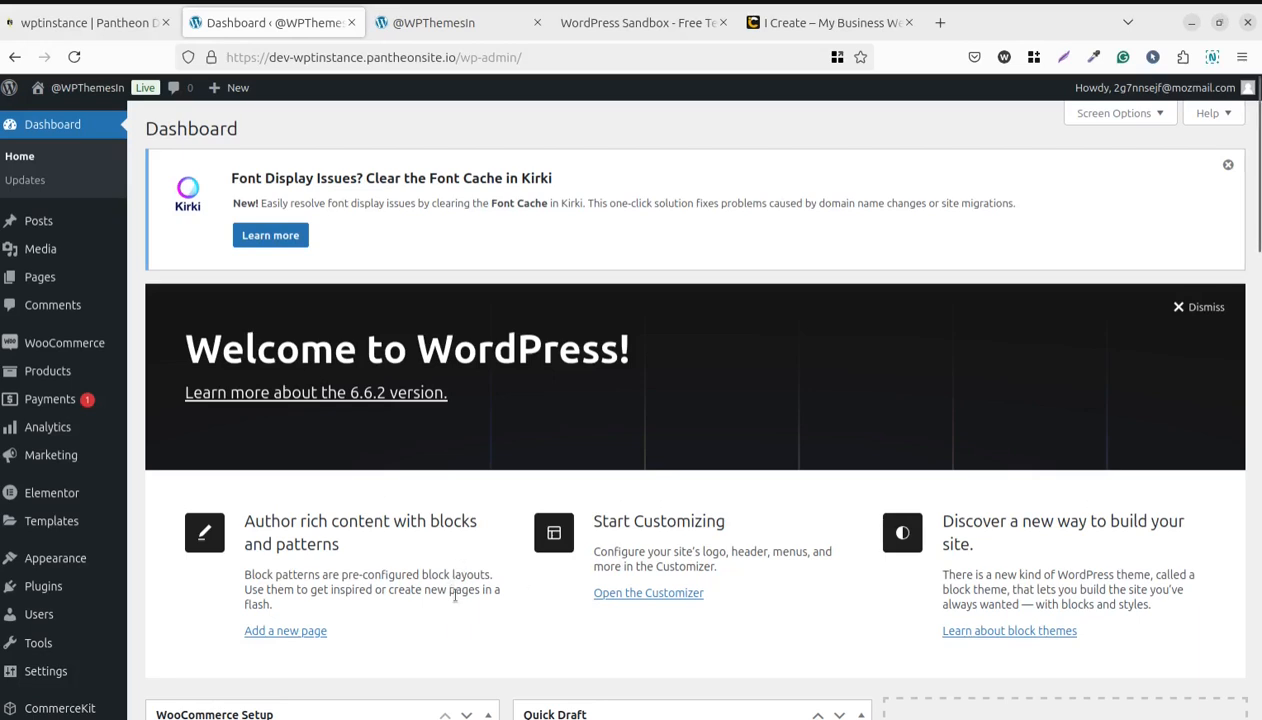
pyautogui.scroll(-5, 455, 593)
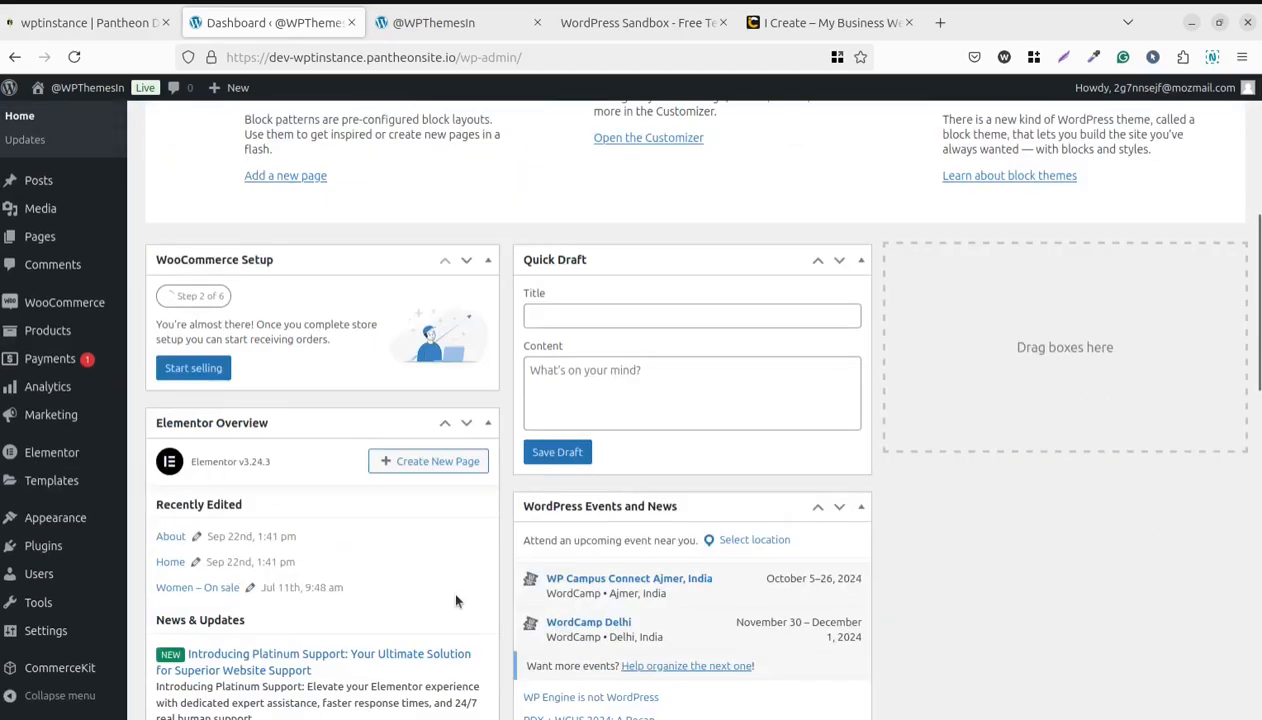
pyautogui.scroll(5, 455, 593)
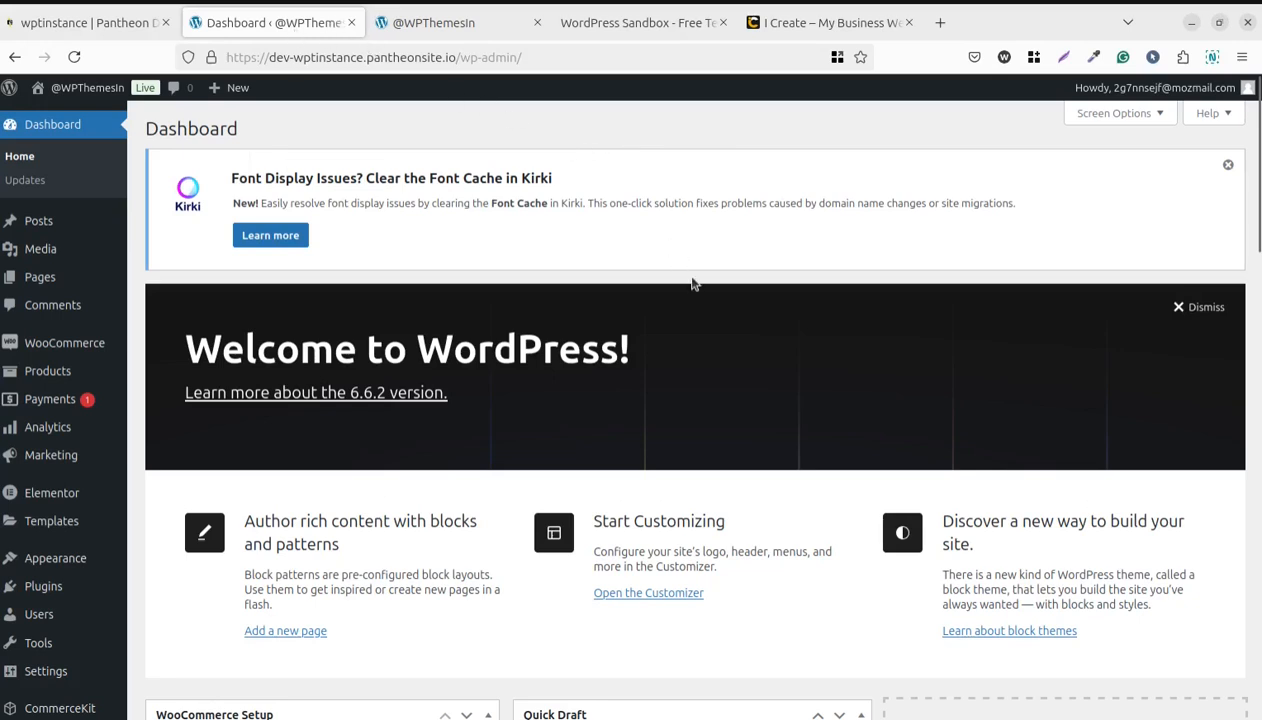
pyautogui.click(437, 22)
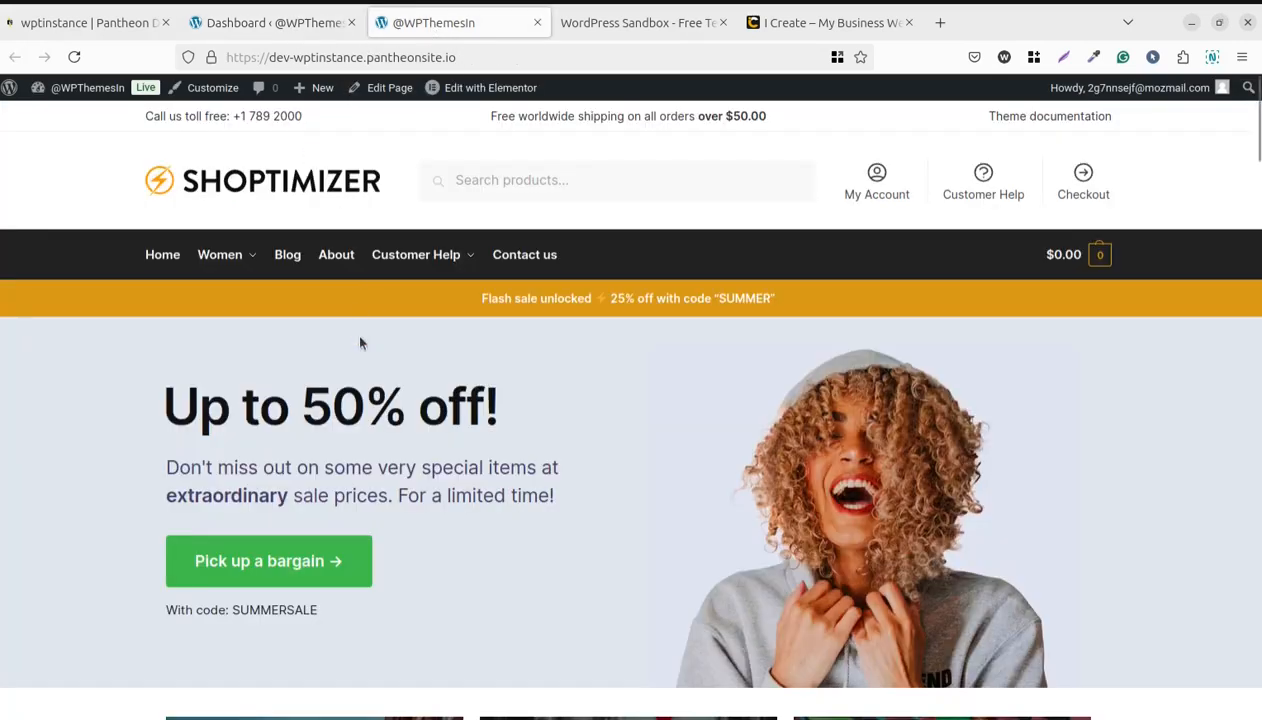